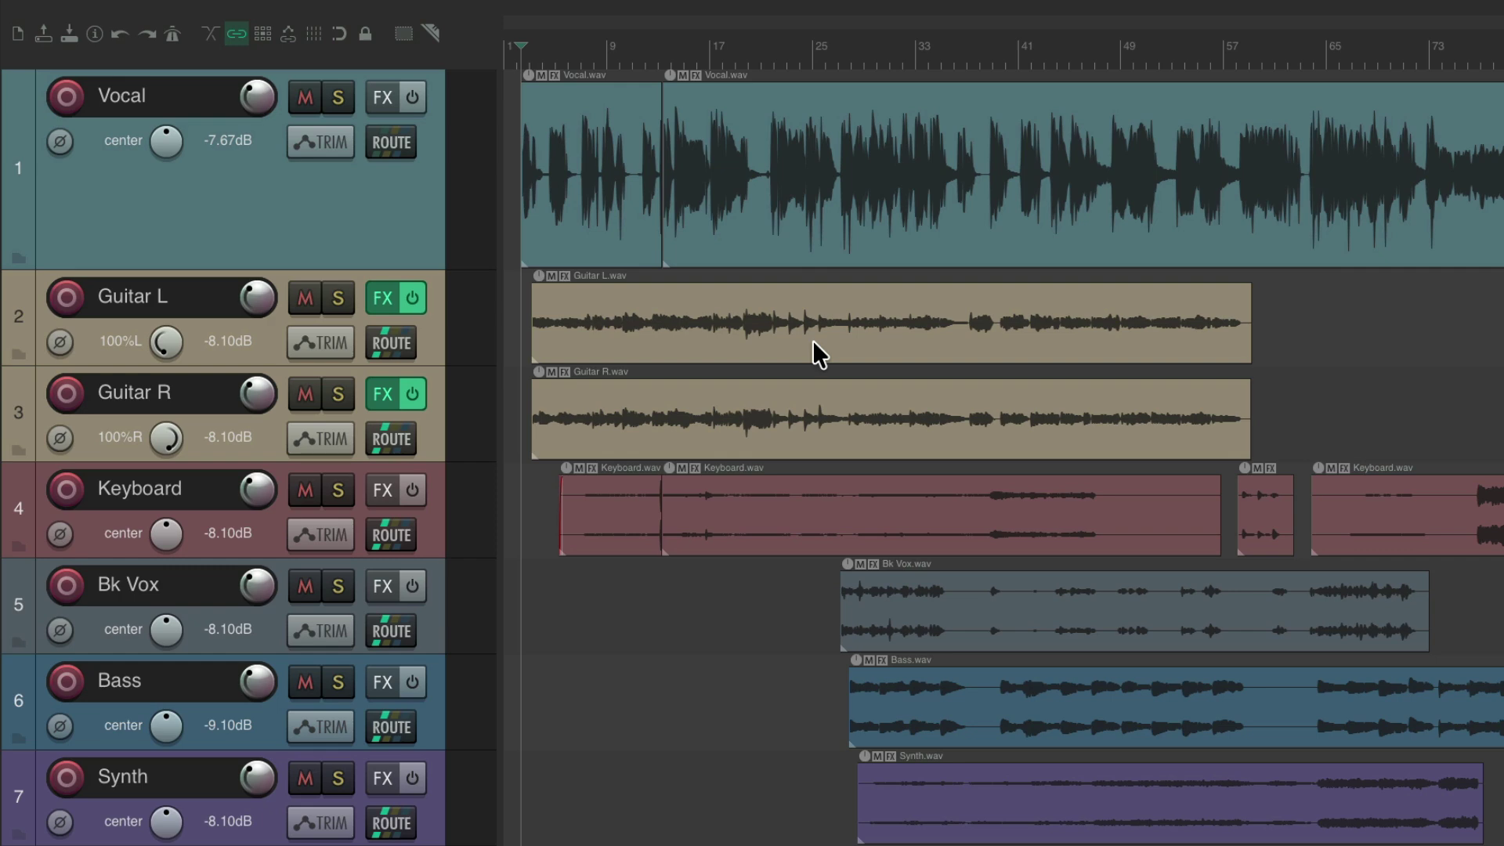
# Step: Listen to the song and its opening vocal phrase to locate the first downbeat
pyautogui.press('space')
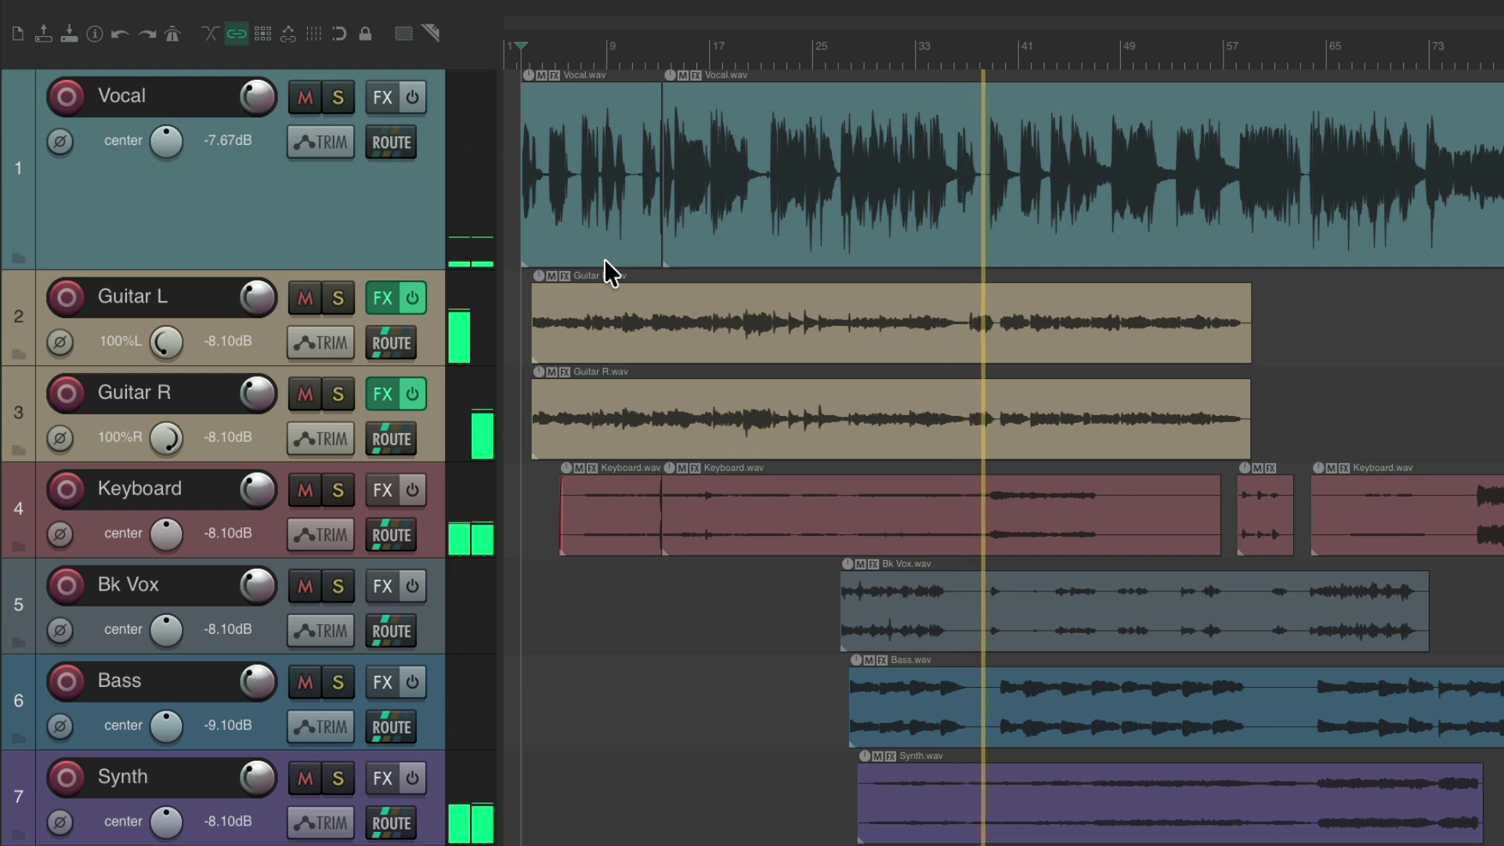
pyautogui.press('space')
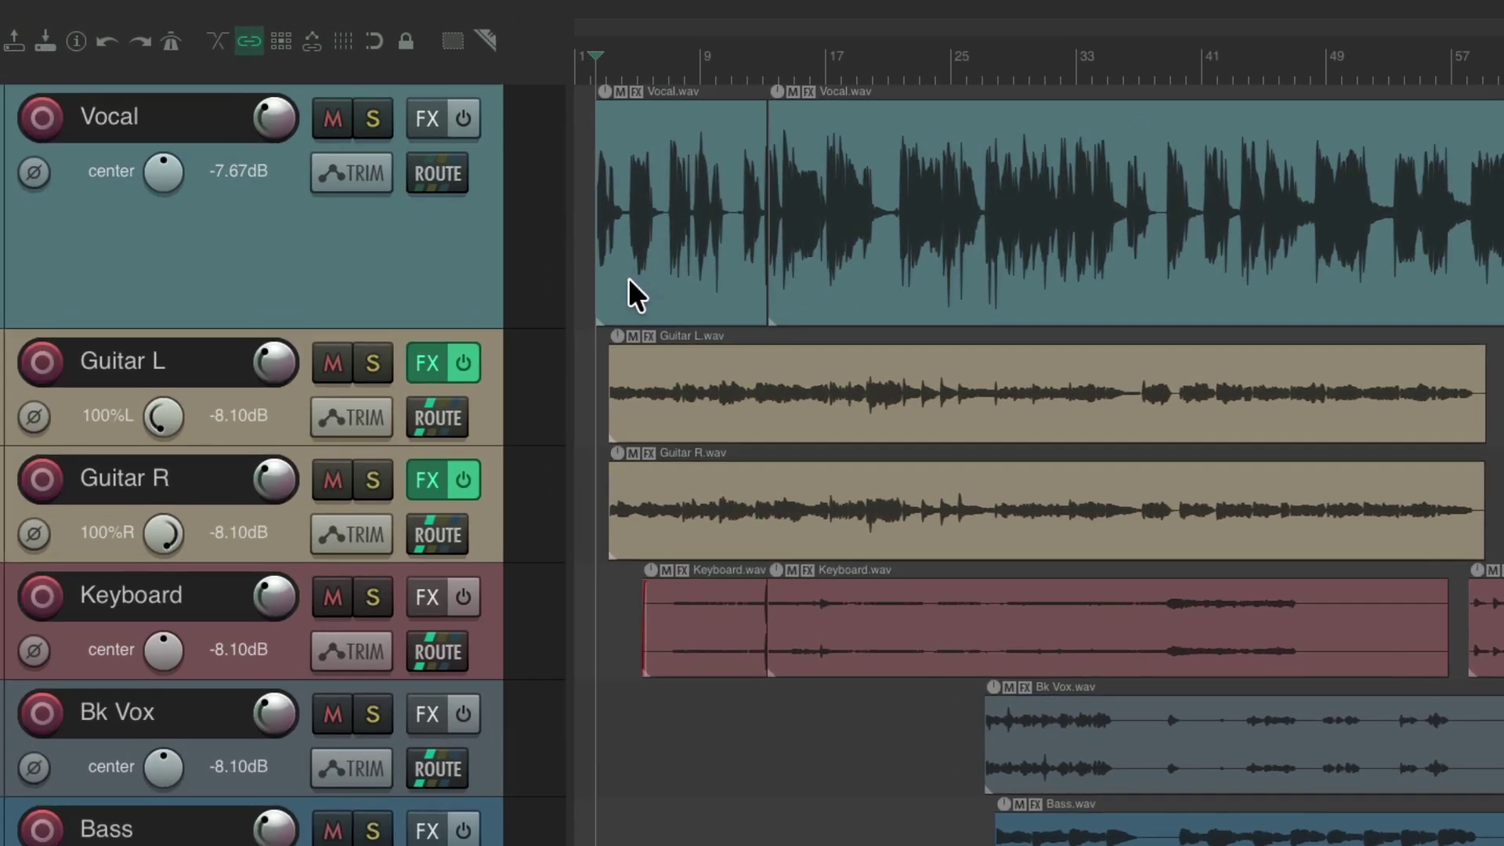
pyautogui.scroll(5, 539, 239)
pyautogui.scroll(3, 702, 365)
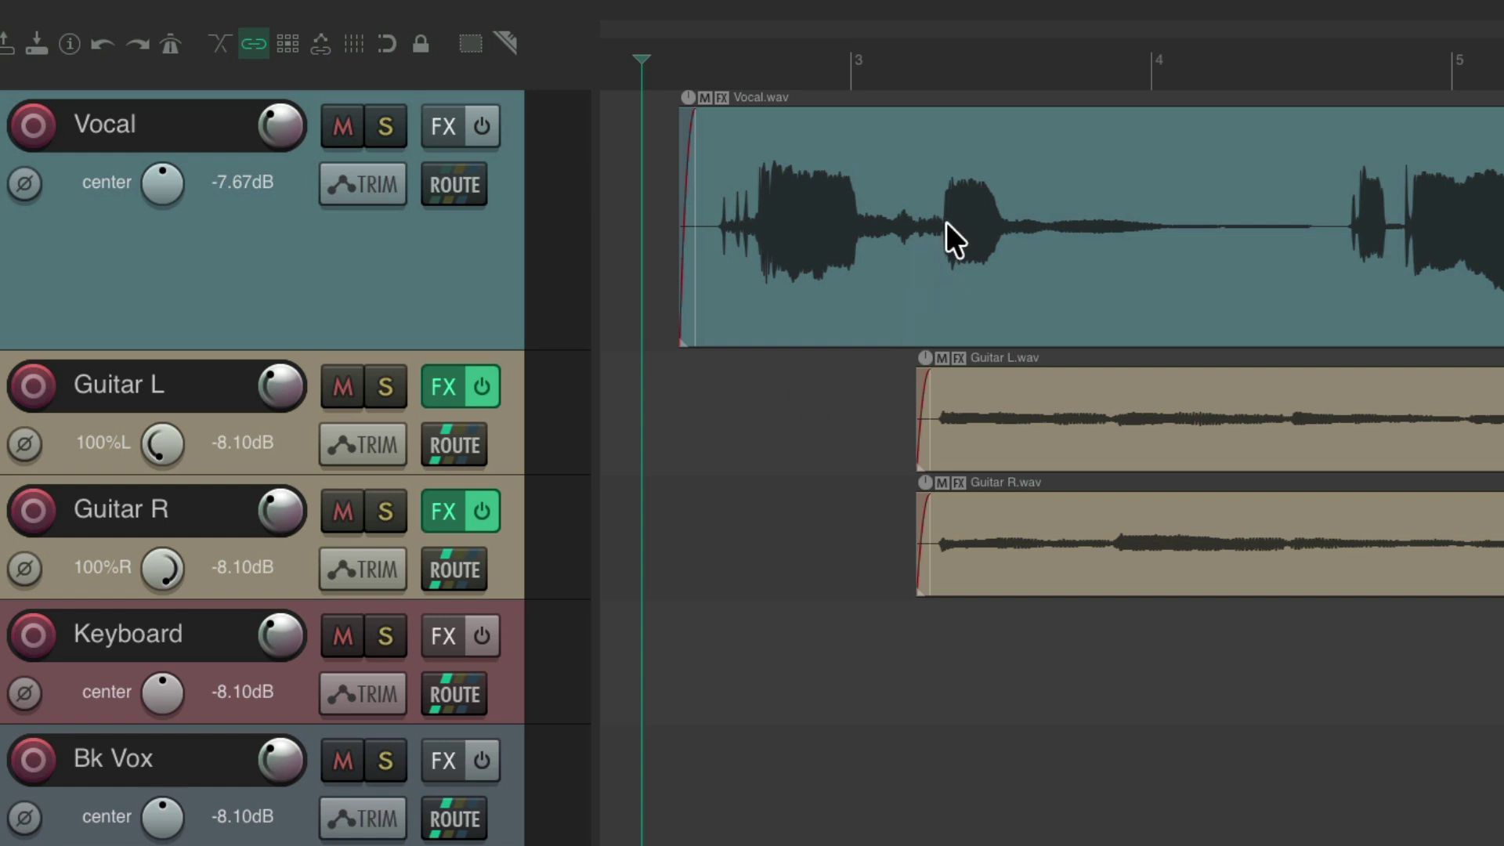
pyautogui.press('space')
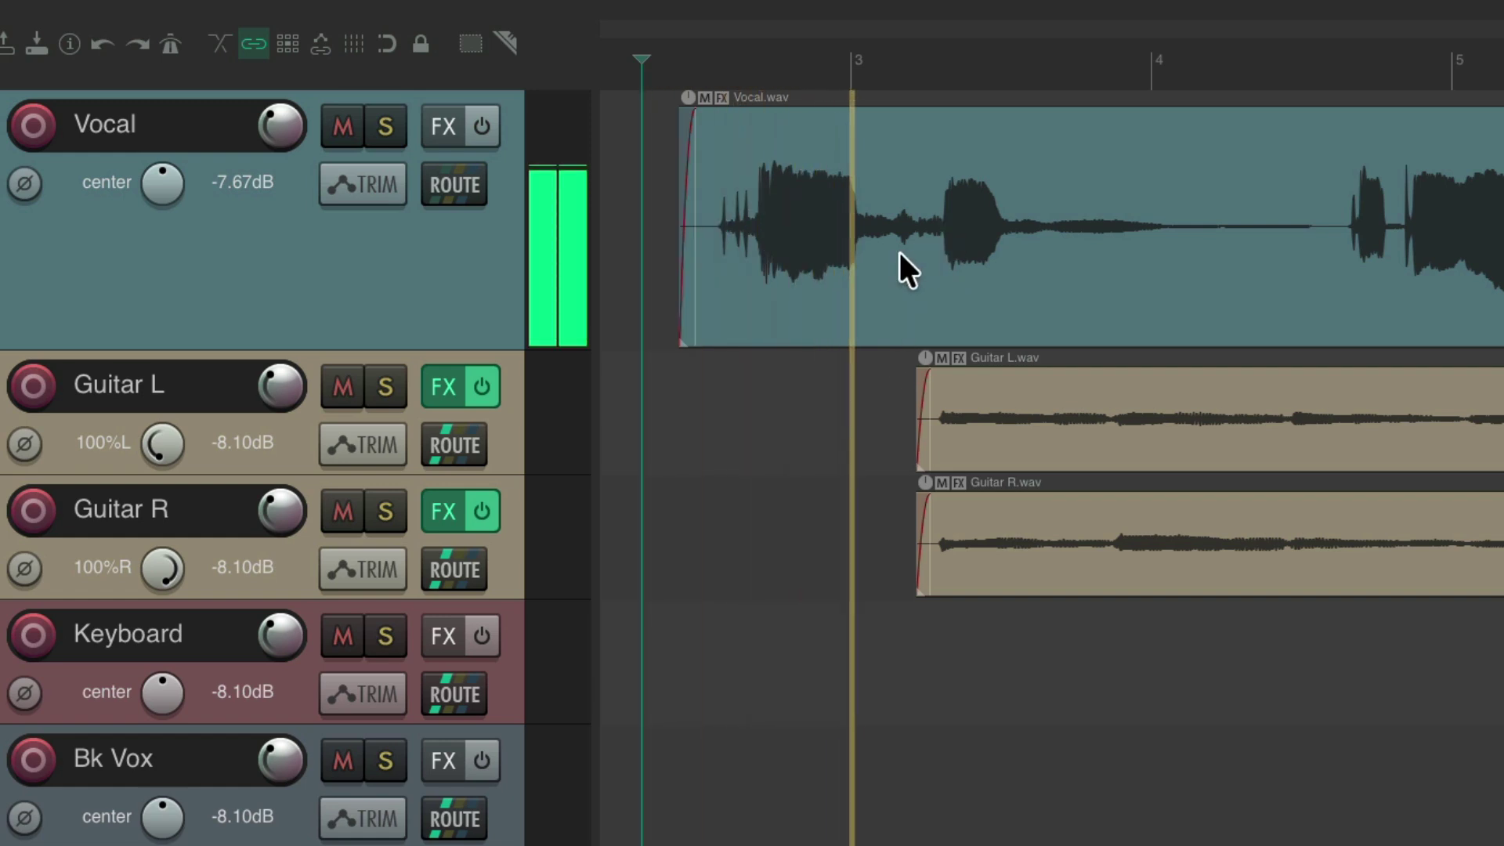
pyautogui.press('space')
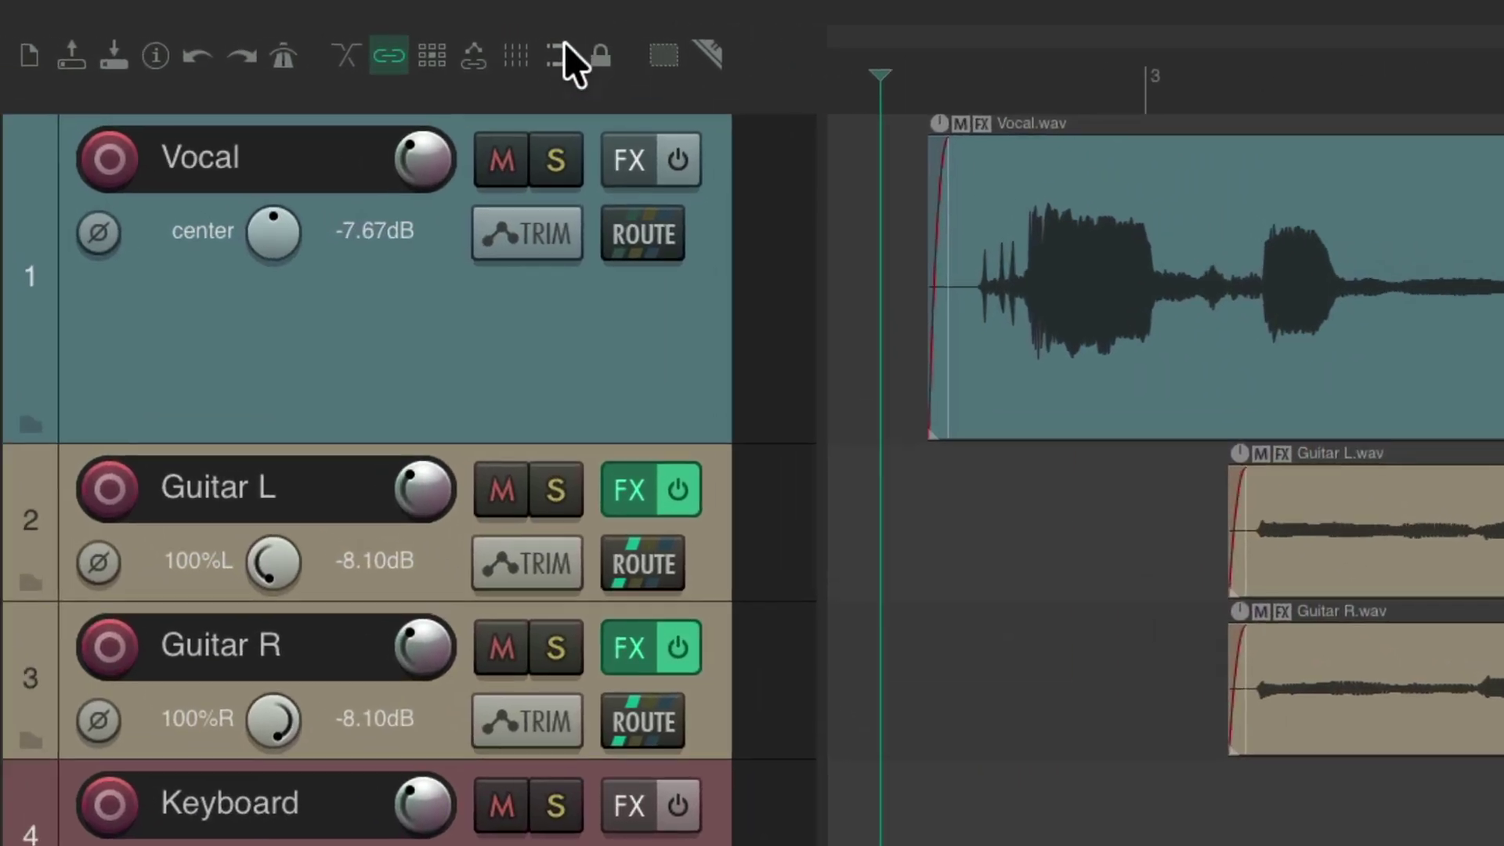
# Step: Turn on snapping and grid lines, and place the edit cursor at measure 3
pyautogui.click(387, 44)
pyautogui.click(515, 59)
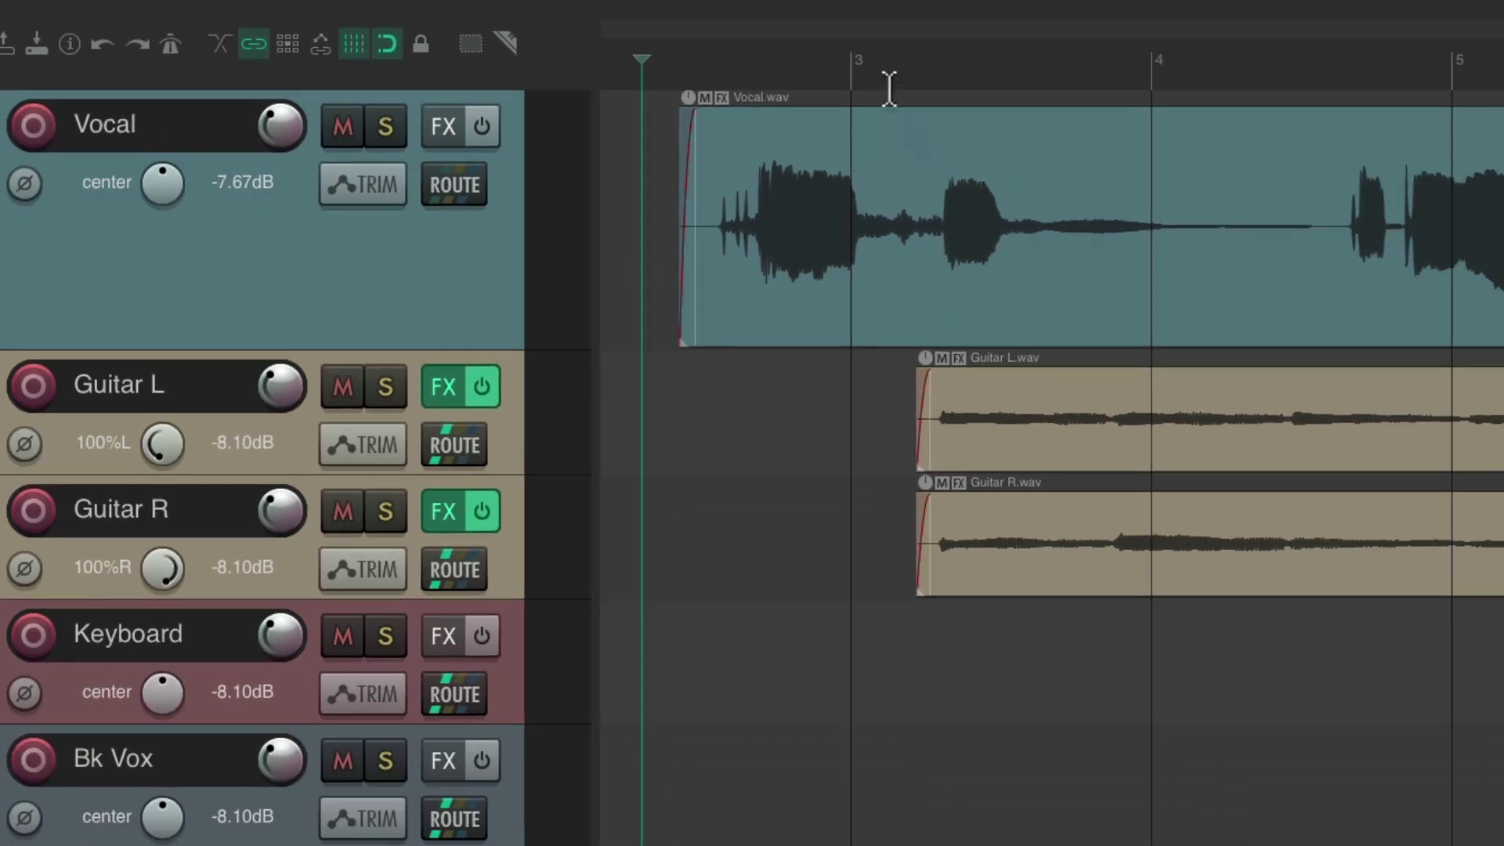
pyautogui.click(1147, 90)
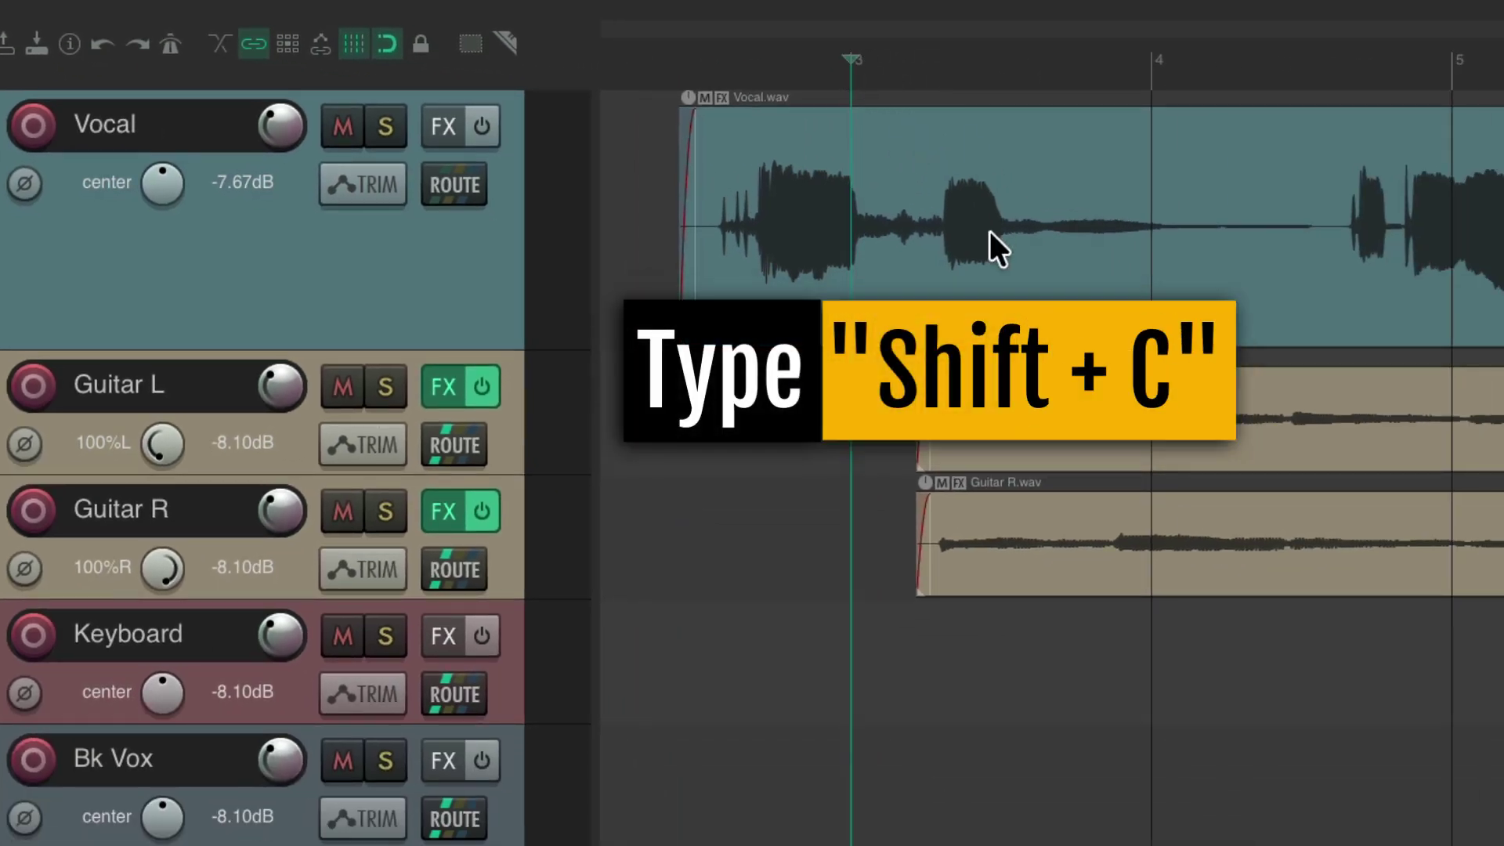
# Step: Insert a tempo/time signature marker at 3.1.00 with a tempo of 120 BPM and a 6/8 time signature
pyautogui.hotkey('shift', 'c')
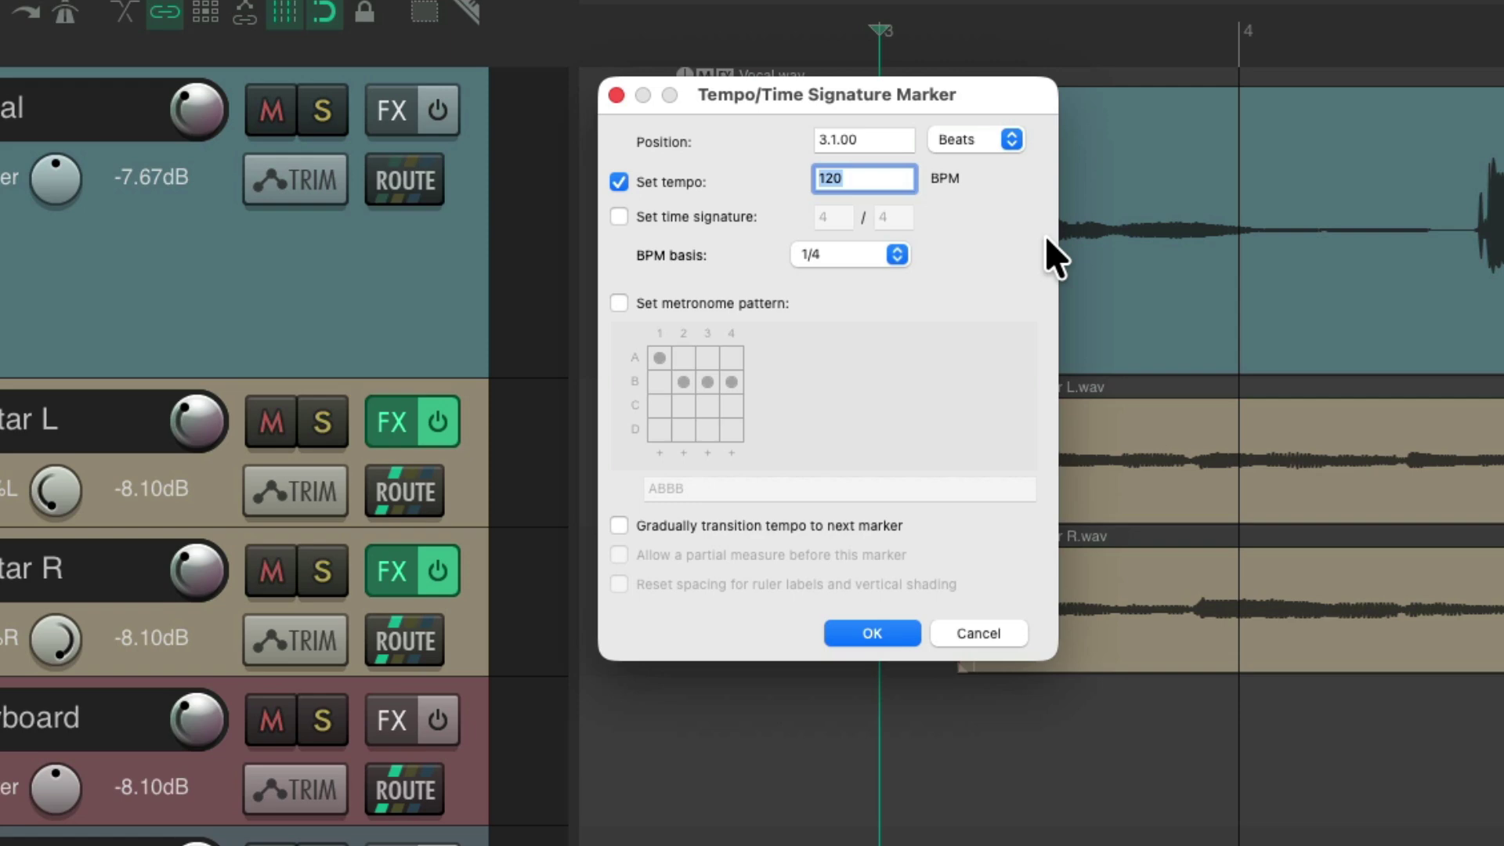
pyautogui.click(618, 217)
pyautogui.doubleClick(834, 217)
pyautogui.write('6')
pyautogui.click(892, 218)
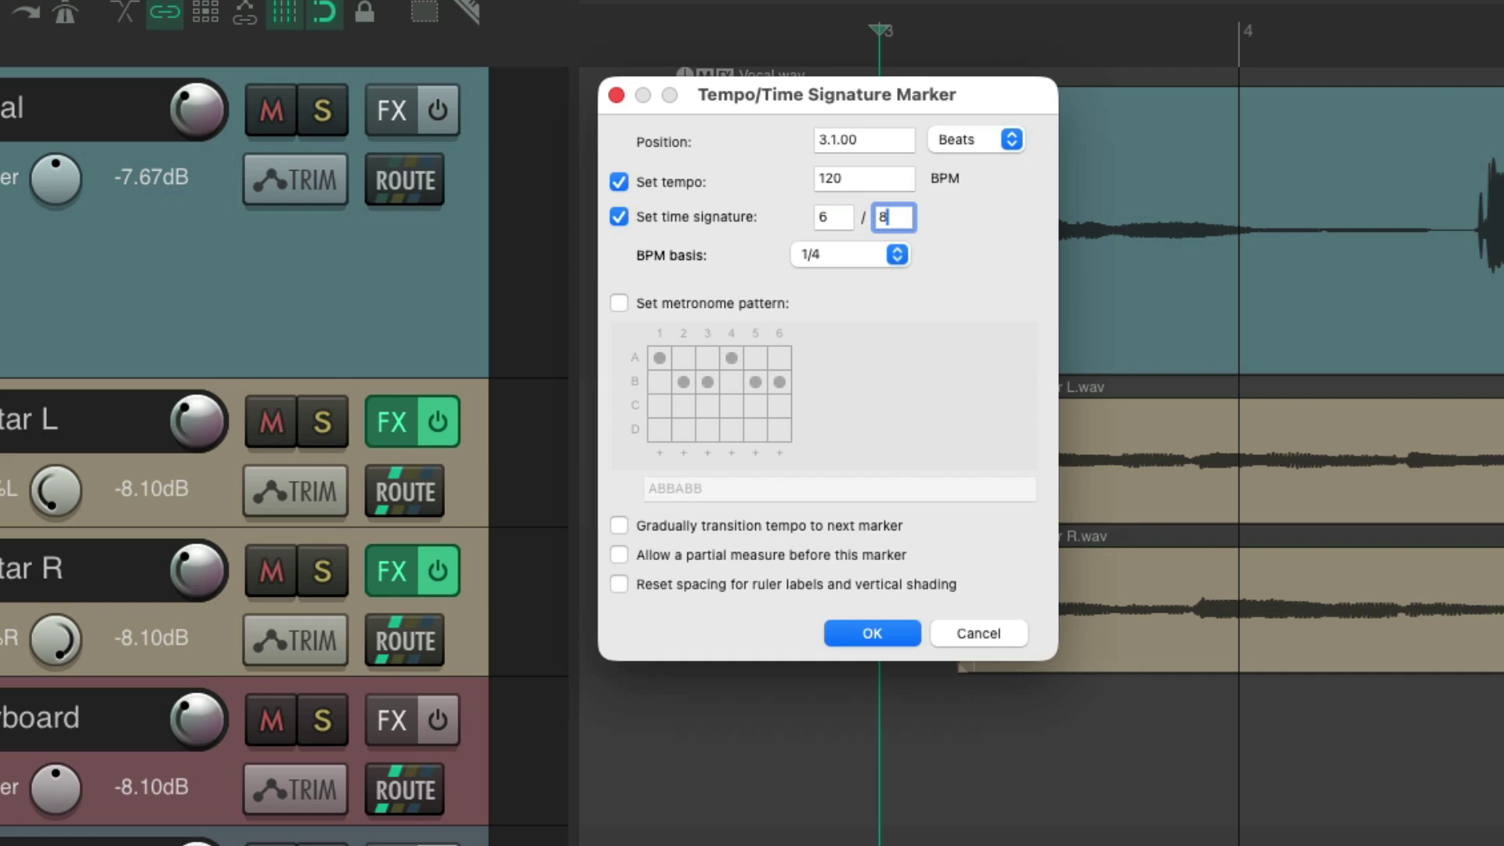
pyautogui.write('8')
pyautogui.click(895, 631)
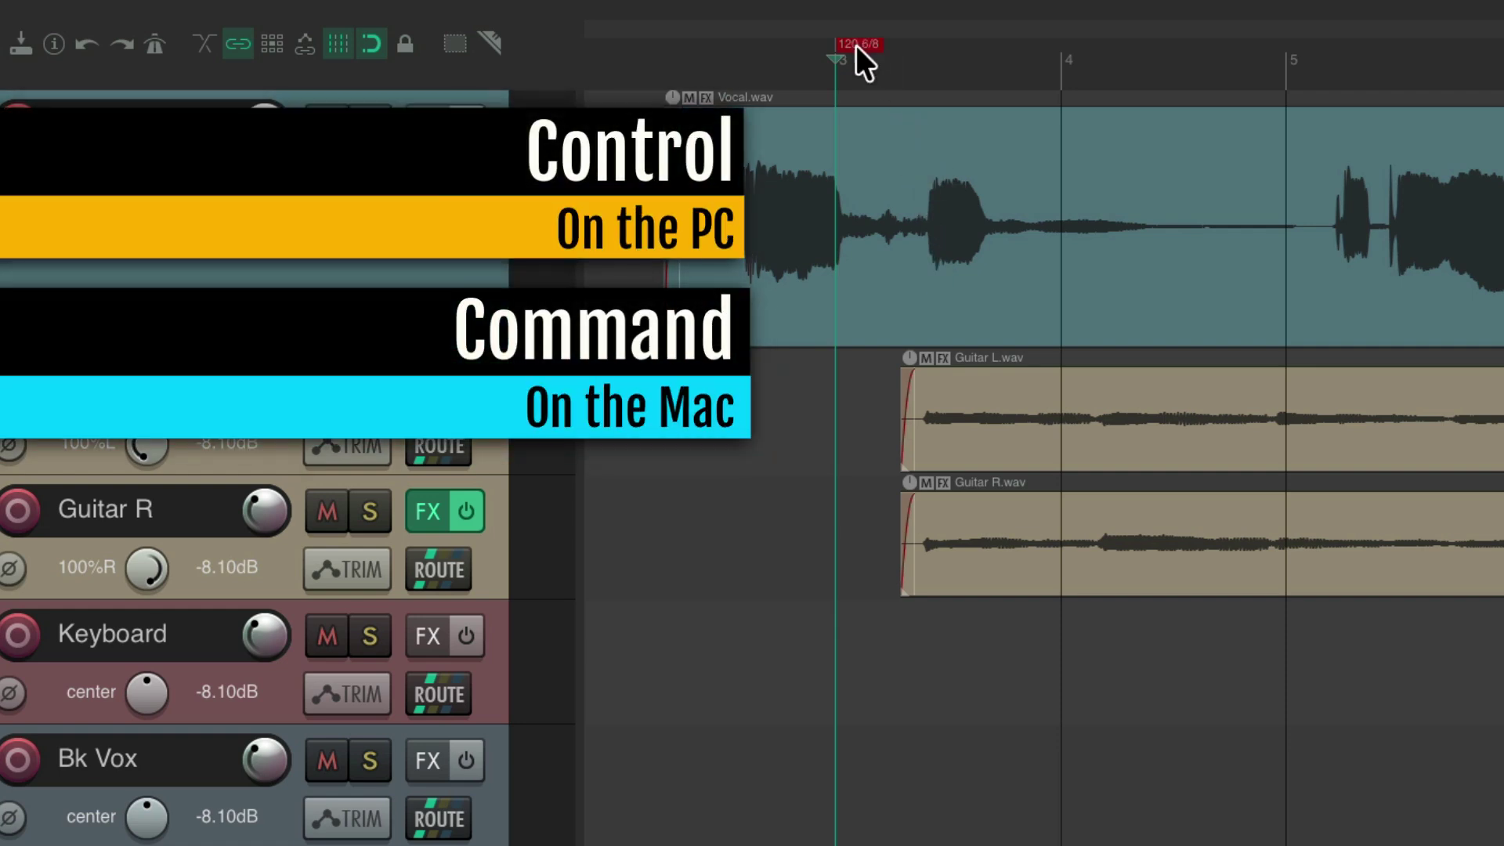
# Step: Try moving the measure 3 tempo marker, and set the project timebase to time
pyautogui.moveTo(854, 42)
pyautogui.mouseDown()
pyautogui.moveTo(970, 36)
pyautogui.moveTo(814, 47)
pyautogui.moveTo(938, 36)
pyautogui.moveTo(831, 41)
pyautogui.mouseUp()
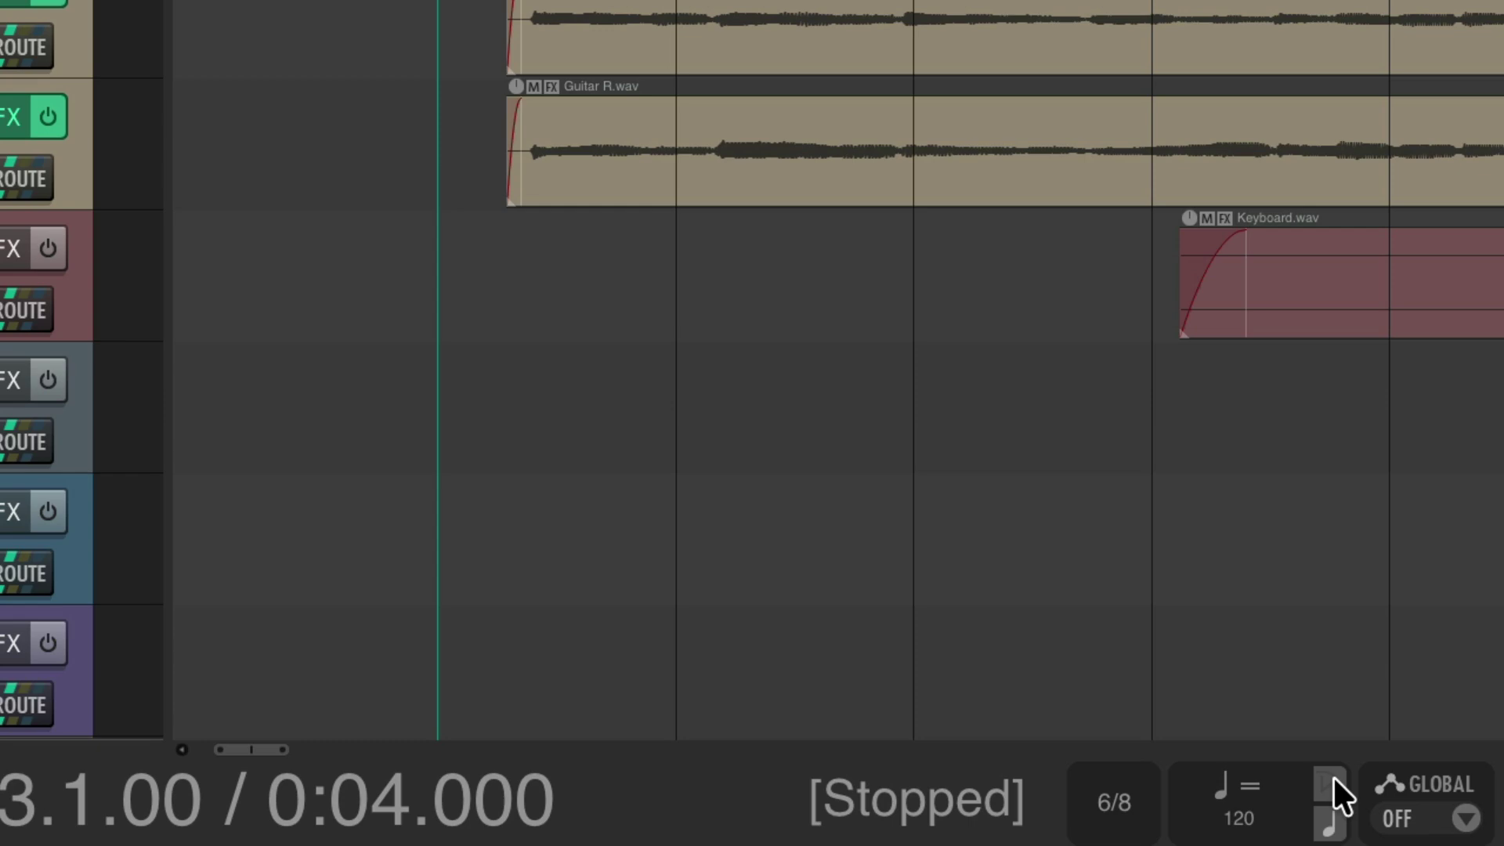
pyautogui.click(1331, 780)
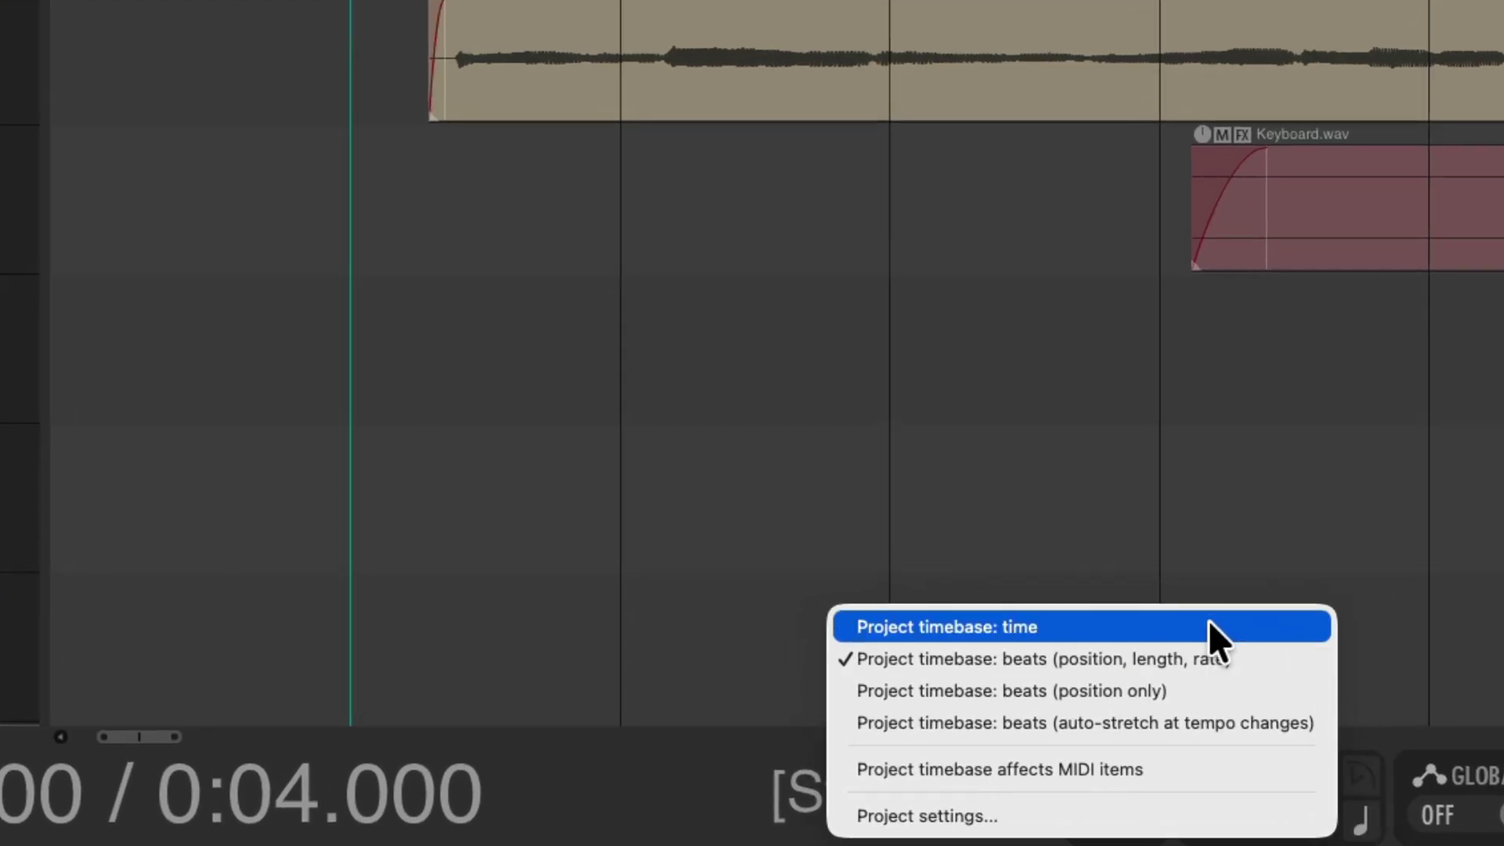
pyautogui.click(1000, 627)
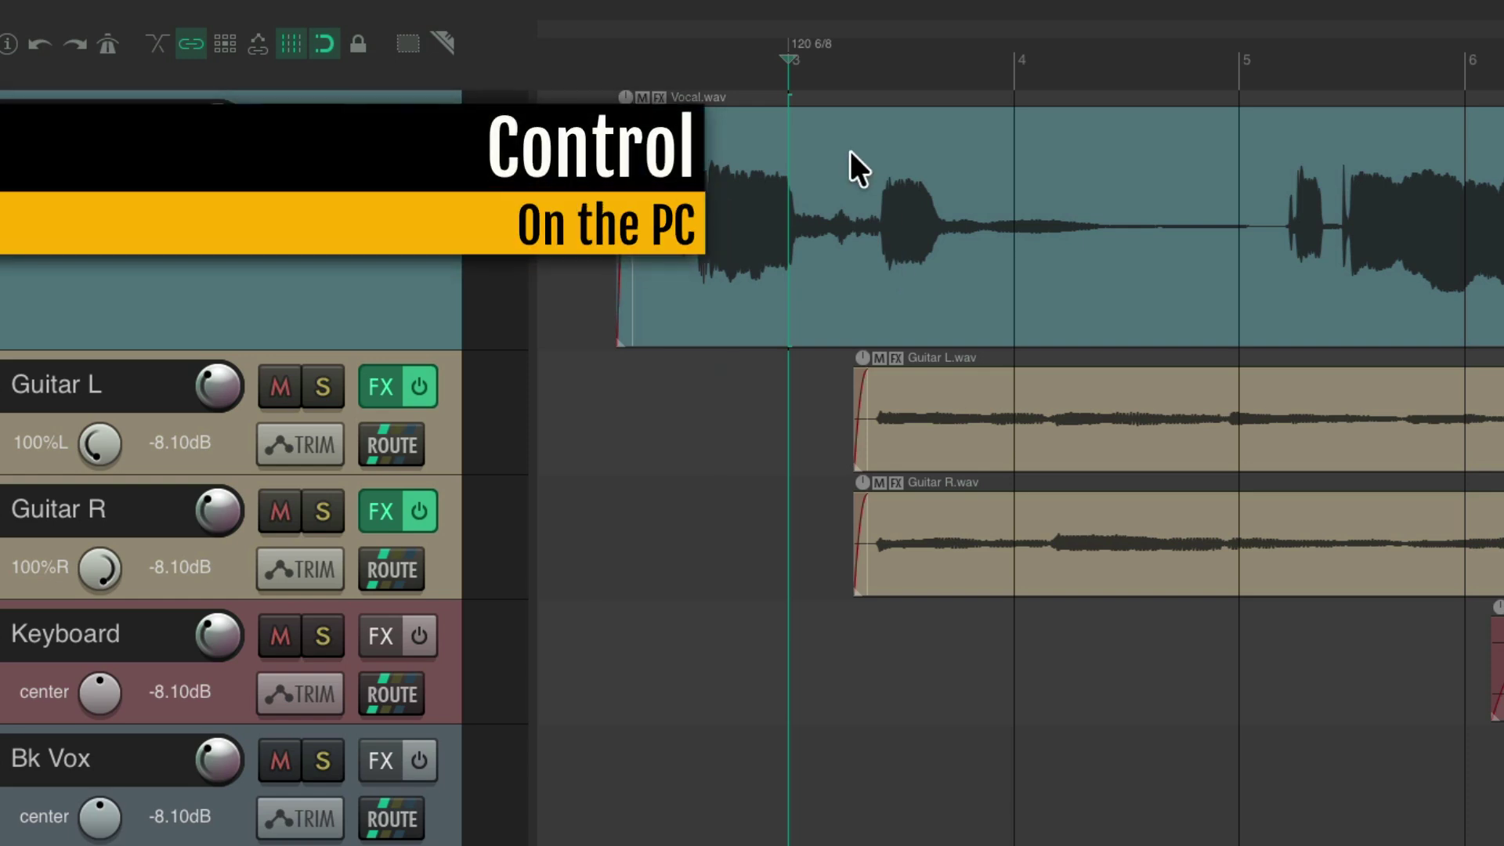
# Step: Move the measure 3 tempo marker onto the downbeat where the guitars enter, and play it back to check
pyautogui.moveTo(808, 45)
pyautogui.mouseDown()
pyautogui.moveTo(940, 40)
pyautogui.moveTo(852, 48)
pyautogui.mouseUp()
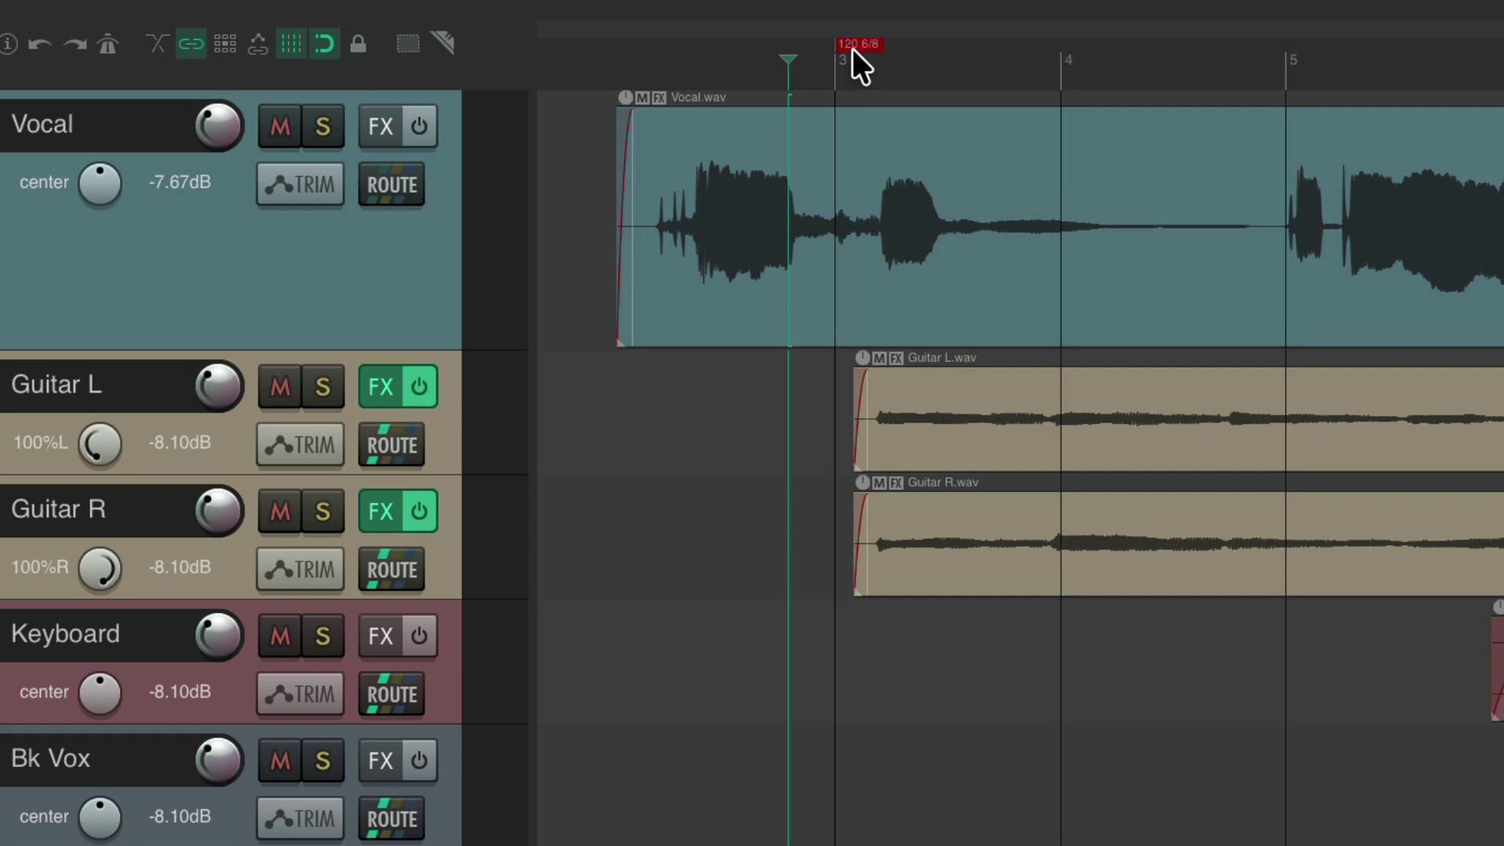
pyautogui.moveTo(852, 49); pyautogui.dragTo(896, 39)
pyautogui.press('space')
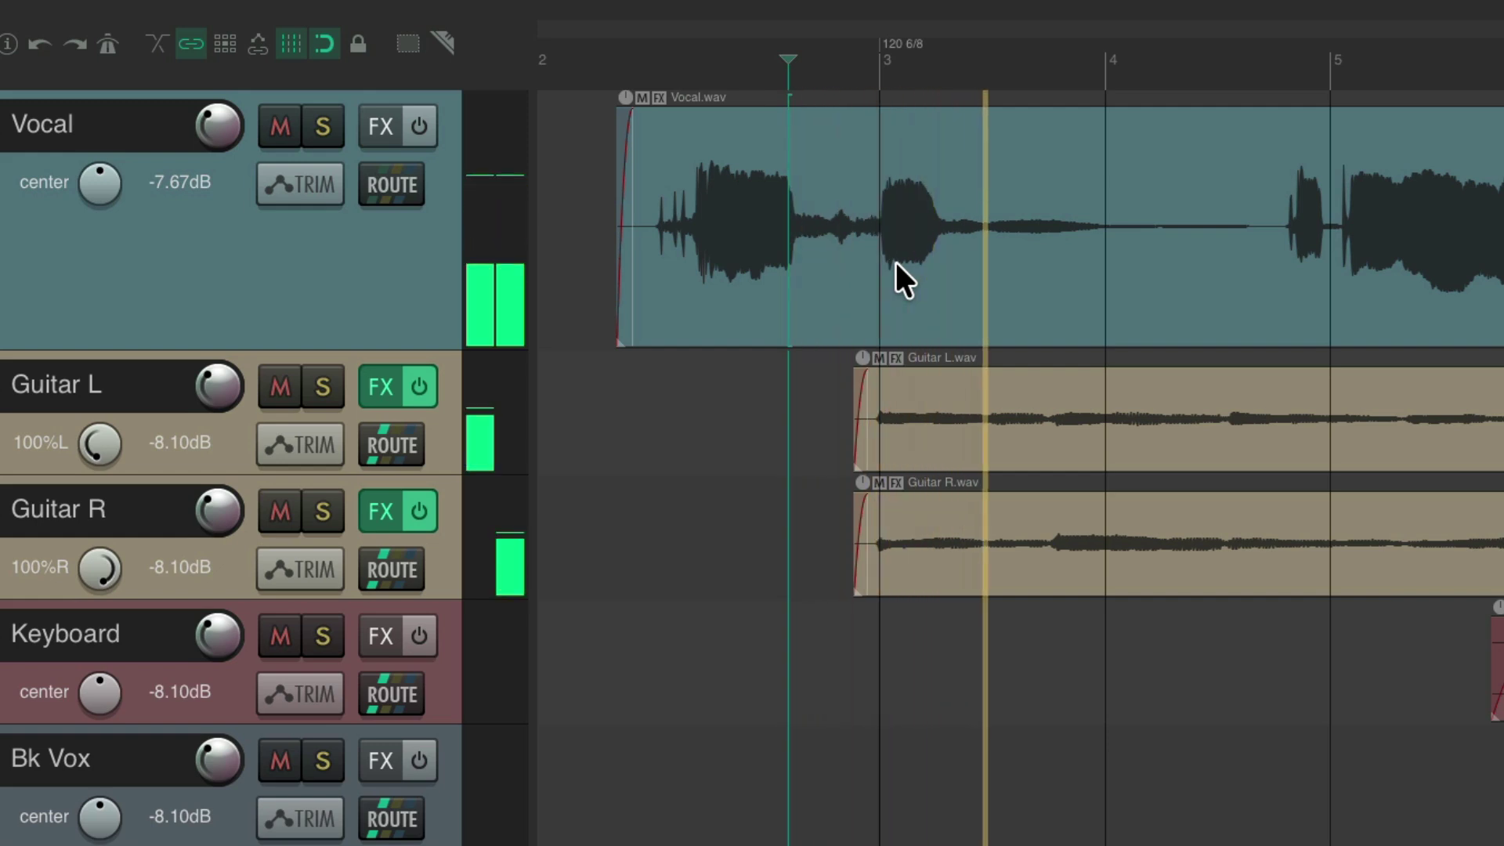
pyautogui.press('space')
# Step: Insert a 120 BPM tempo marker at measure 5 and move it to the downbeat right after the long vocal note
pyautogui.scroll(-1, 895, 262)
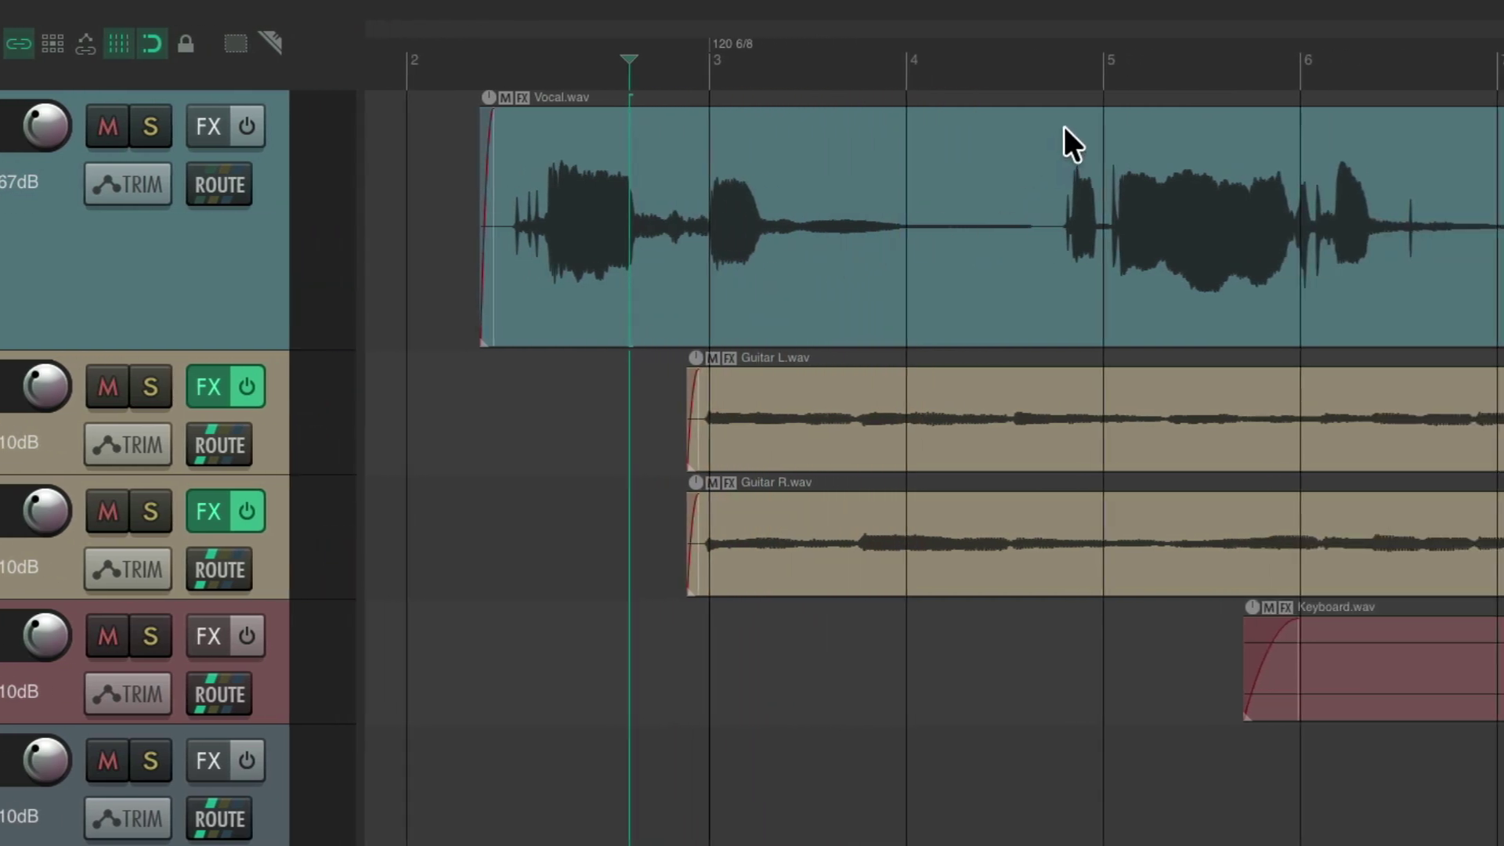
pyautogui.hscroll(2, 895, 181)
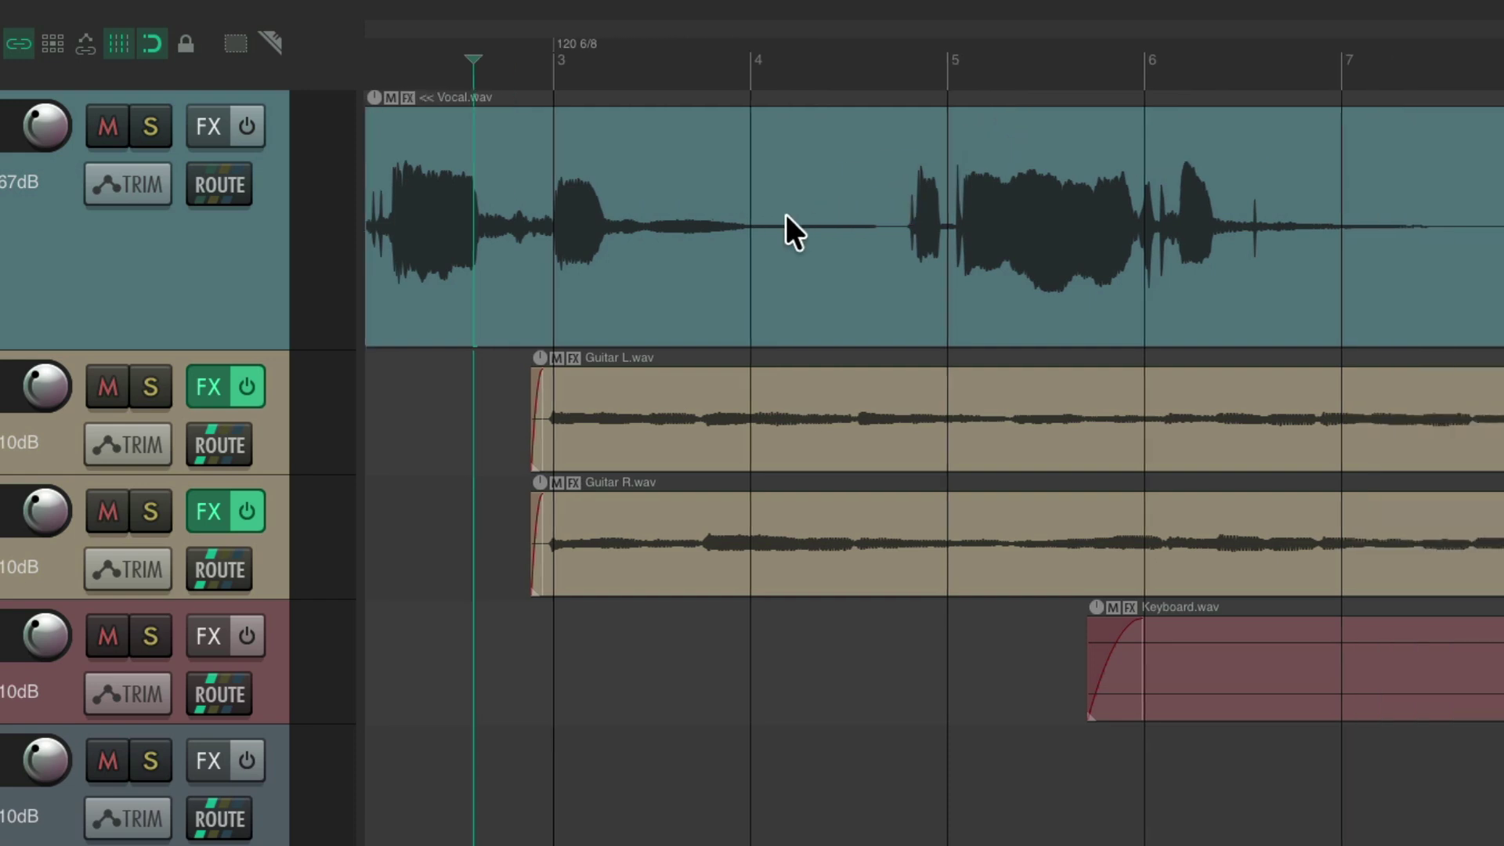
pyautogui.press('space')
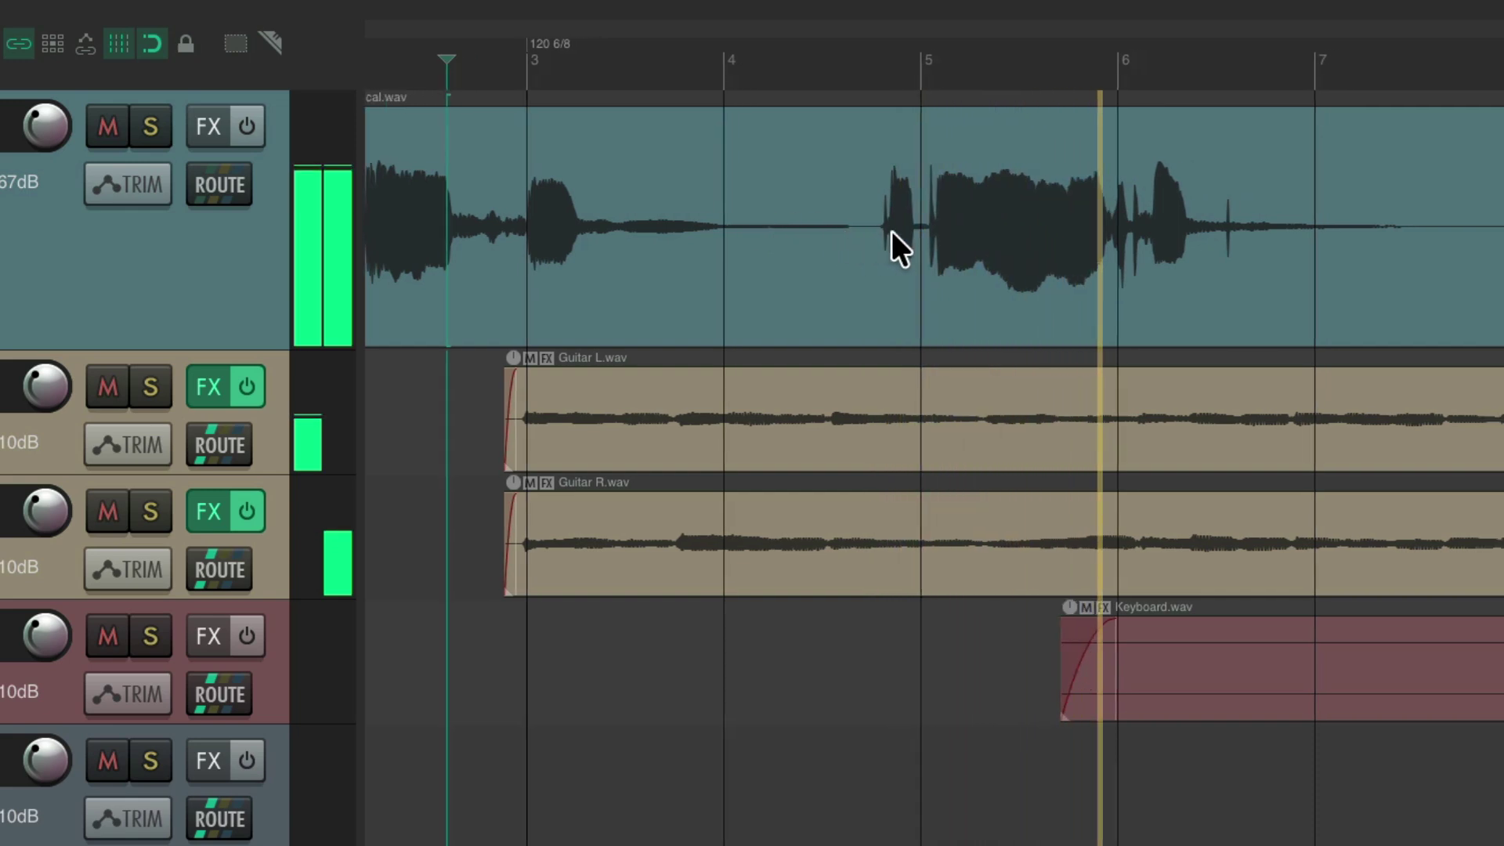
pyautogui.press('space')
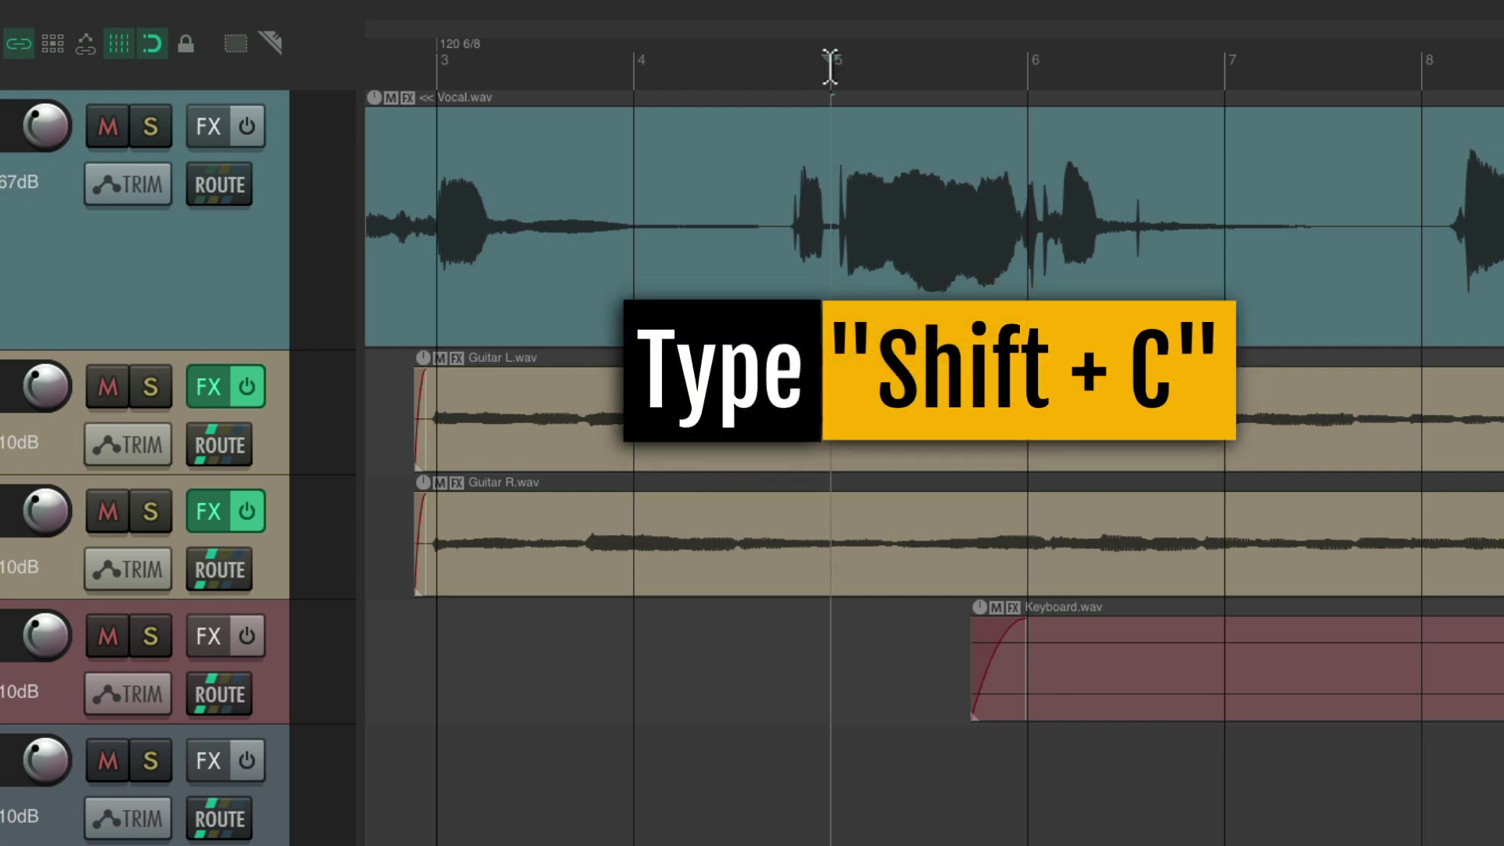
pyautogui.hotkey('shift', 'c')
pyautogui.press('Return')
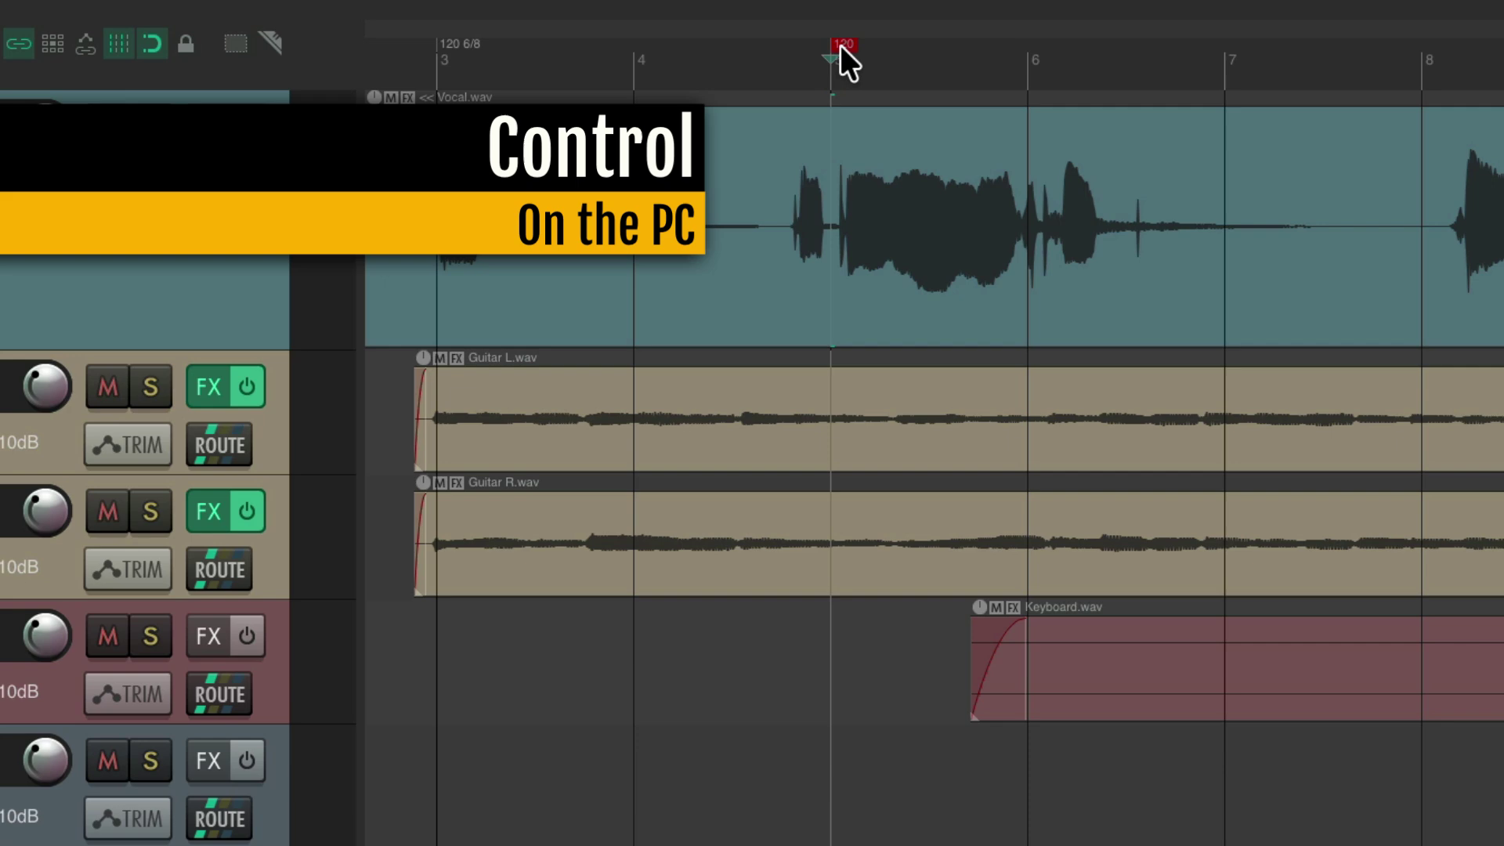
pyautogui.moveTo(839, 44); pyautogui.dragTo(1054, 32)
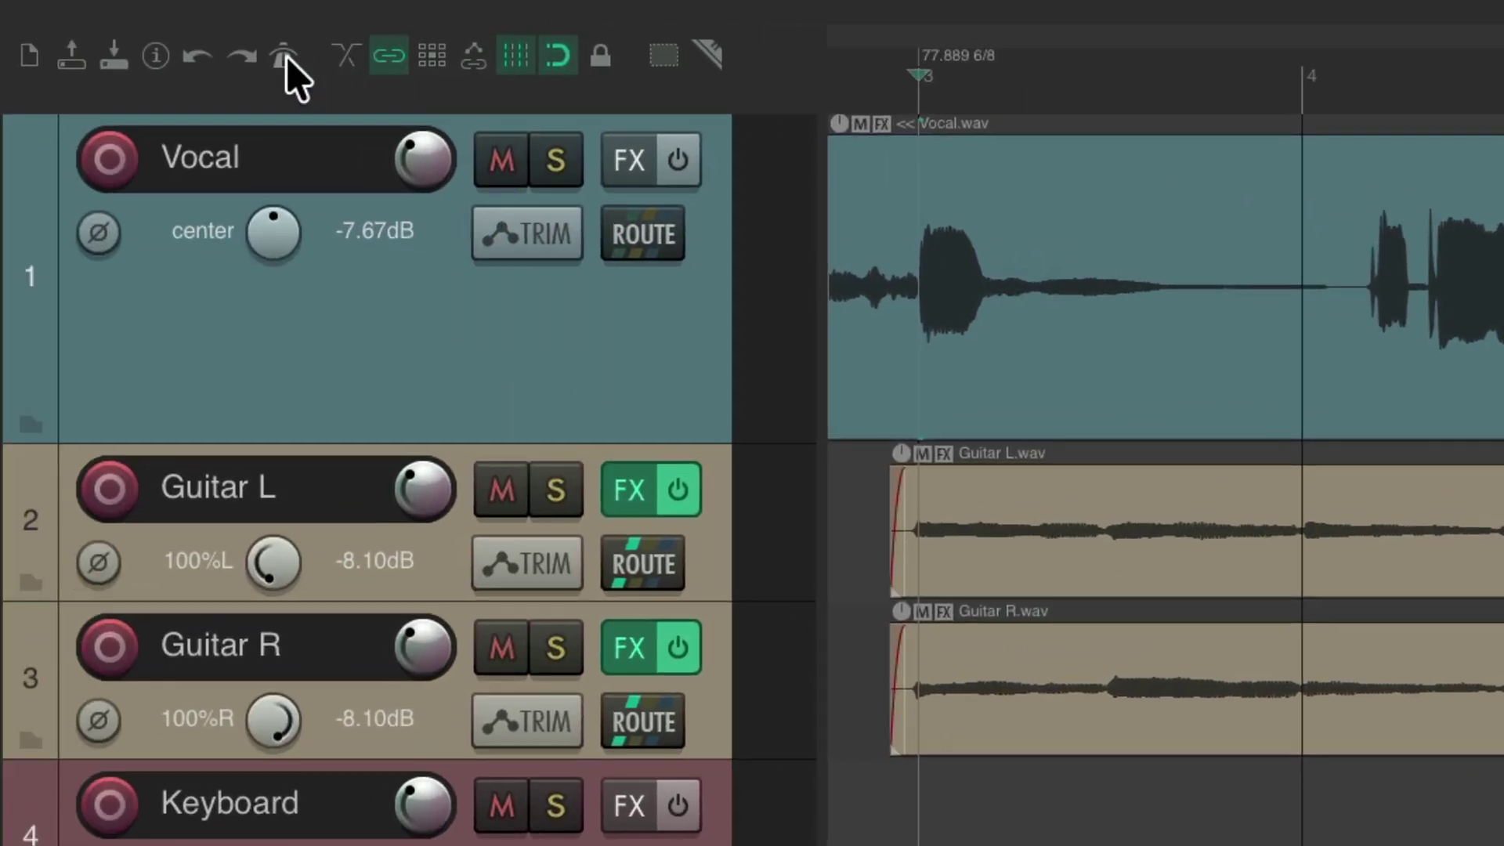
# Step: Turn on the metronome and play from measure 3 to check it against the music
pyautogui.click(285, 58)
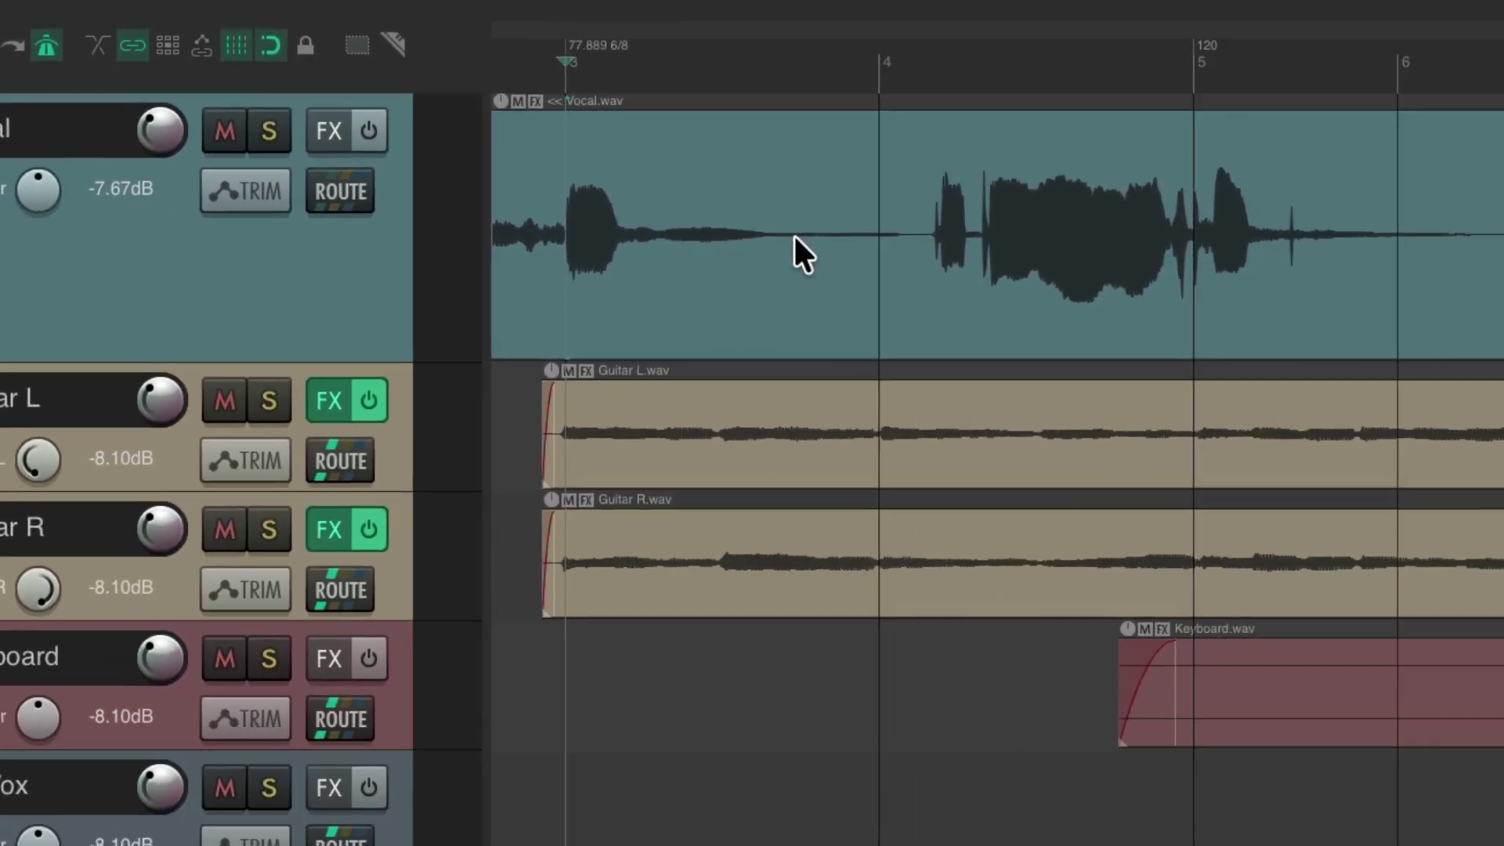
pyautogui.press('space')
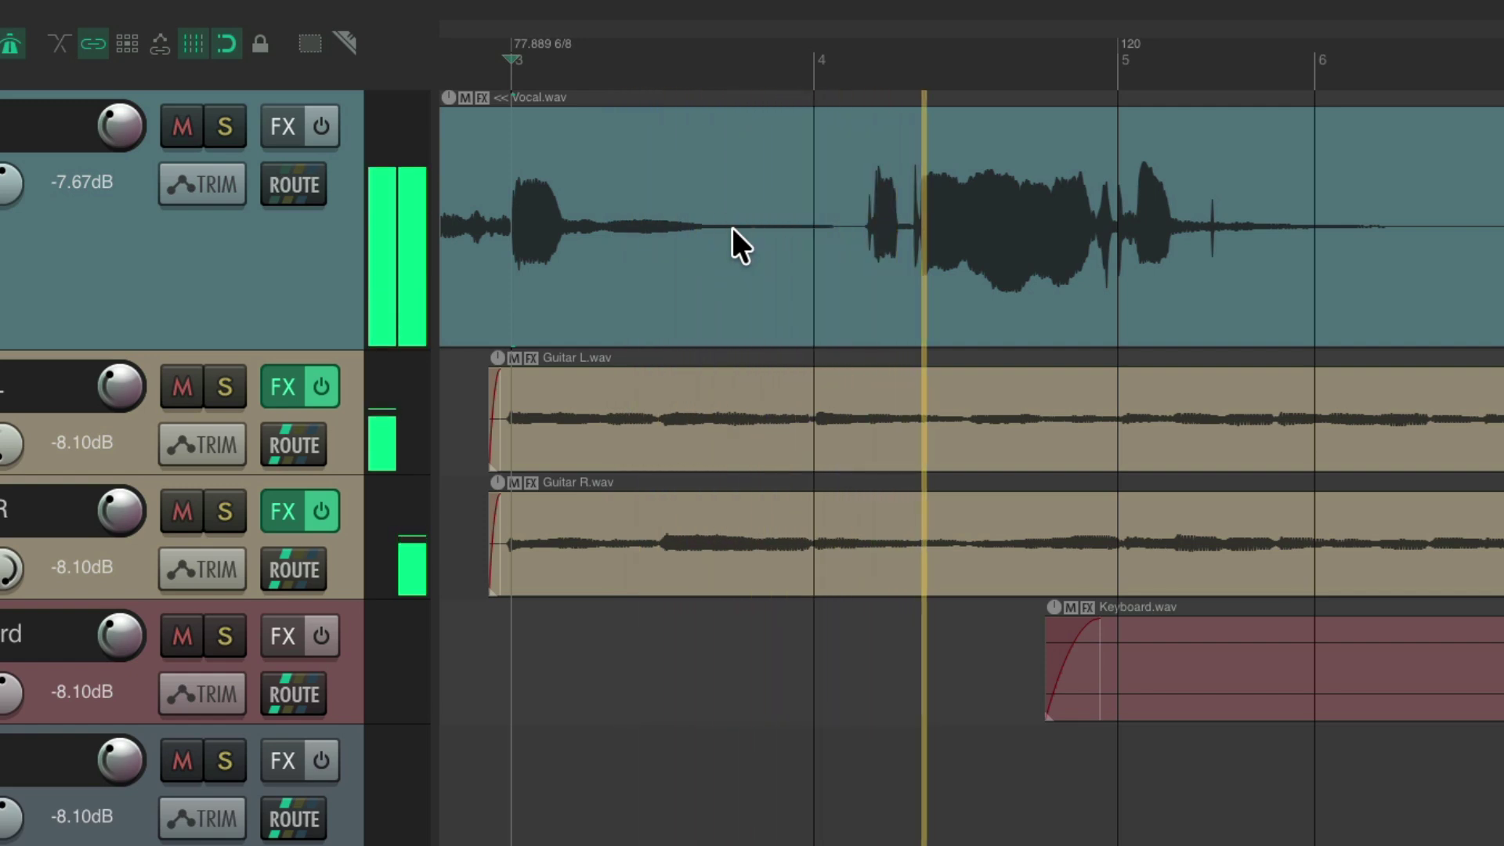
pyautogui.press('space')
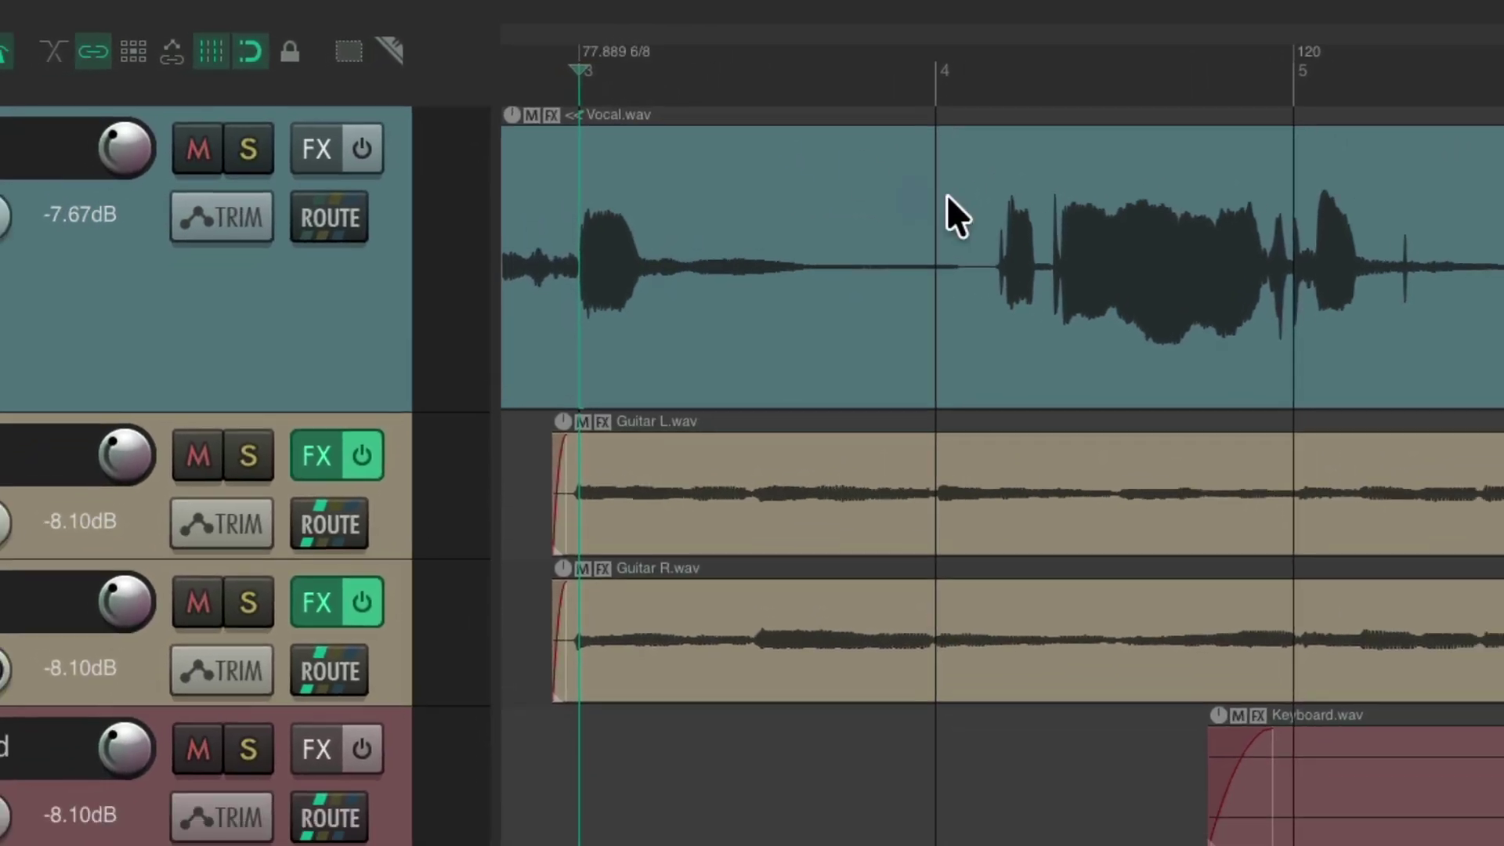
# Step: Delete all tempo markers from the timeline, including those at measures 5 and 3
pyautogui.scroll(-5, 946, 194)
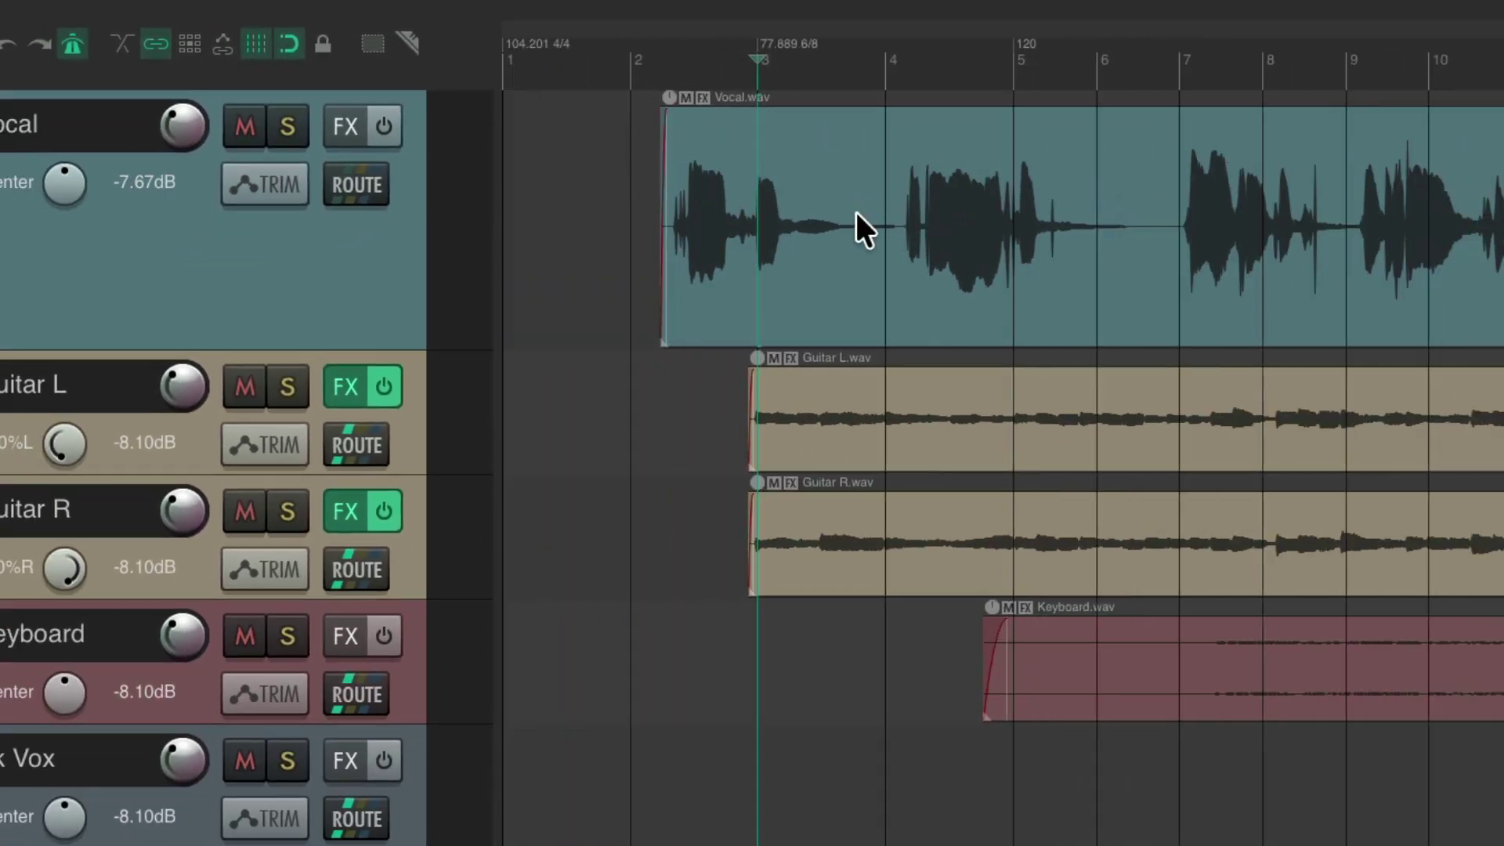
pyautogui.keyDown('alt'); pyautogui.click(1031, 41); pyautogui.keyUp('alt')
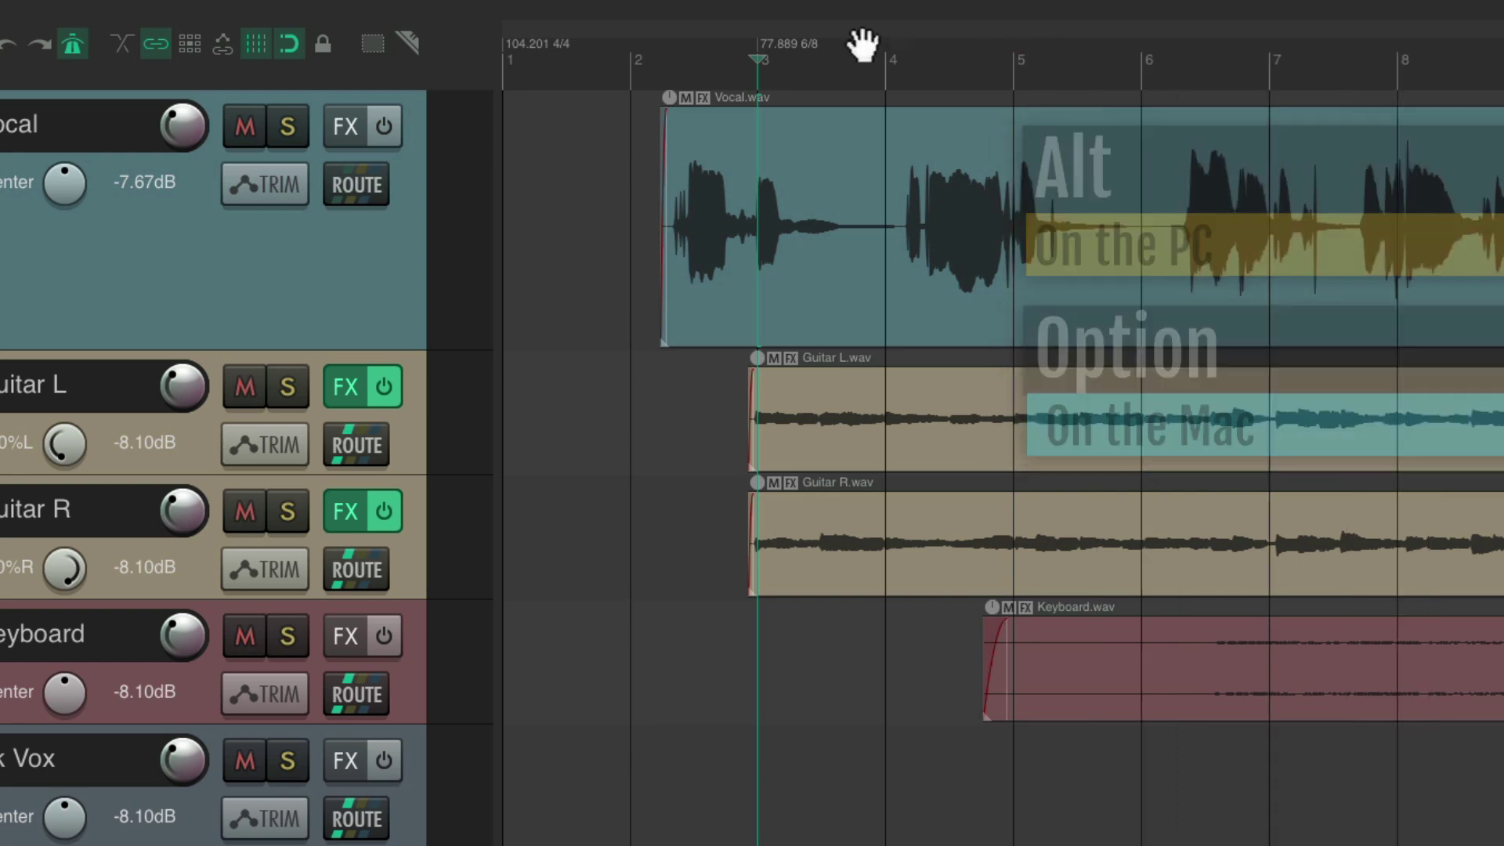
pyautogui.moveTo(548, 44); pyautogui.dragTo(548, 41)
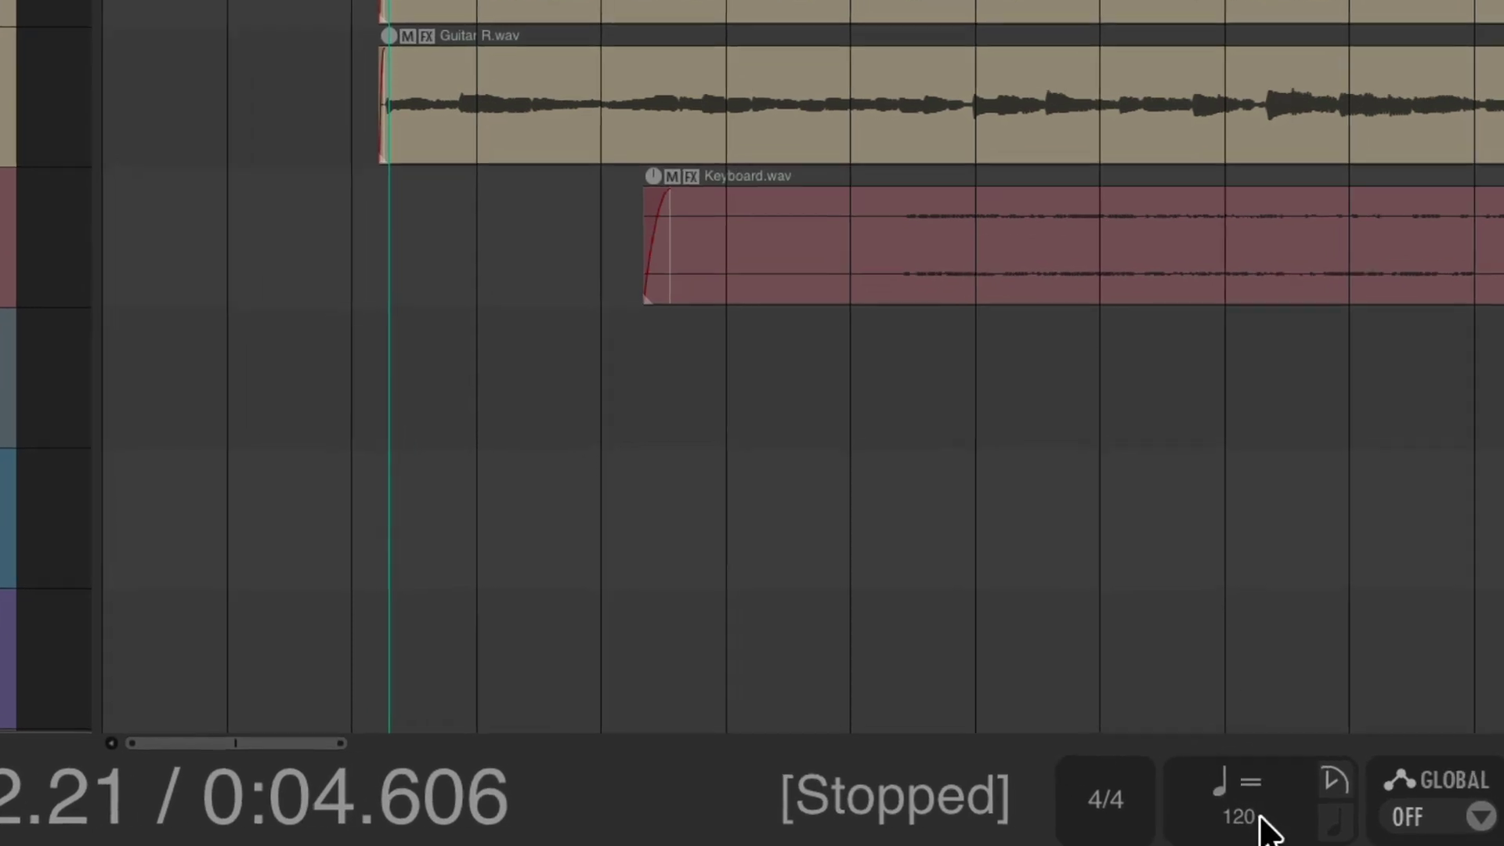
# Step: Set the project tempo to 78 BPM and the time signature to 6/8
pyautogui.doubleClick(1251, 783)
pyautogui.write('78')
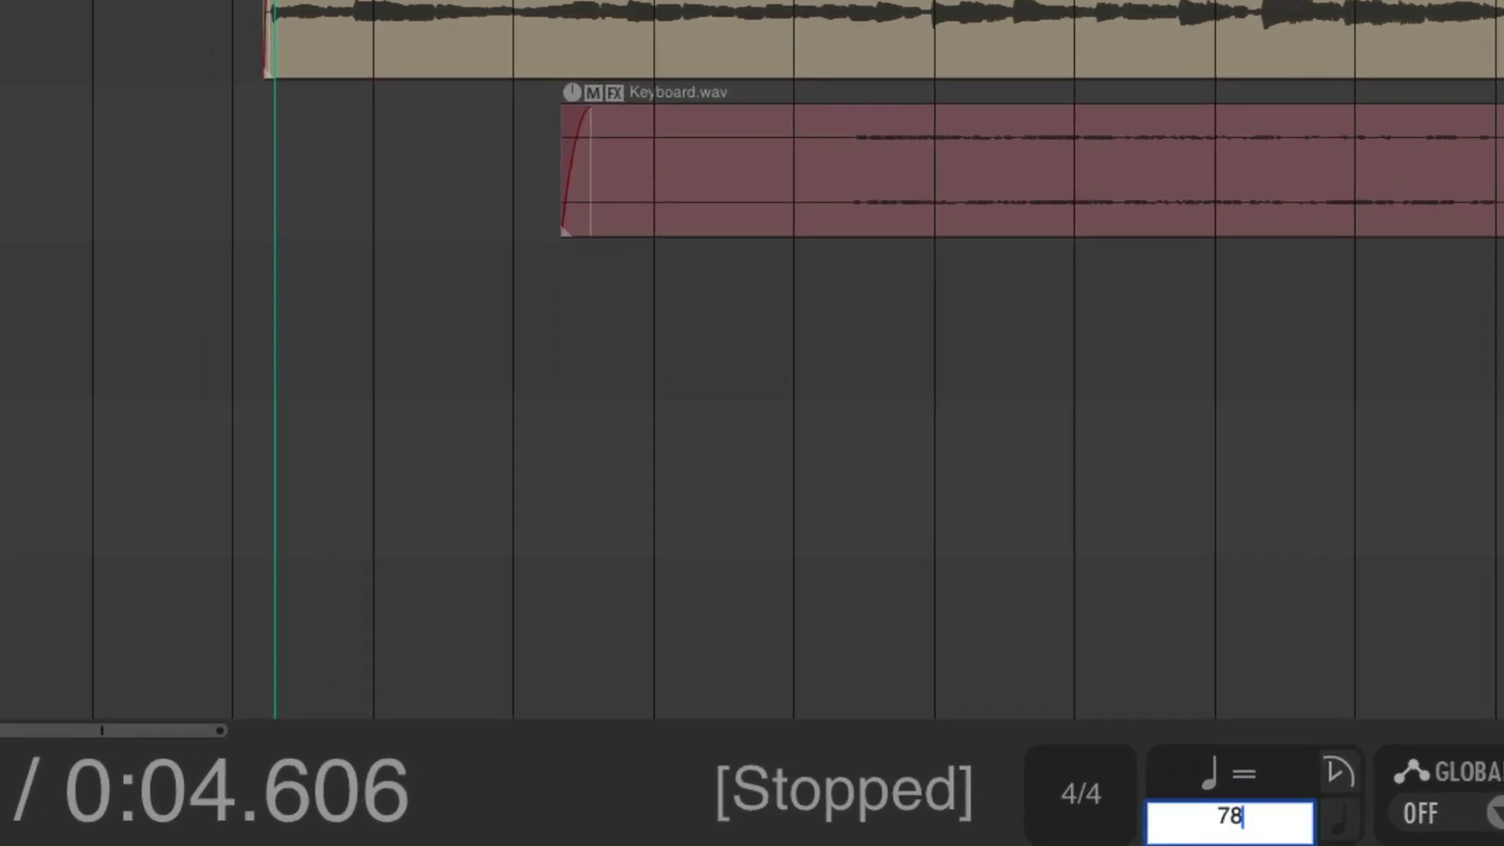
pyautogui.press('Return')
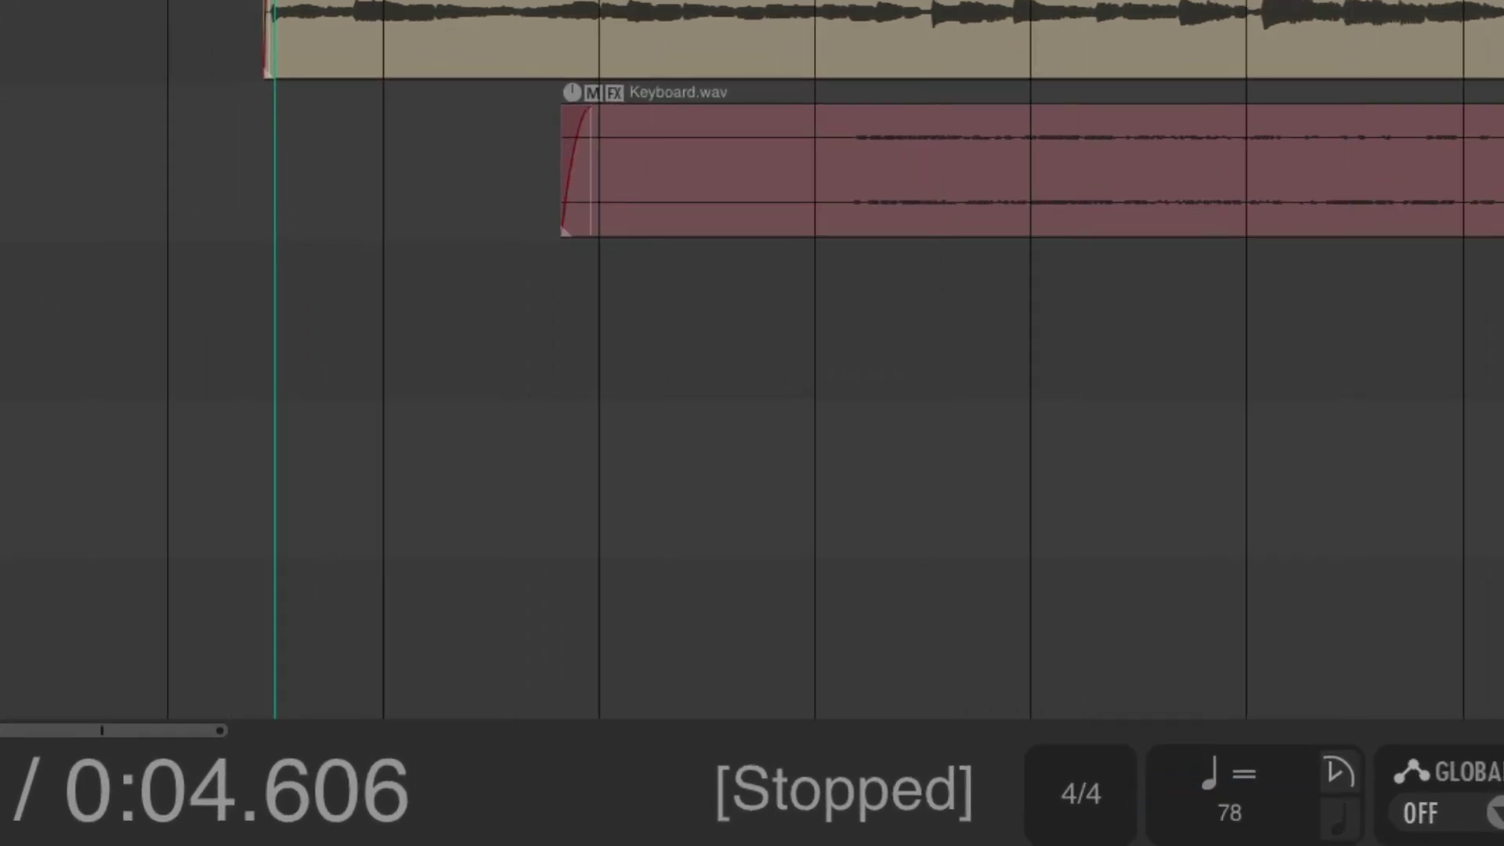
pyautogui.doubleClick(1104, 796)
pyautogui.write('6/8')
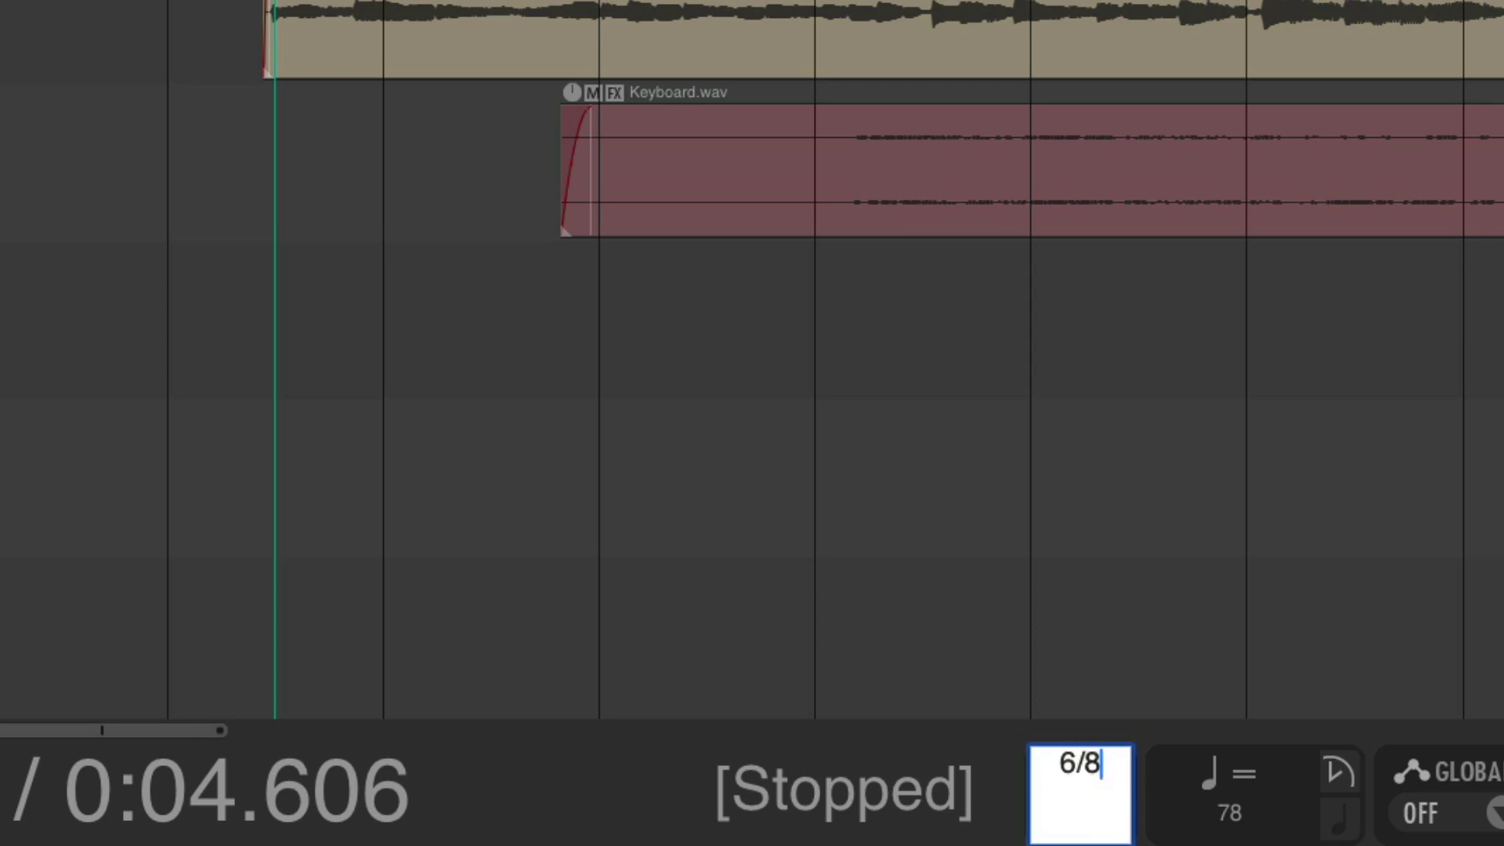
pyautogui.press('Return')
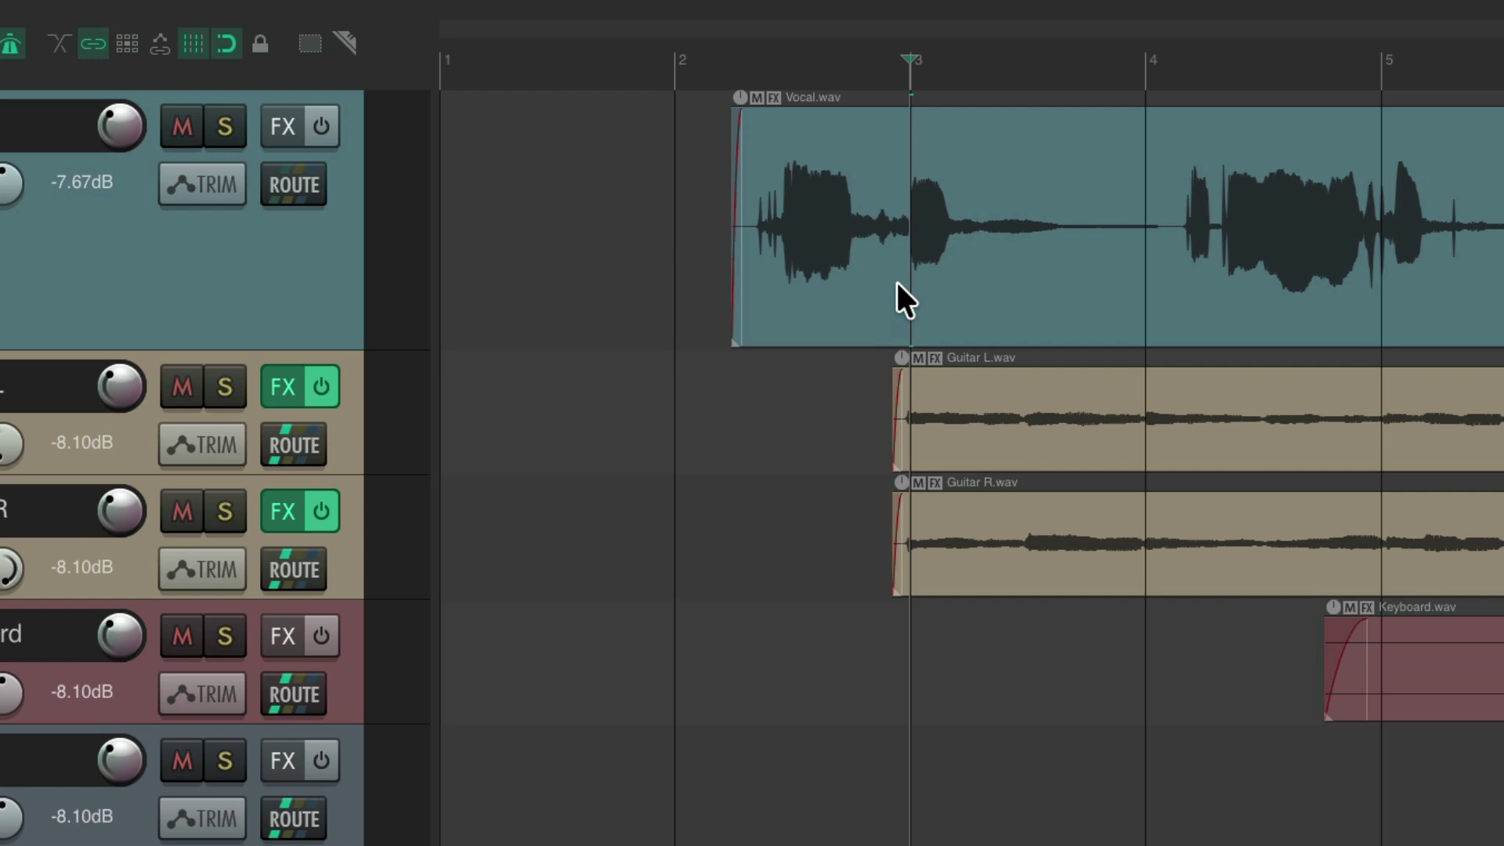
# Step: Play back the passage around measure 3 and insert a tempo marker at the start of measure 3
pyautogui.click(732, 400)
pyautogui.press('space')
pyautogui.scroll(4, 920, 453)
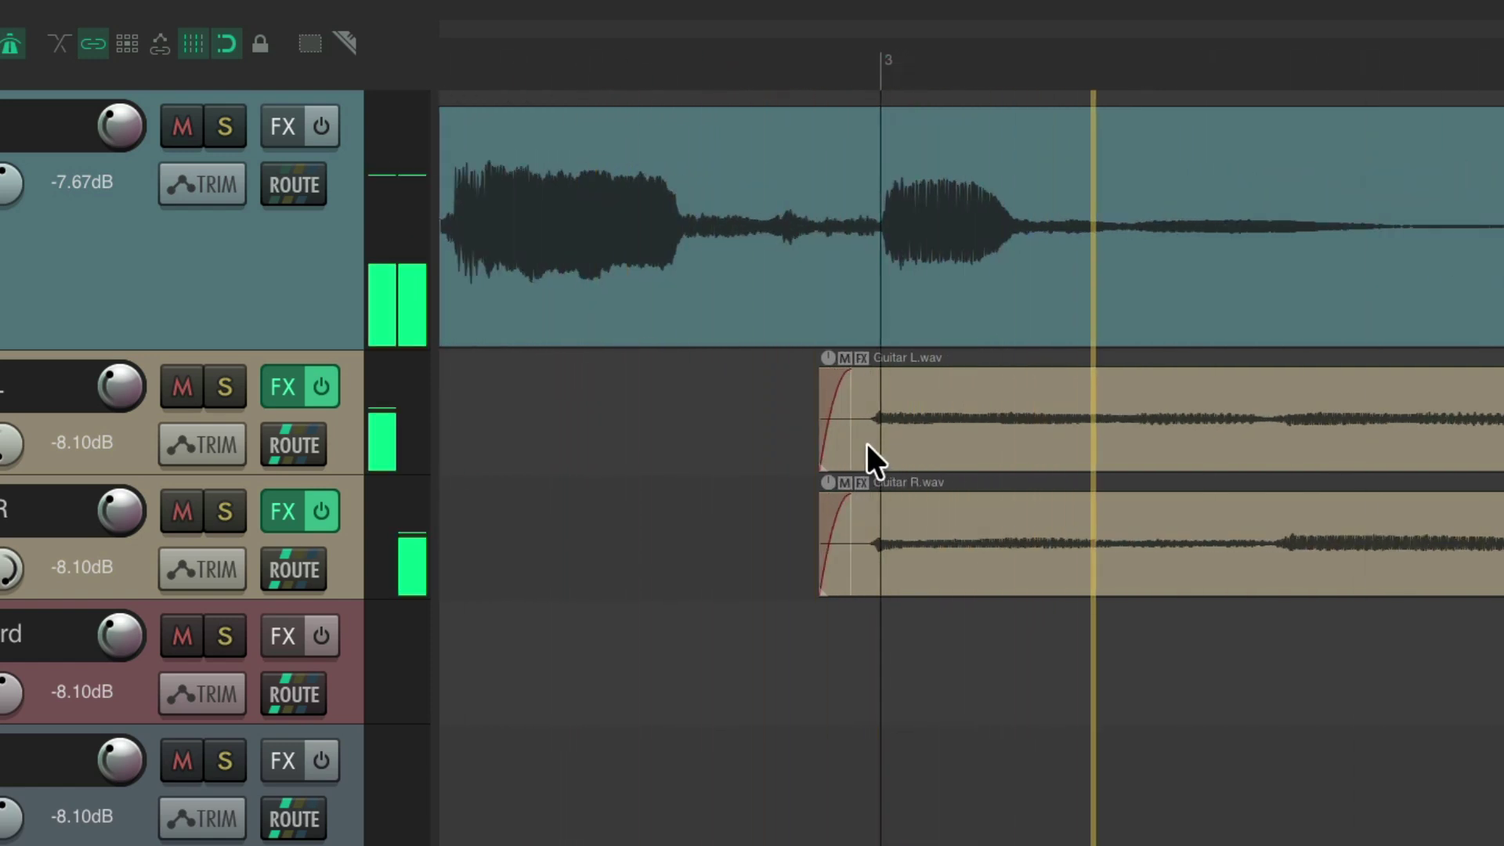
pyautogui.press('space')
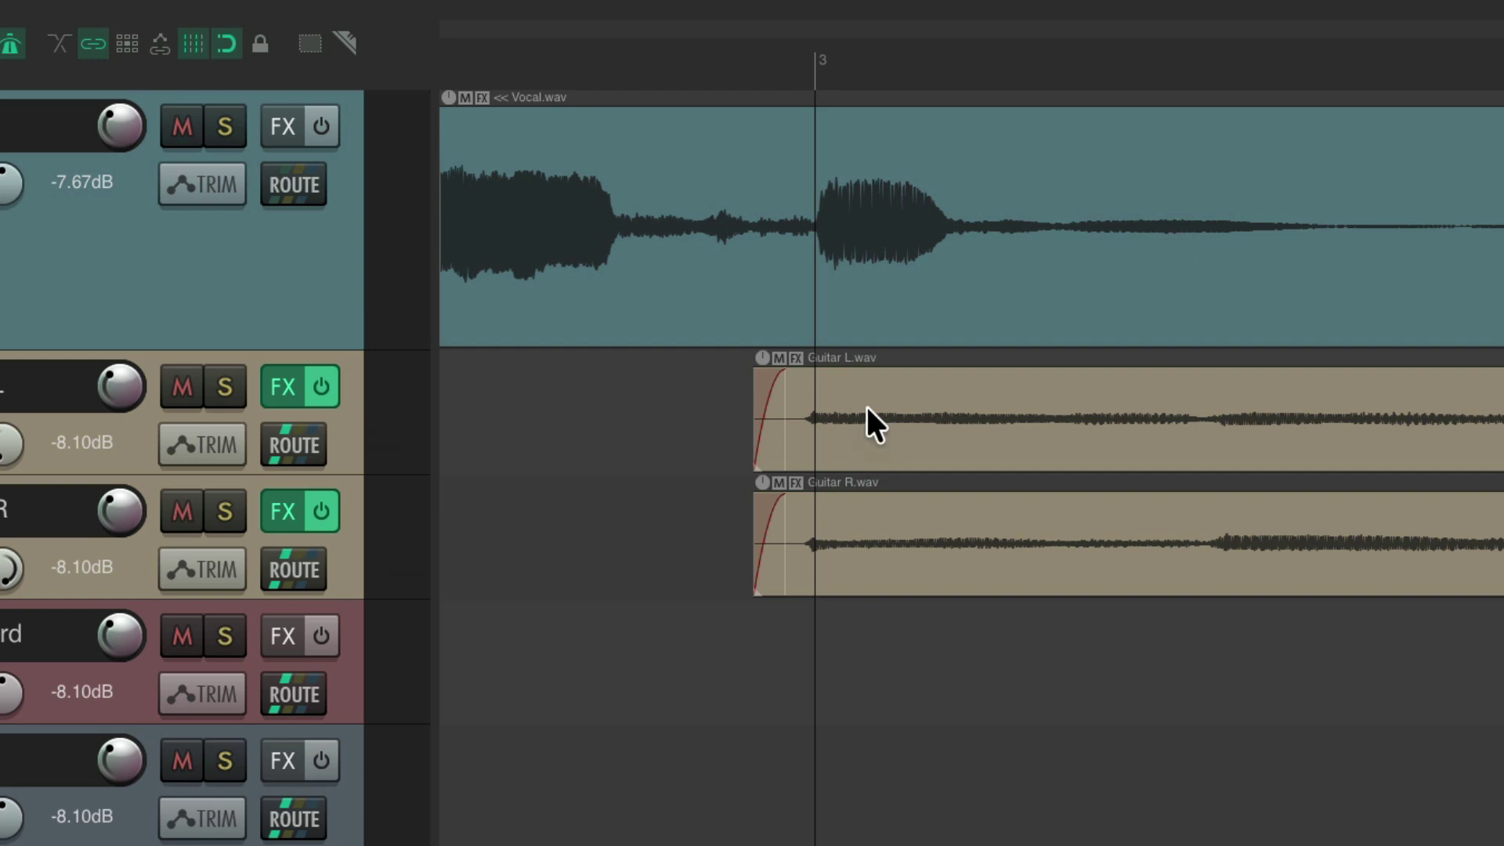
pyautogui.click(814, 68)
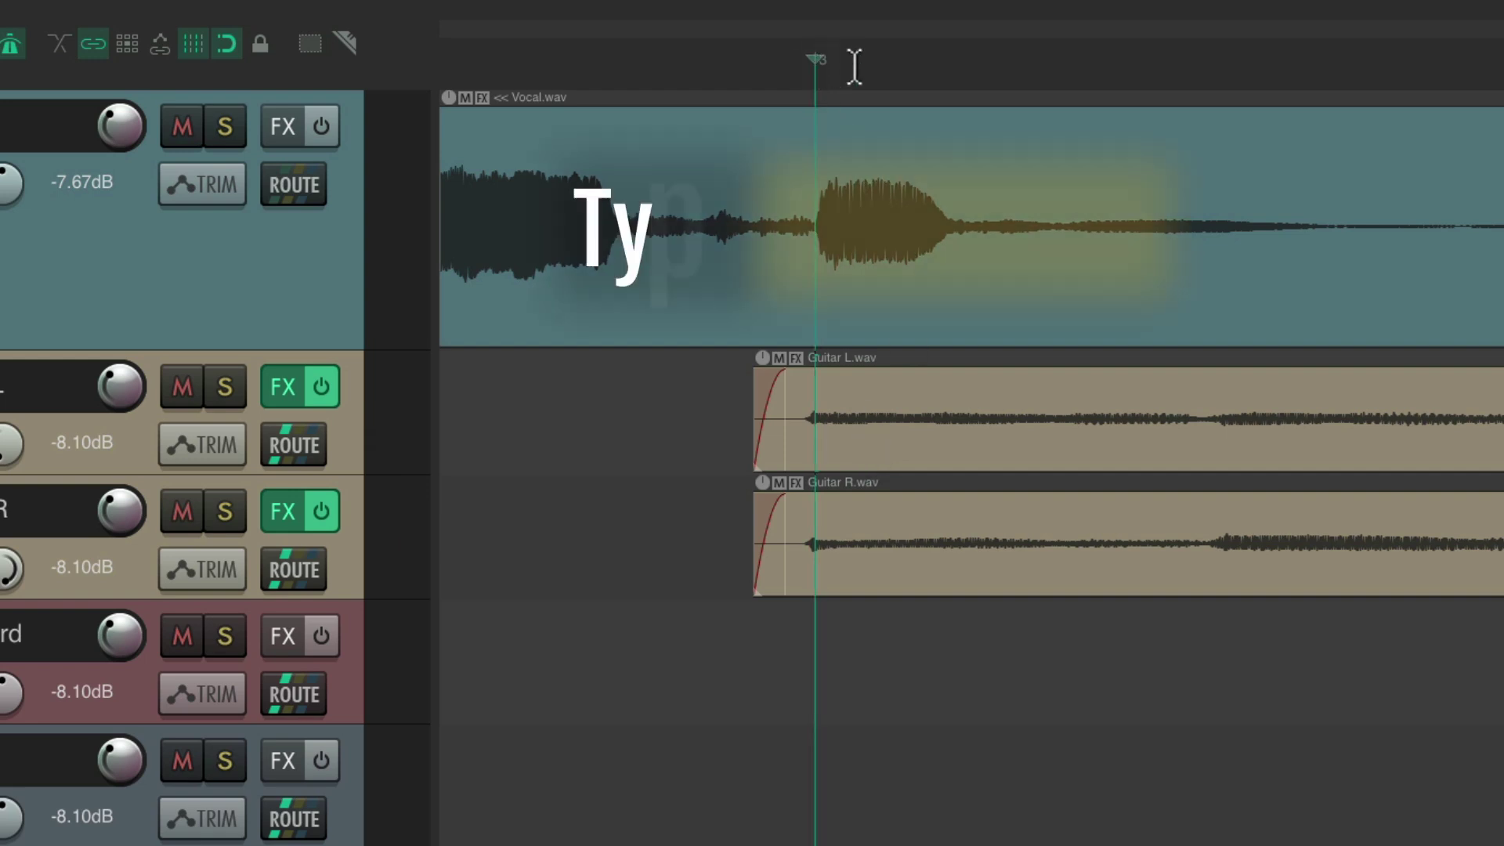
pyautogui.hotkey('shift', 'c')
pyautogui.press('Return')
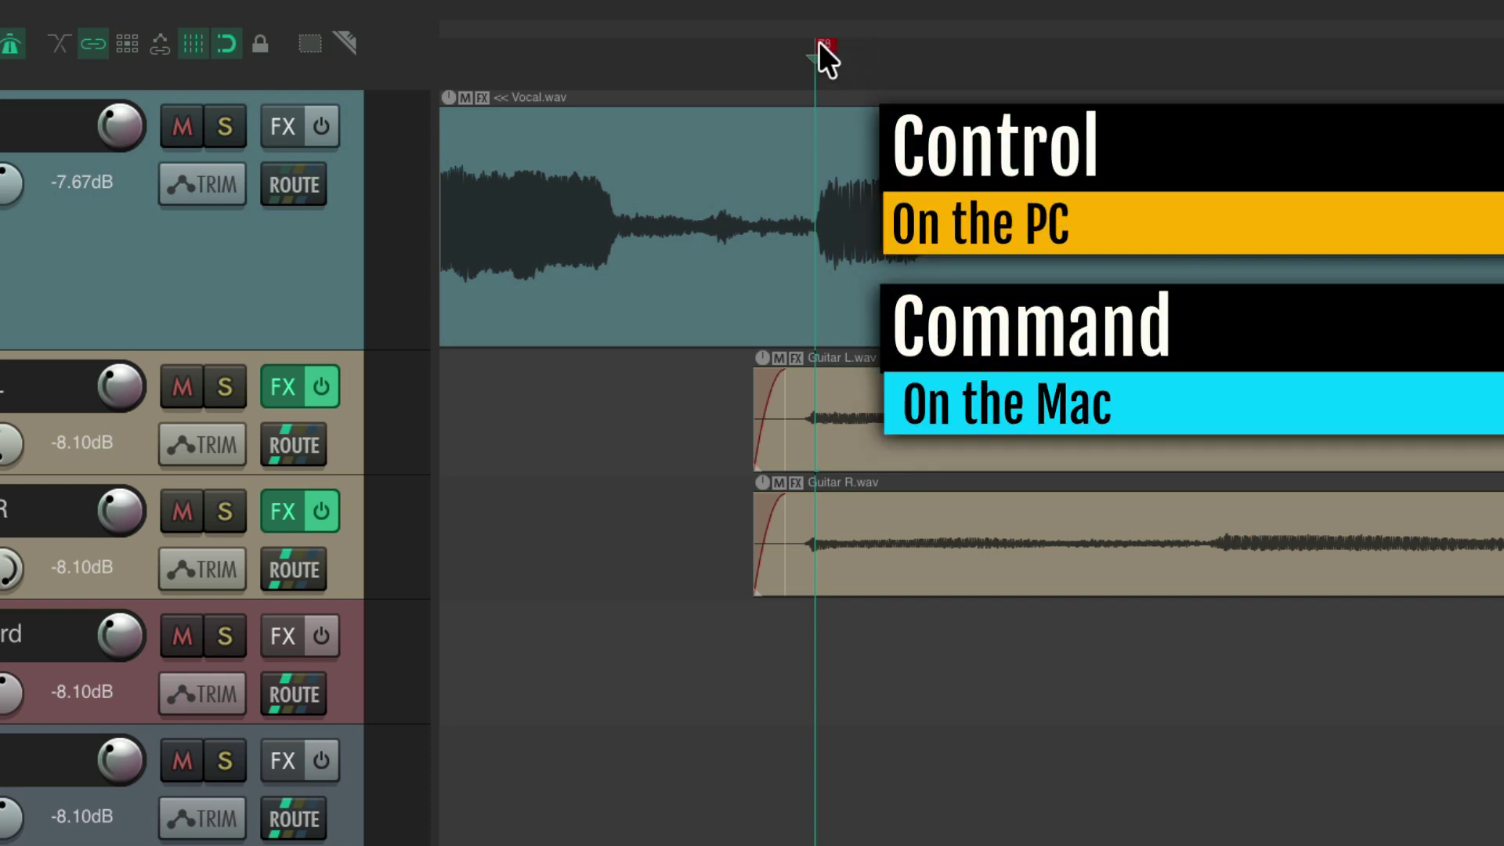
# Step: Move the tempo marker at measure 3 onto the guitars' first note and play from measure 2 to check the alignment
pyautogui.moveTo(819, 43)
pyautogui.mouseDown()
pyautogui.moveTo(762, 48)
pyautogui.moveTo(803, 49)
pyautogui.mouseUp()
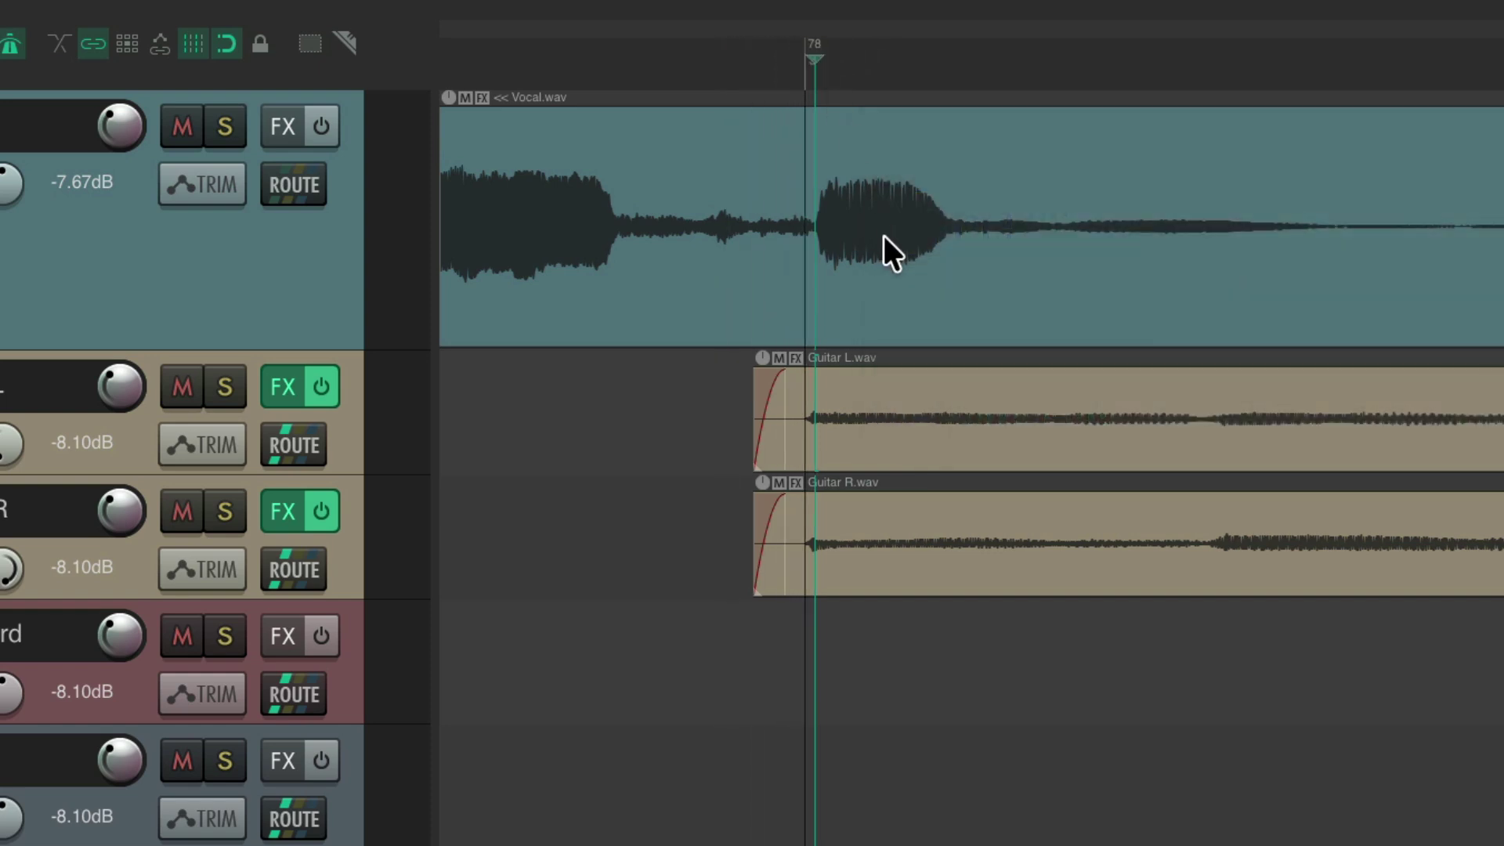
pyautogui.scroll(-5, 882, 231)
pyautogui.click(602, 66)
pyautogui.press('space')
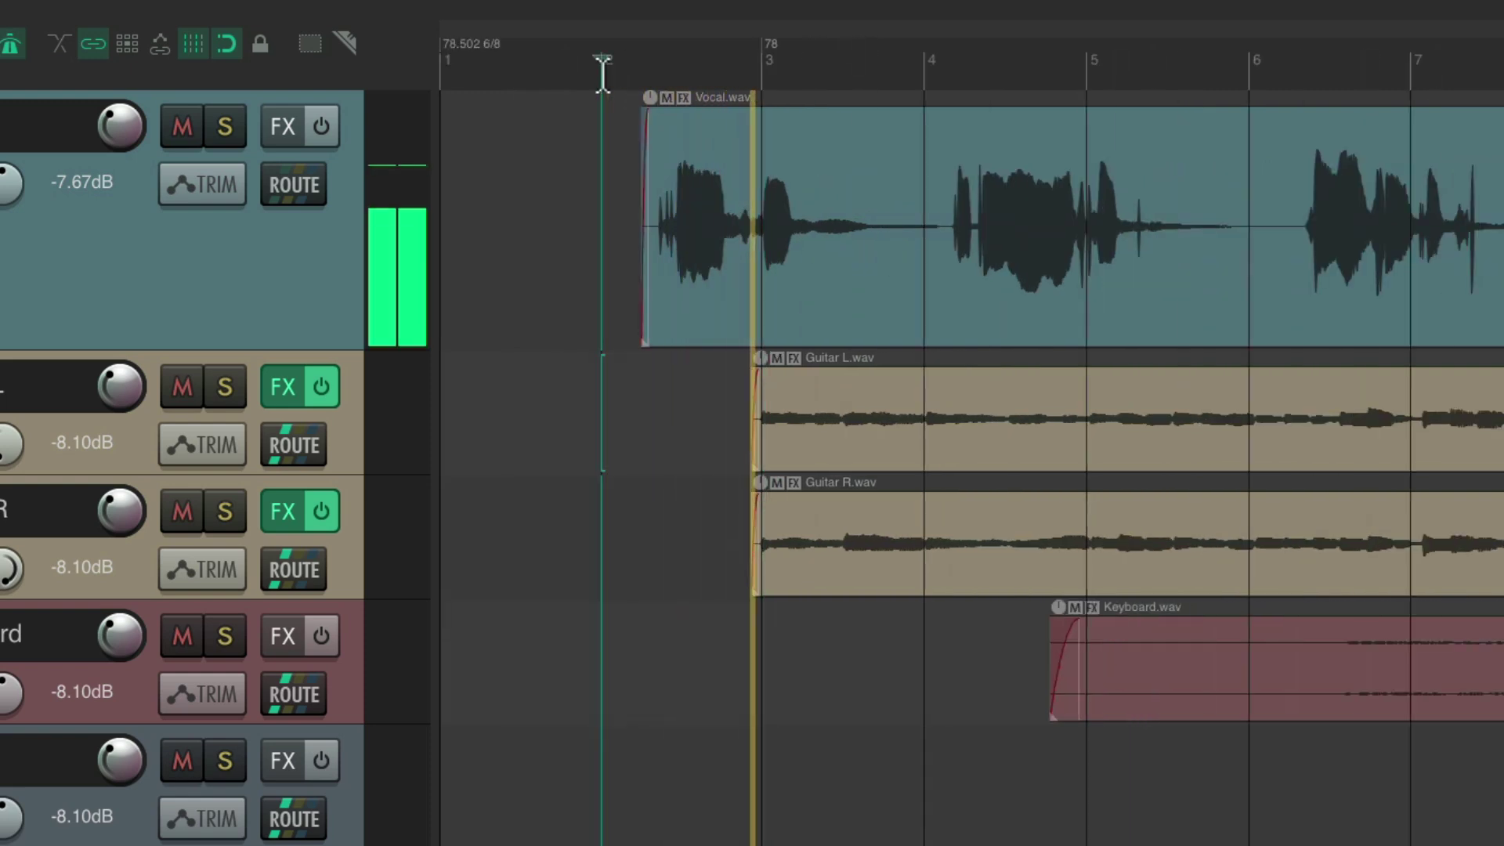
pyautogui.press('space')
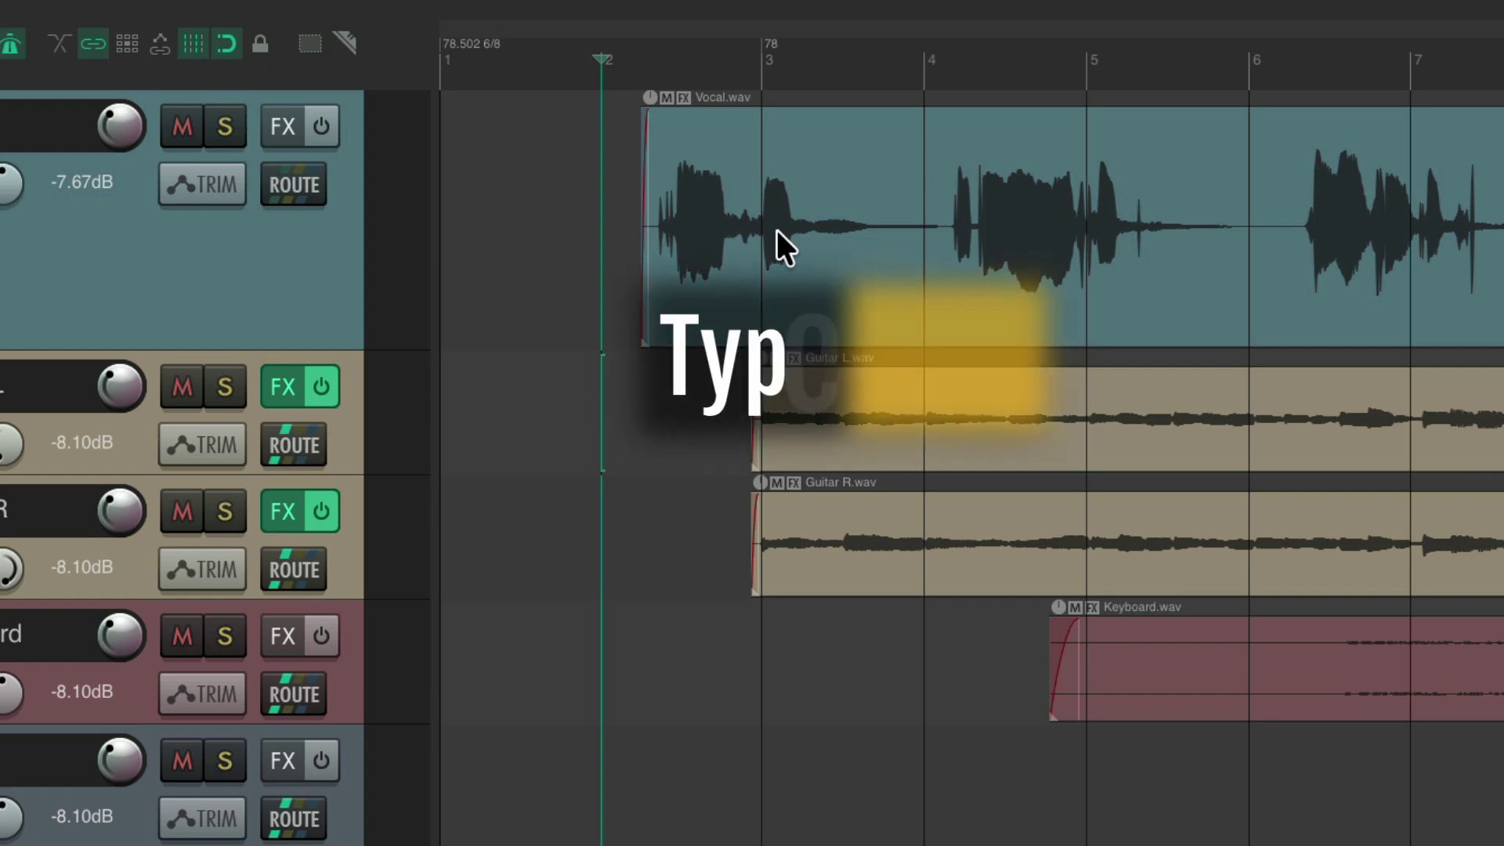
# Step: Assign MIDI channel 1 note 55 as the shortcut for the action "SWS/BR: Move closest measure grid line to play cursor"
pyautogui.hotkey('shift', '/')
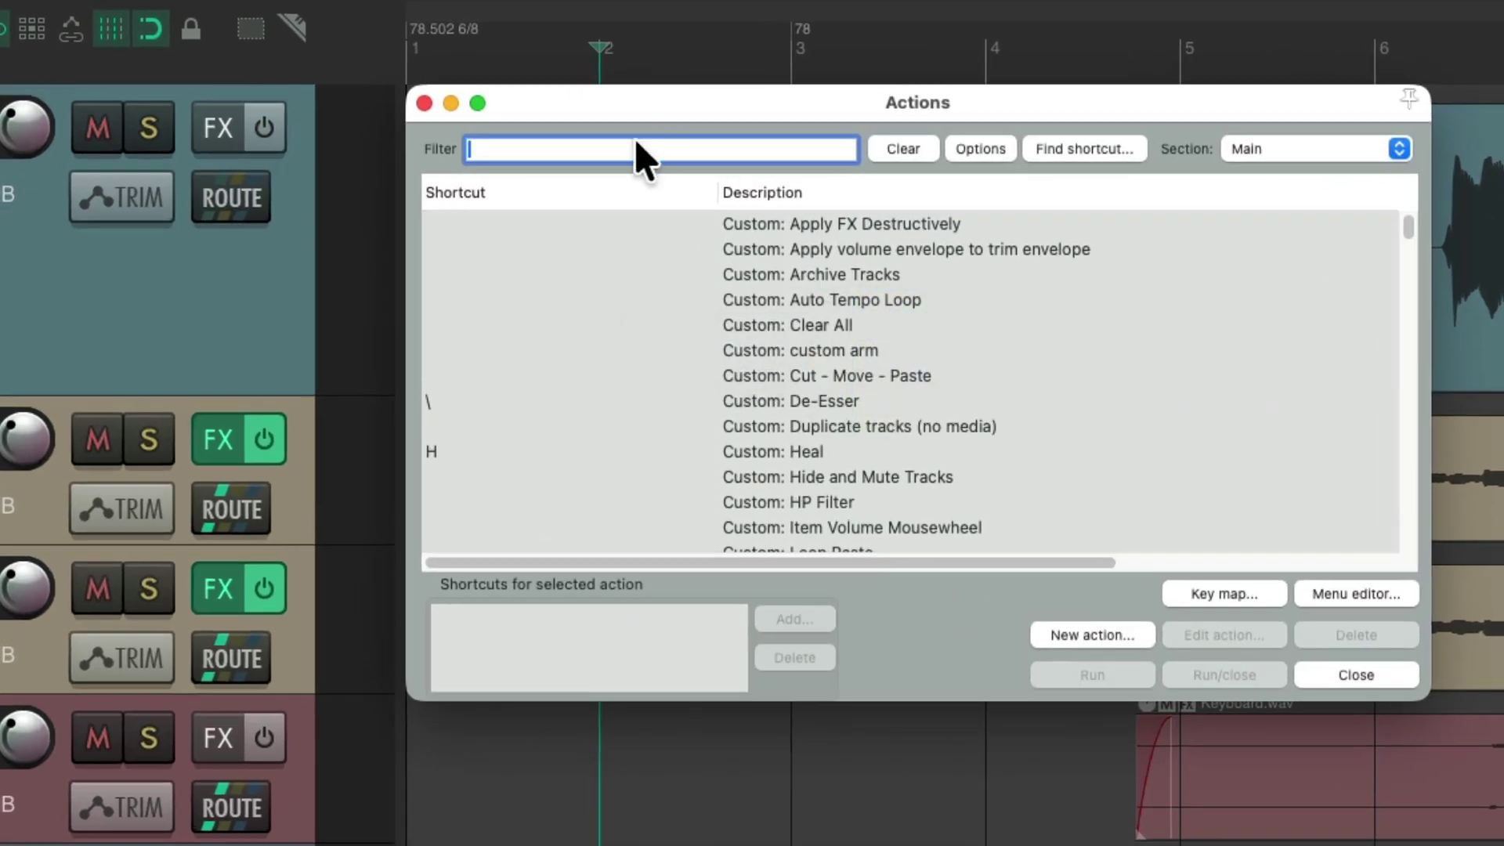
pyautogui.write('move closest measure')
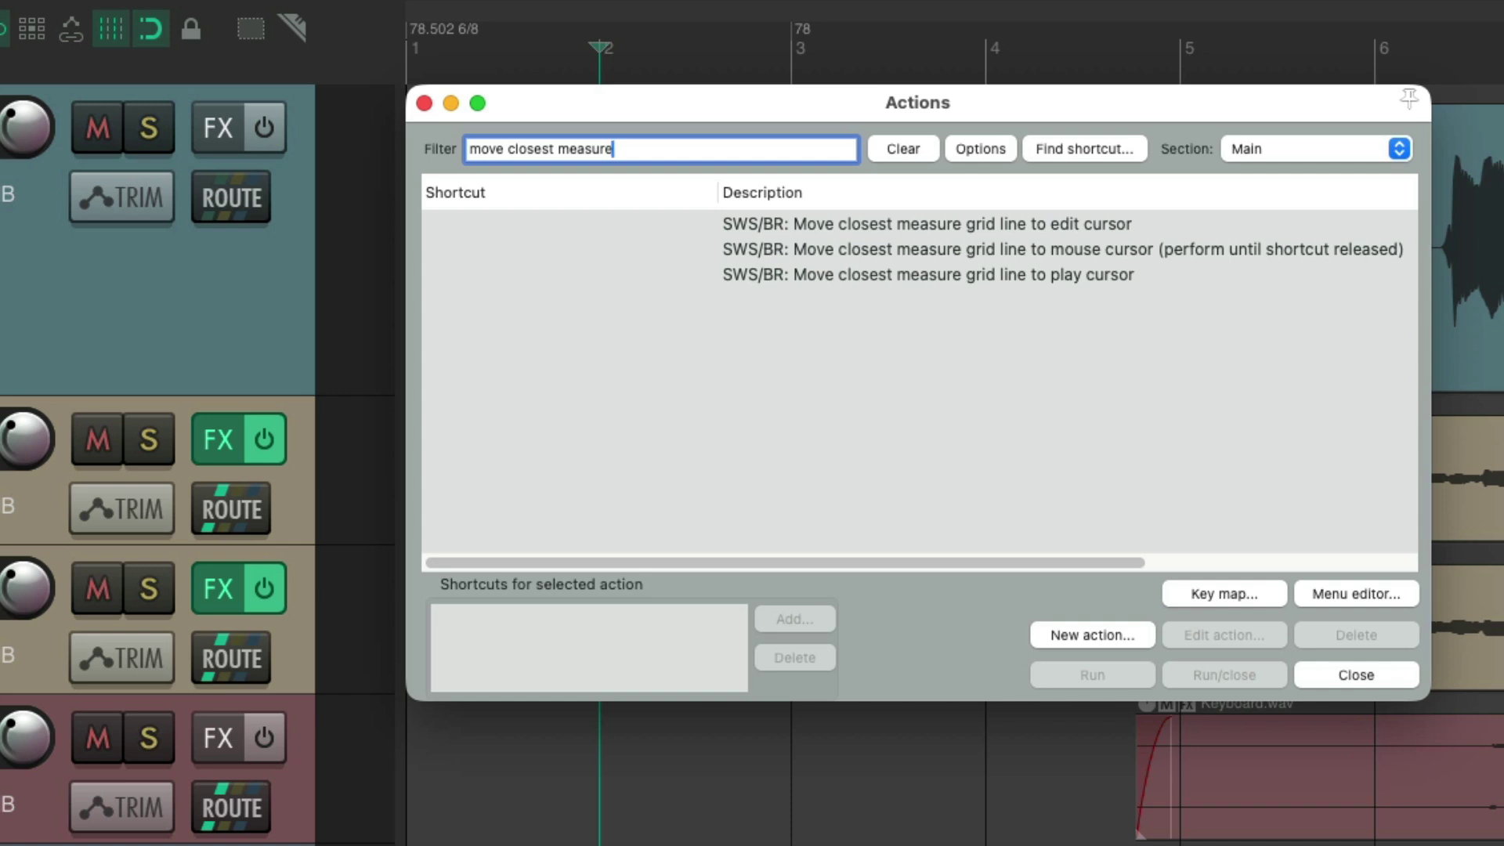
pyautogui.click(815, 274)
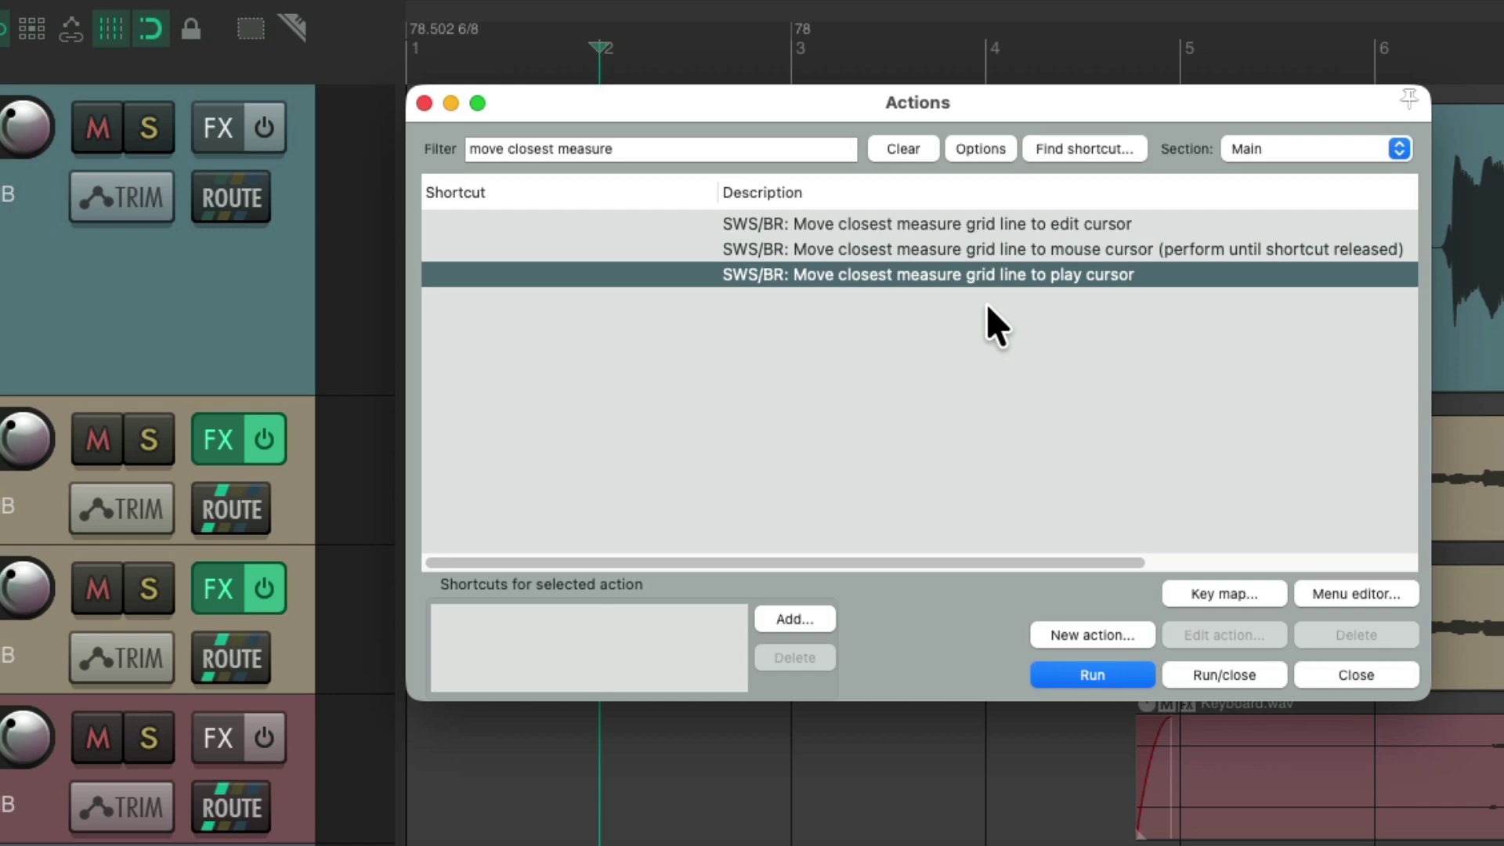
pyautogui.click(784, 619)
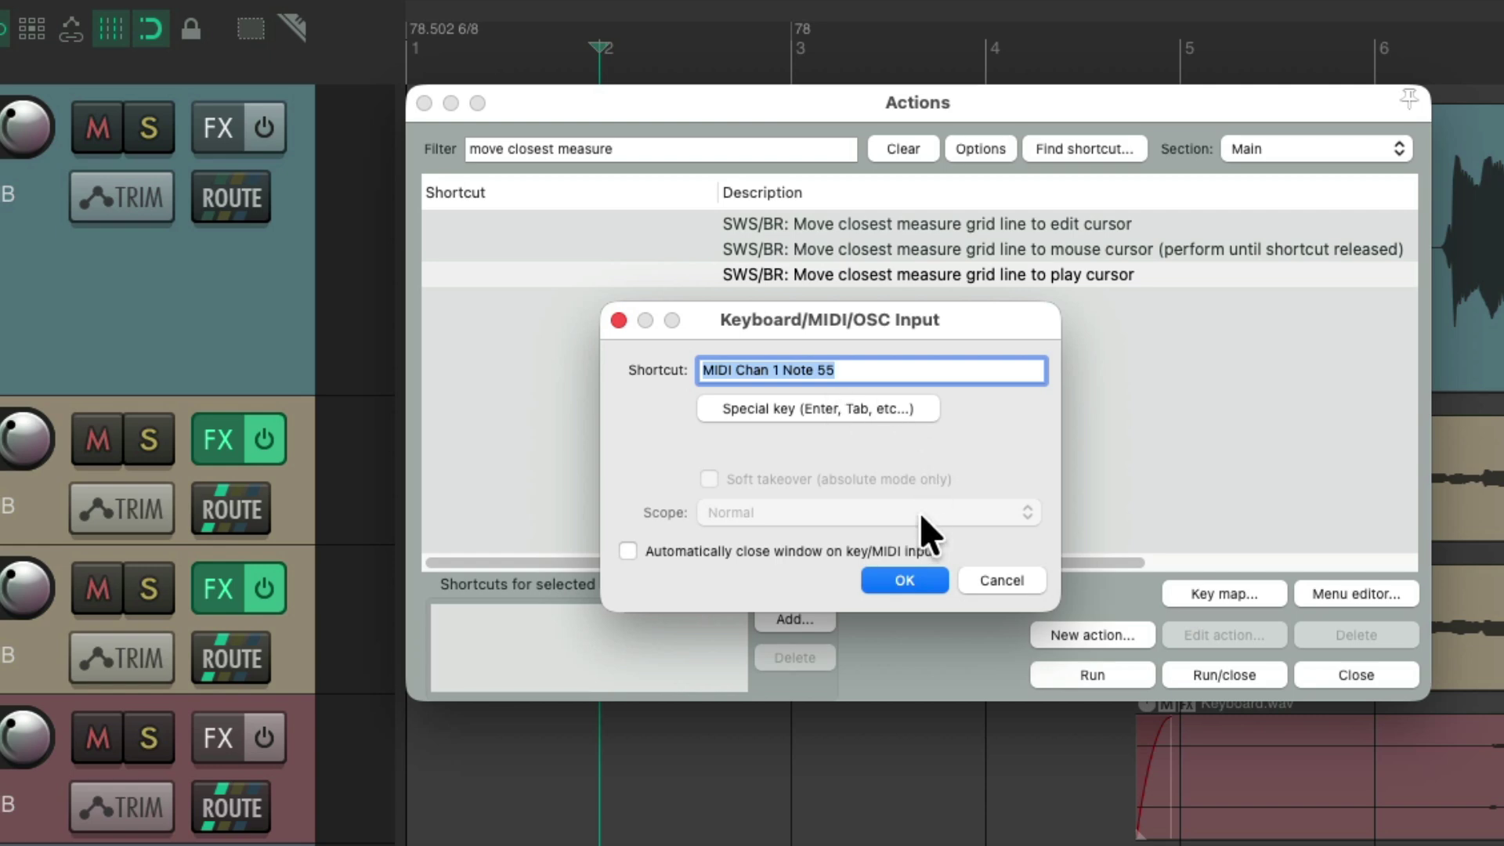
pyautogui.click(900, 576)
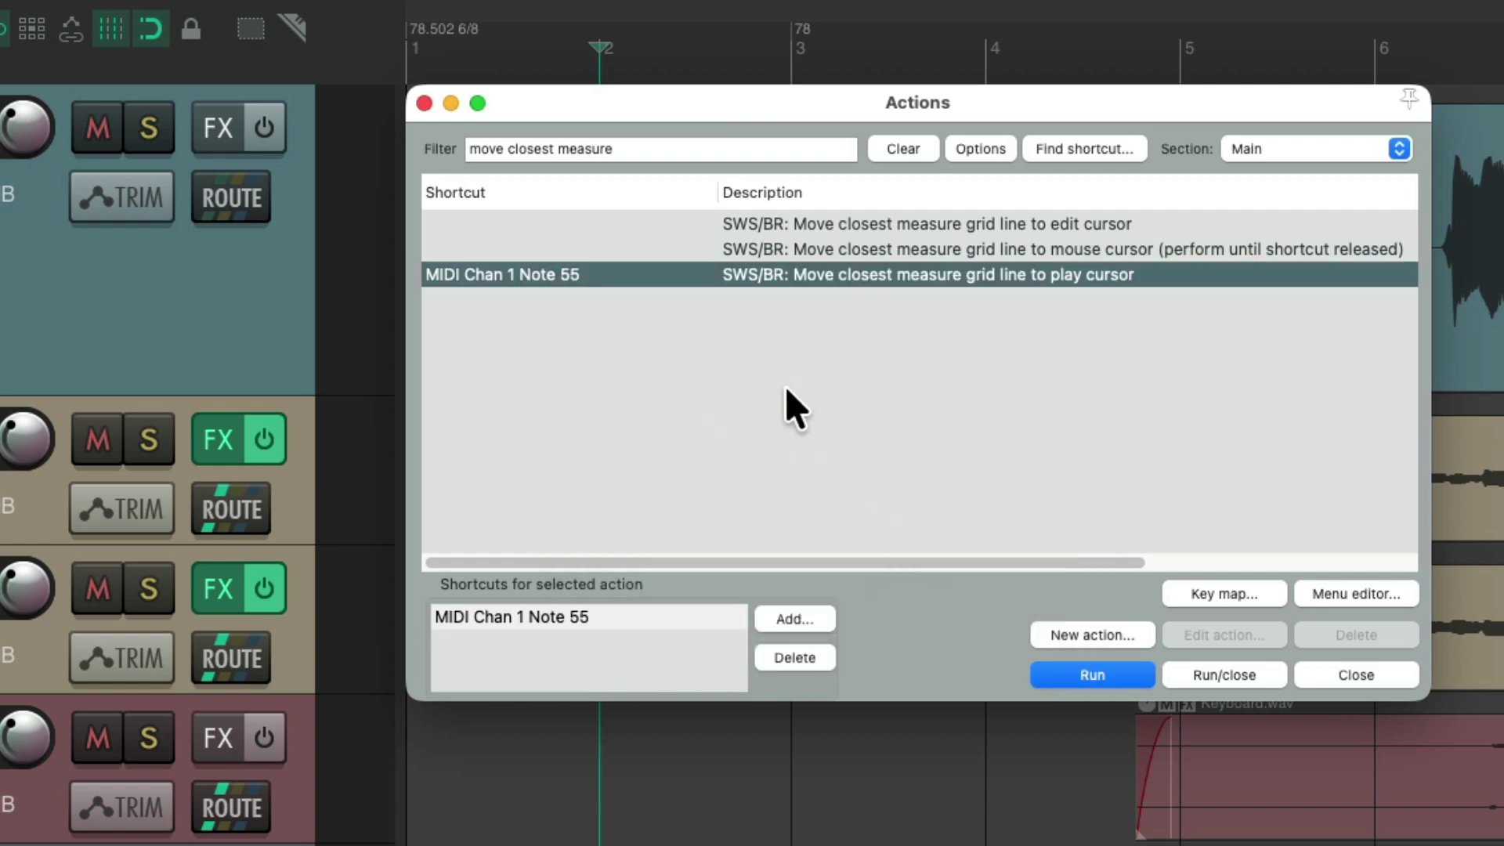
pyautogui.press('Escape')
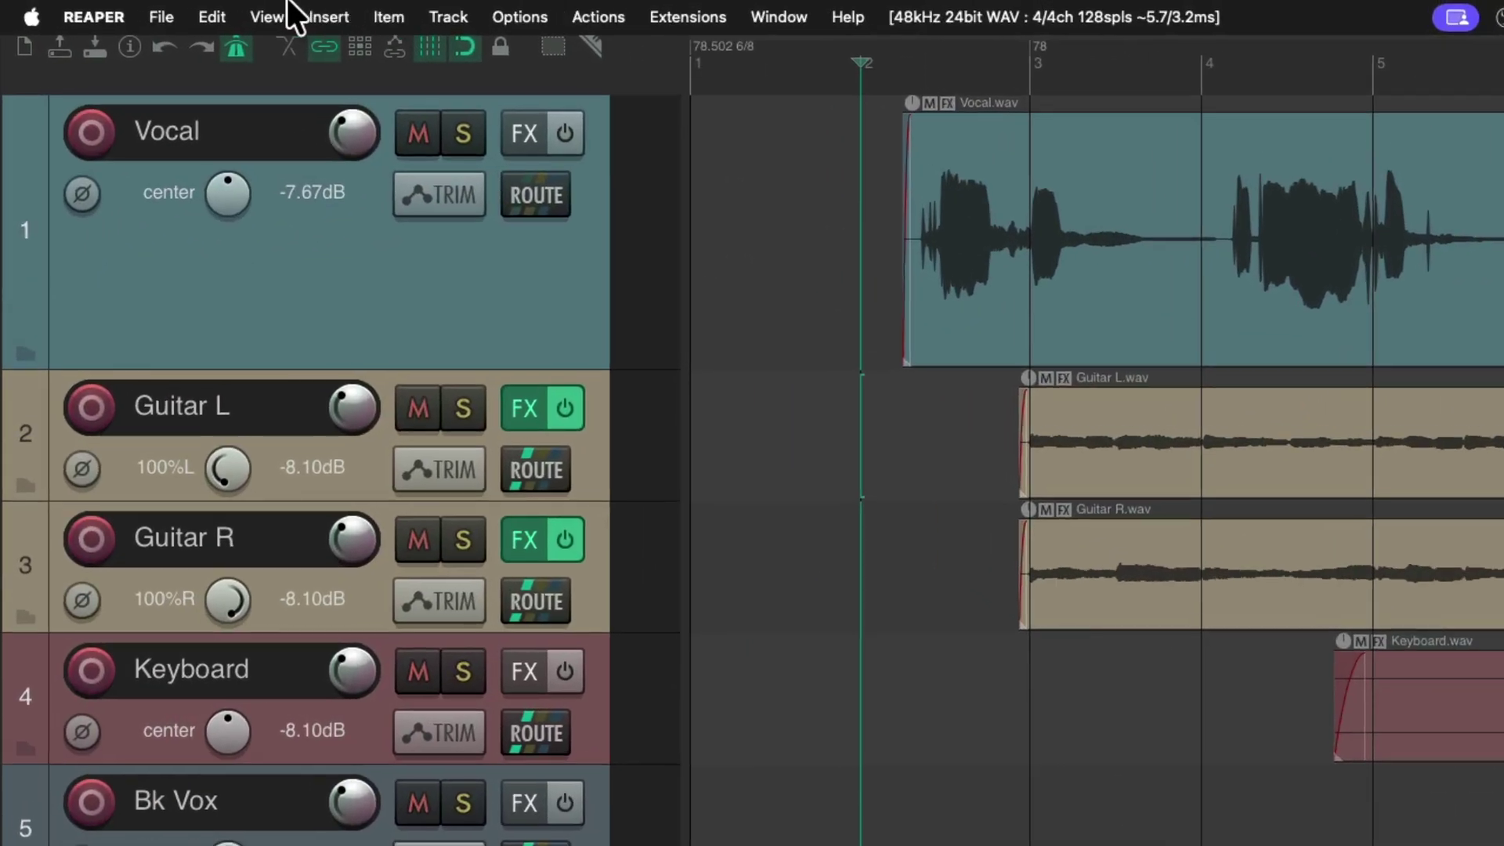
# Step: Show the tempo envelope and the virtual MIDI keyboard, try the assigned note, and reduce the master track's height
pyautogui.click(270, 17)
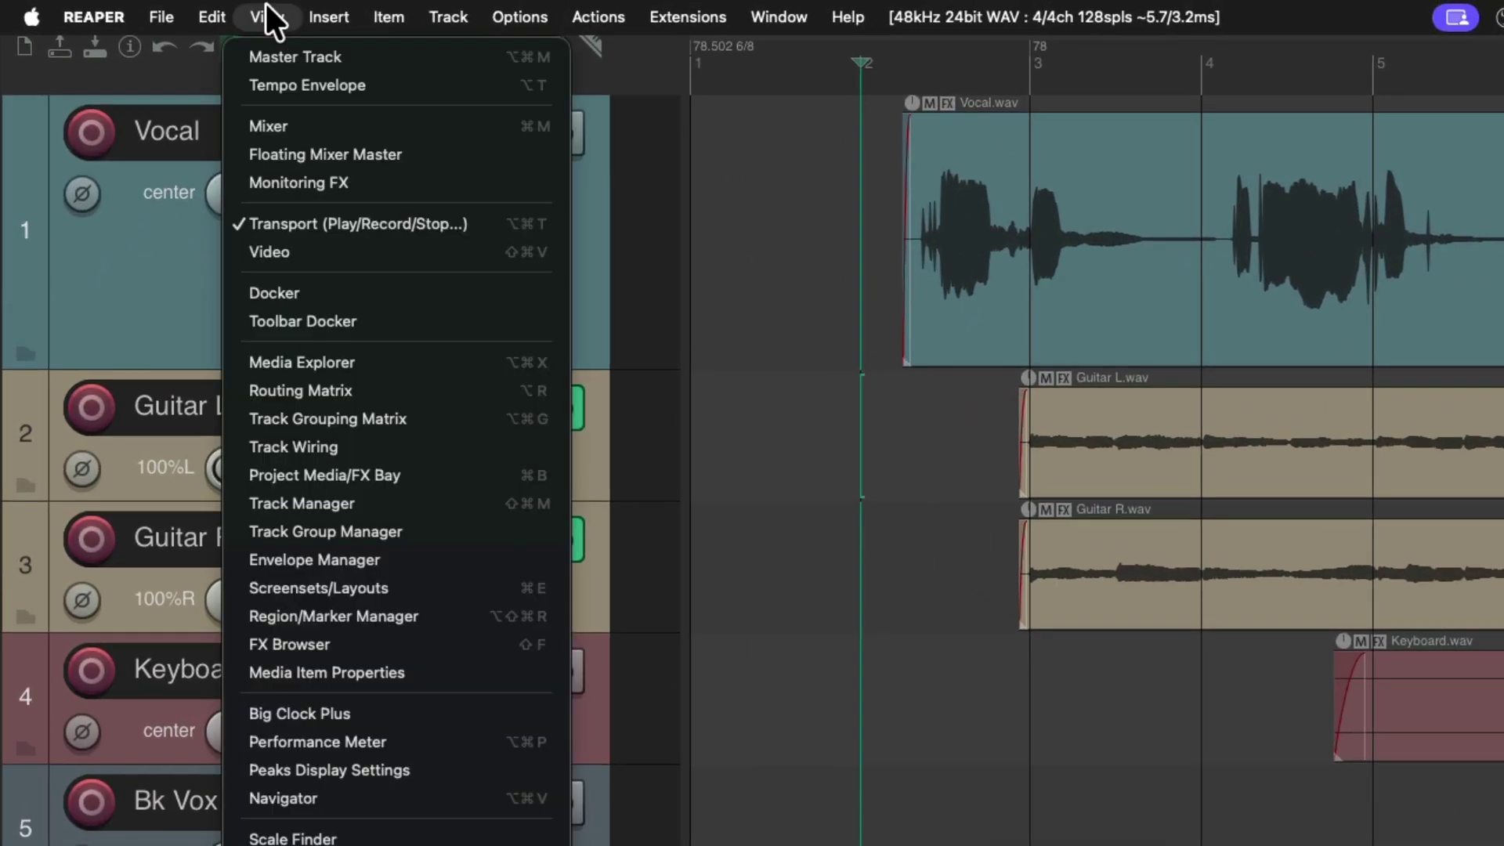
pyautogui.click(243, 84)
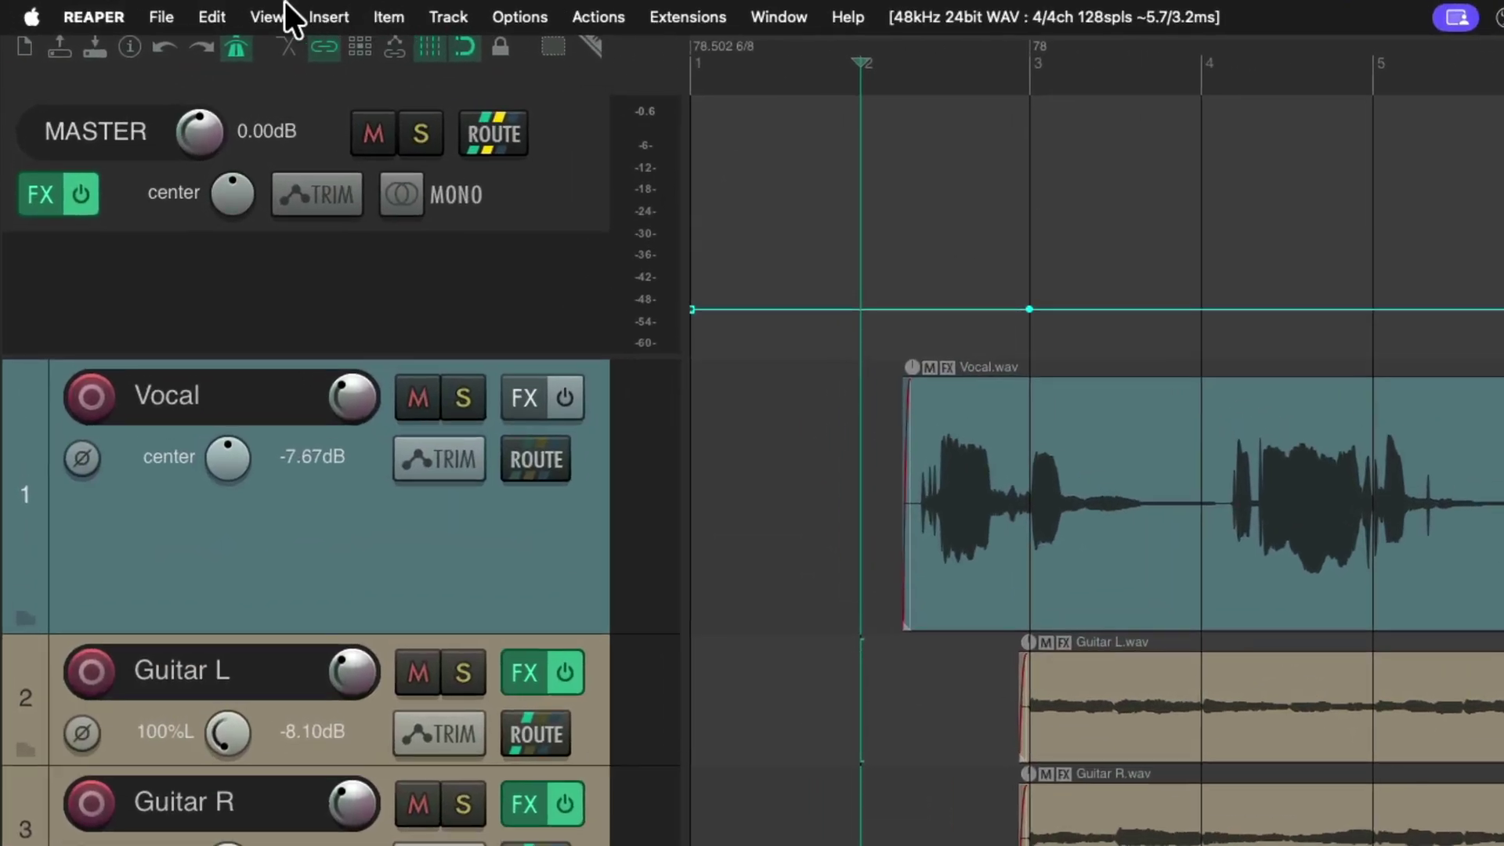
pyautogui.click(268, 13)
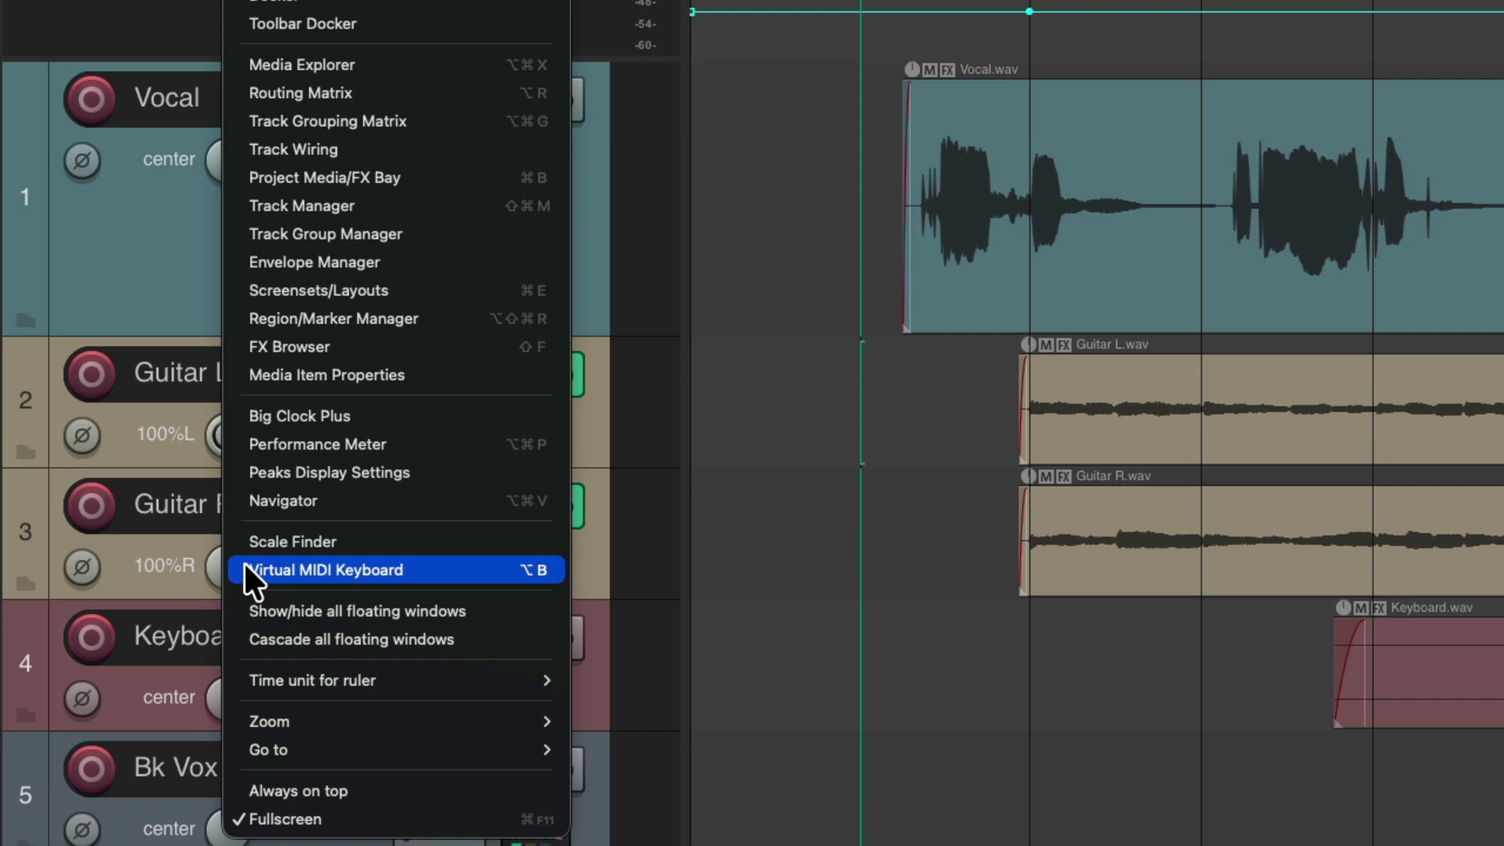
pyautogui.click(236, 565)
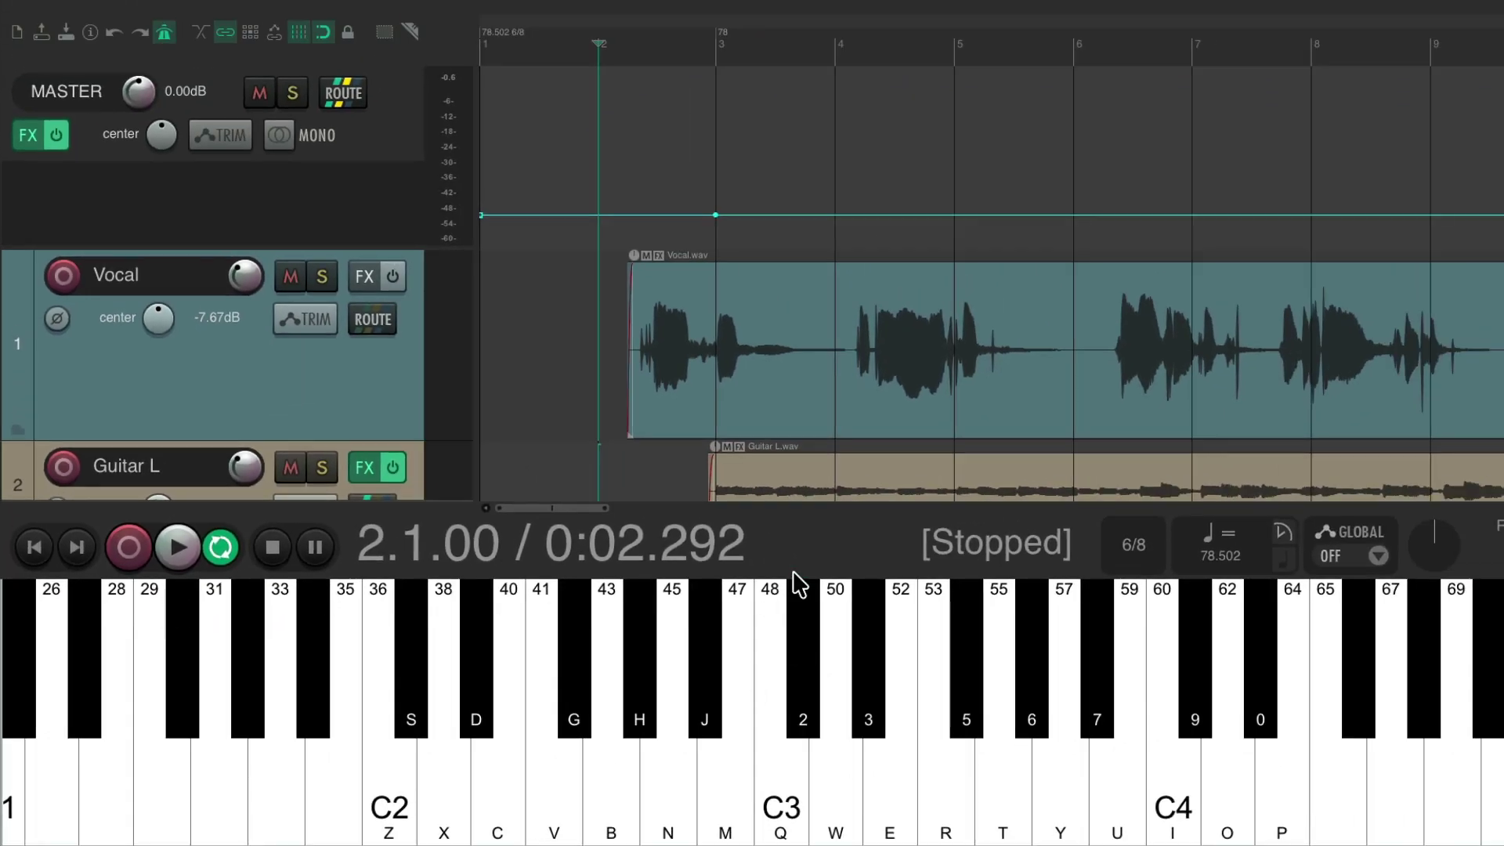
pyautogui.press('t')
pyautogui.press('t')
pyautogui.moveTo(431, 248); pyautogui.dragTo(433, 213)
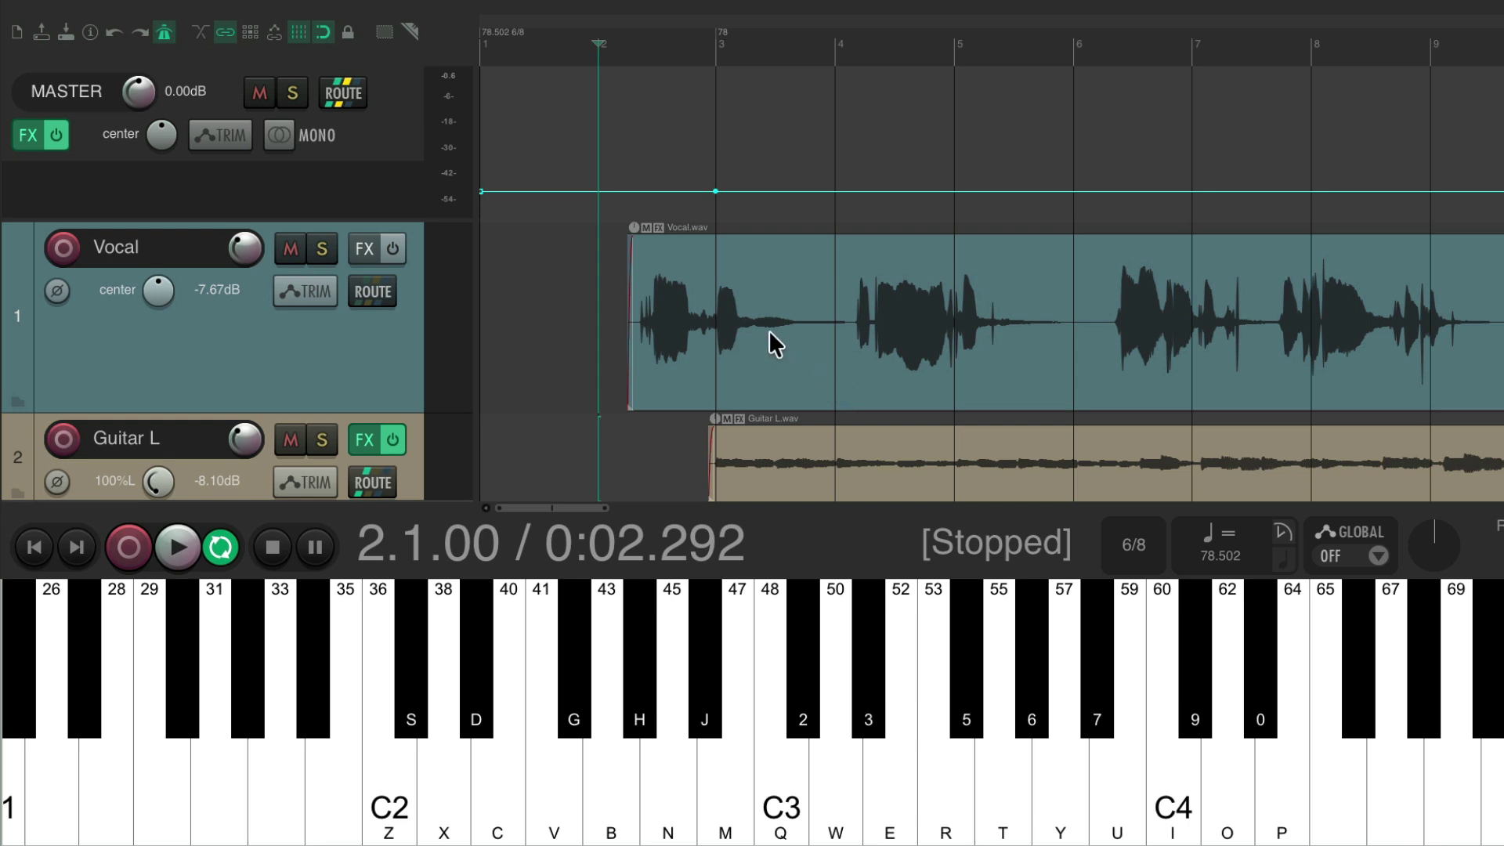
# Step: Play from measure 2 with the metronome off, moving the closest measure grid line to the play cursor about every two measures up to measure 34
pyautogui.press('space')
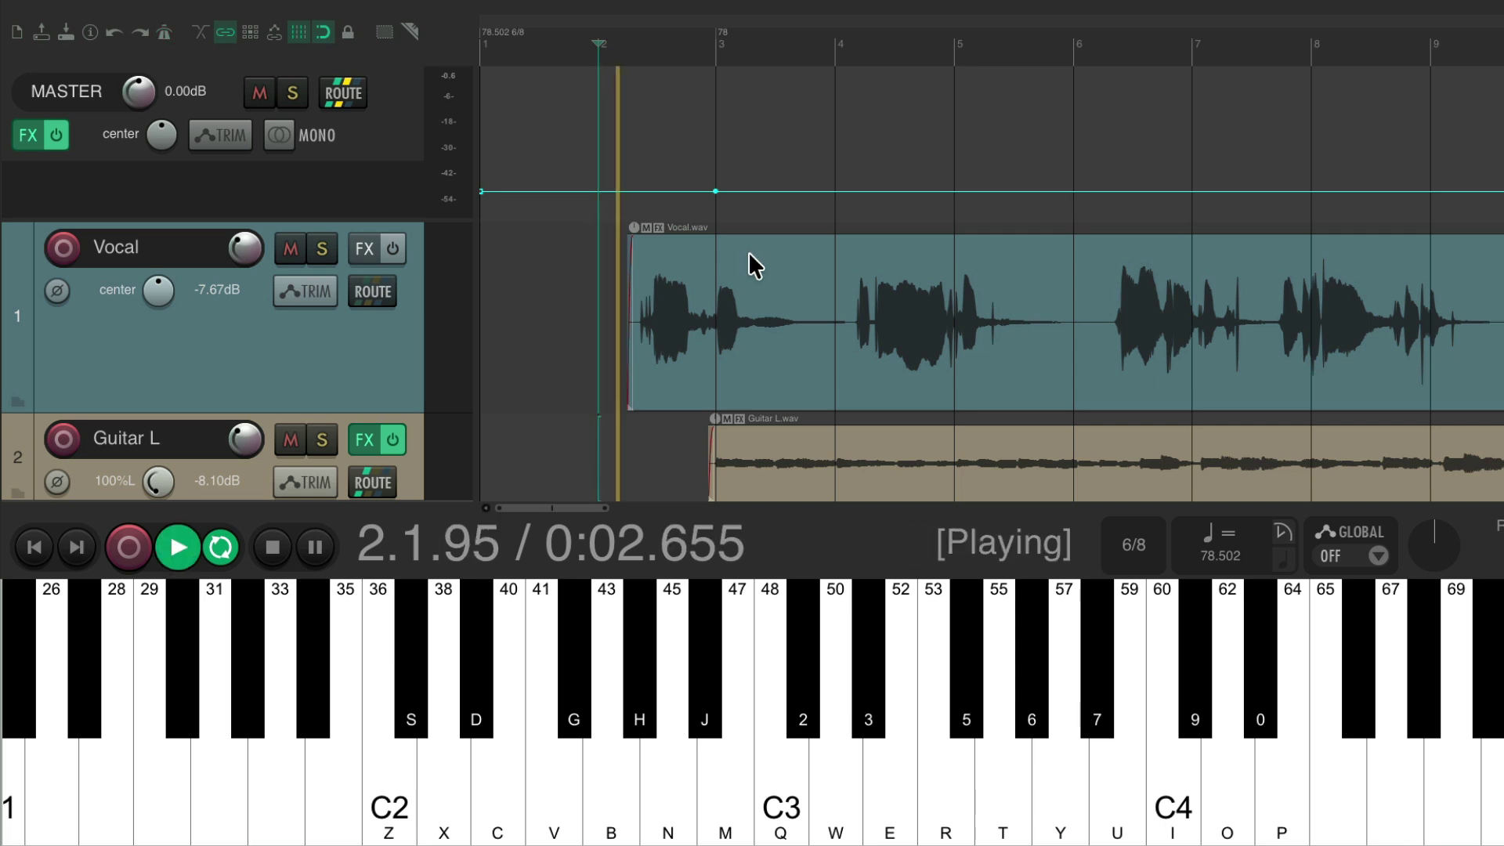
pyautogui.press('t')
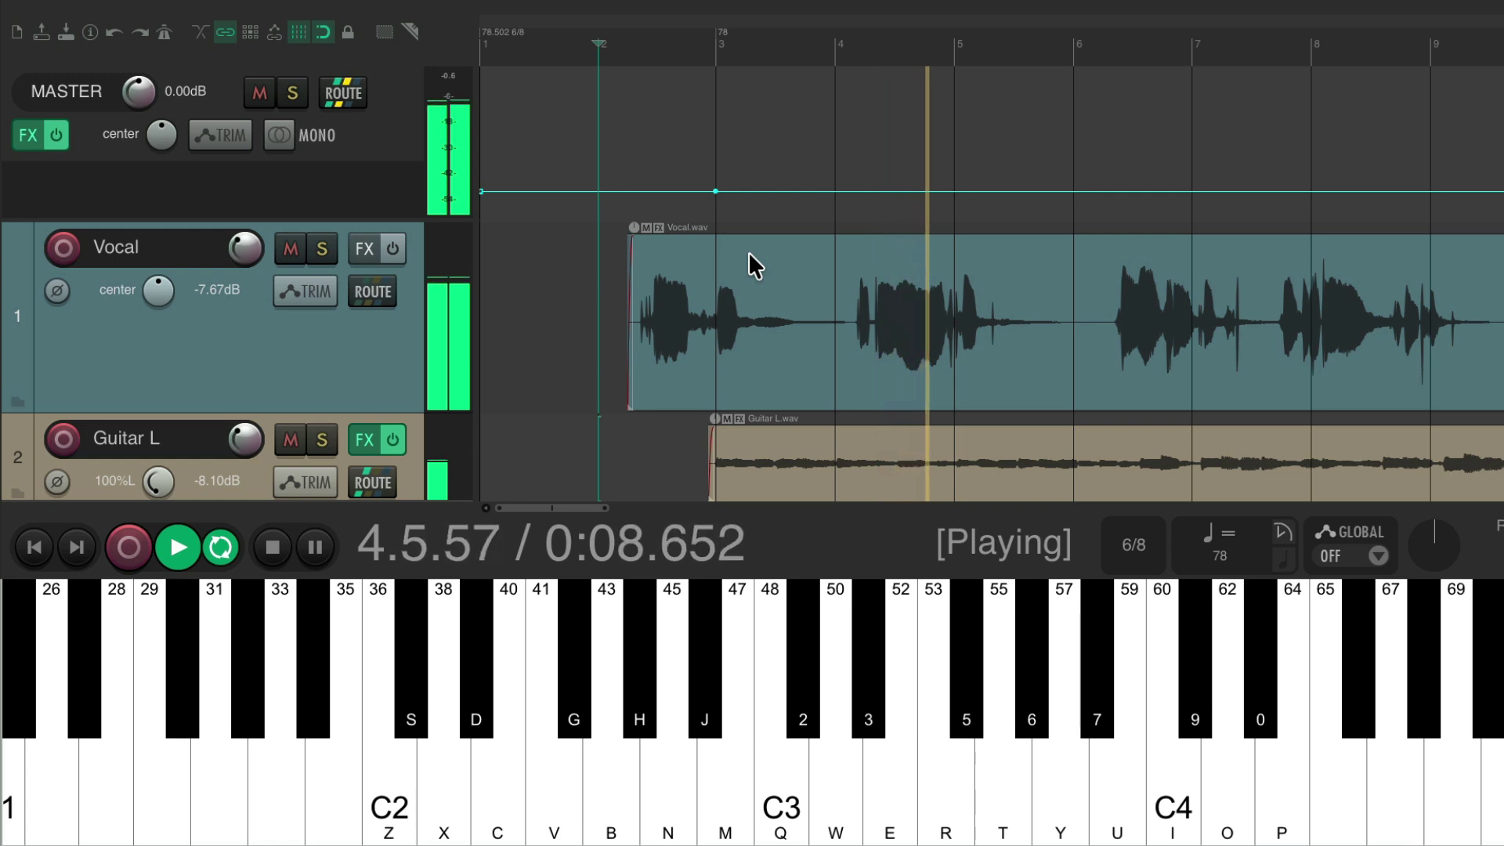
pyautogui.press('t')
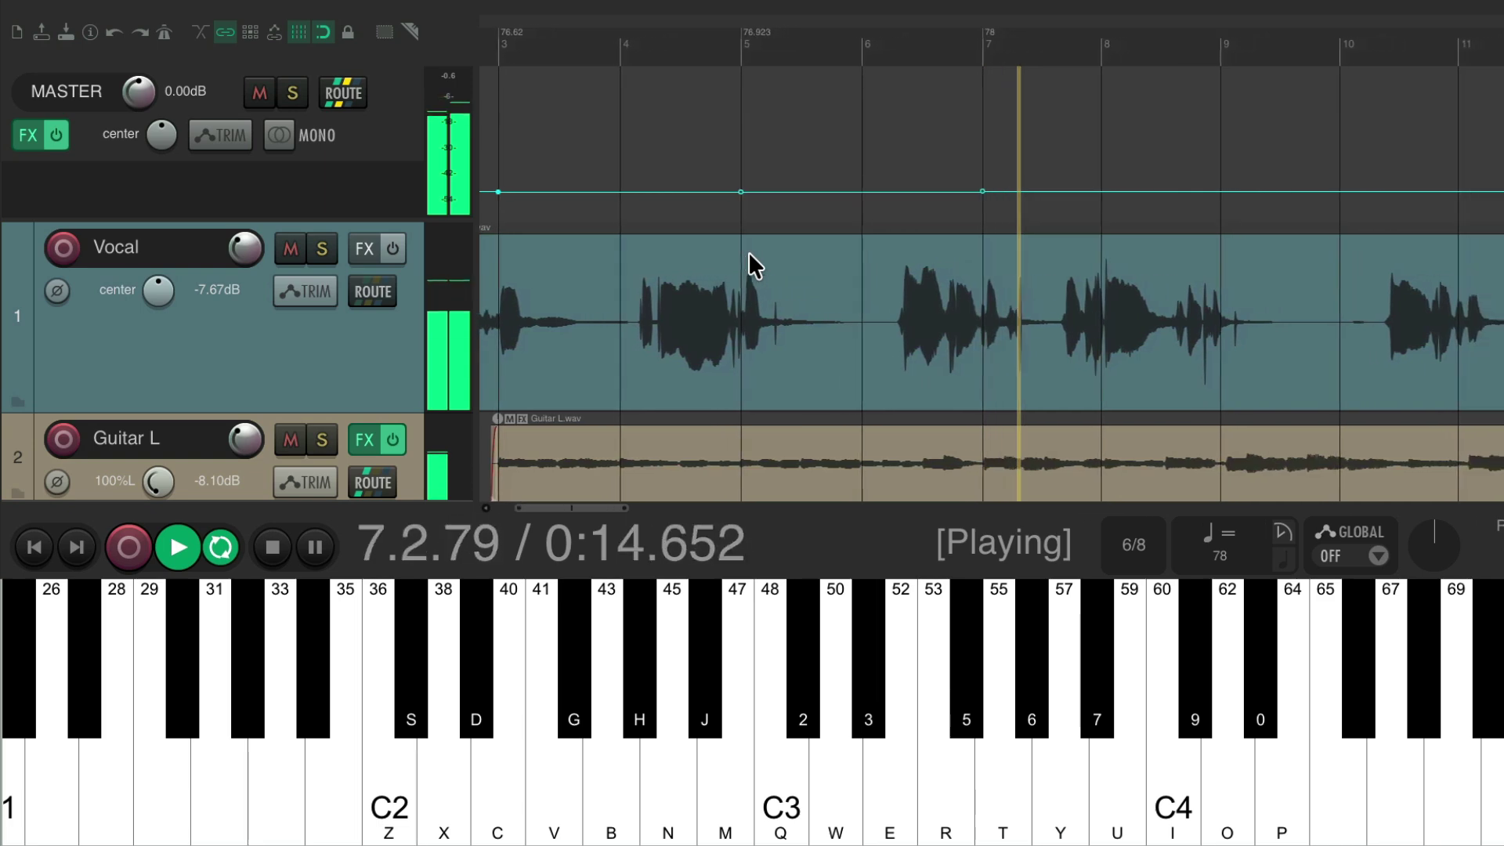
pyautogui.press('t')
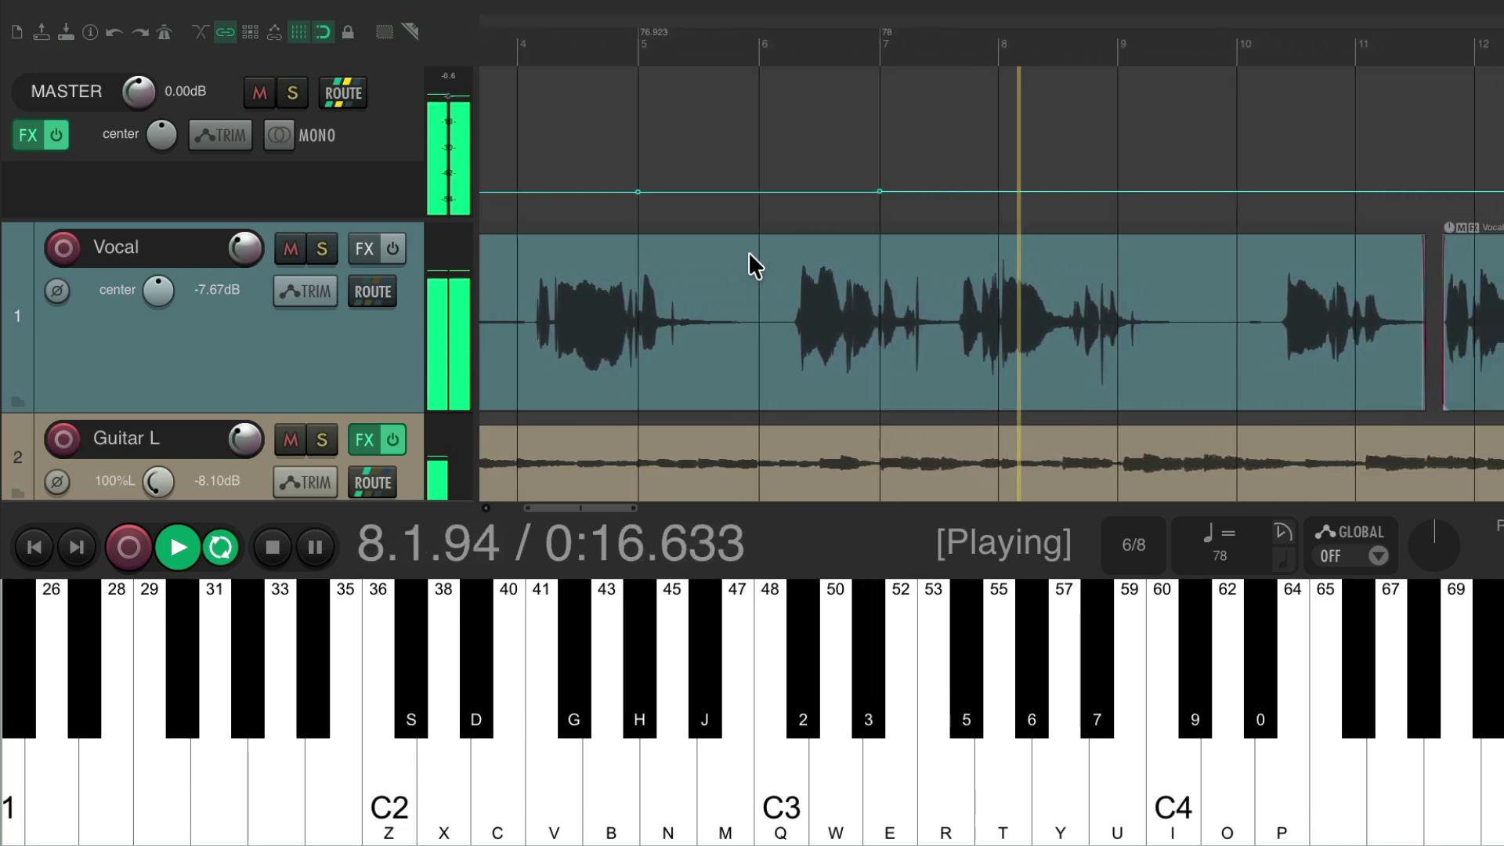
pyautogui.press('t')
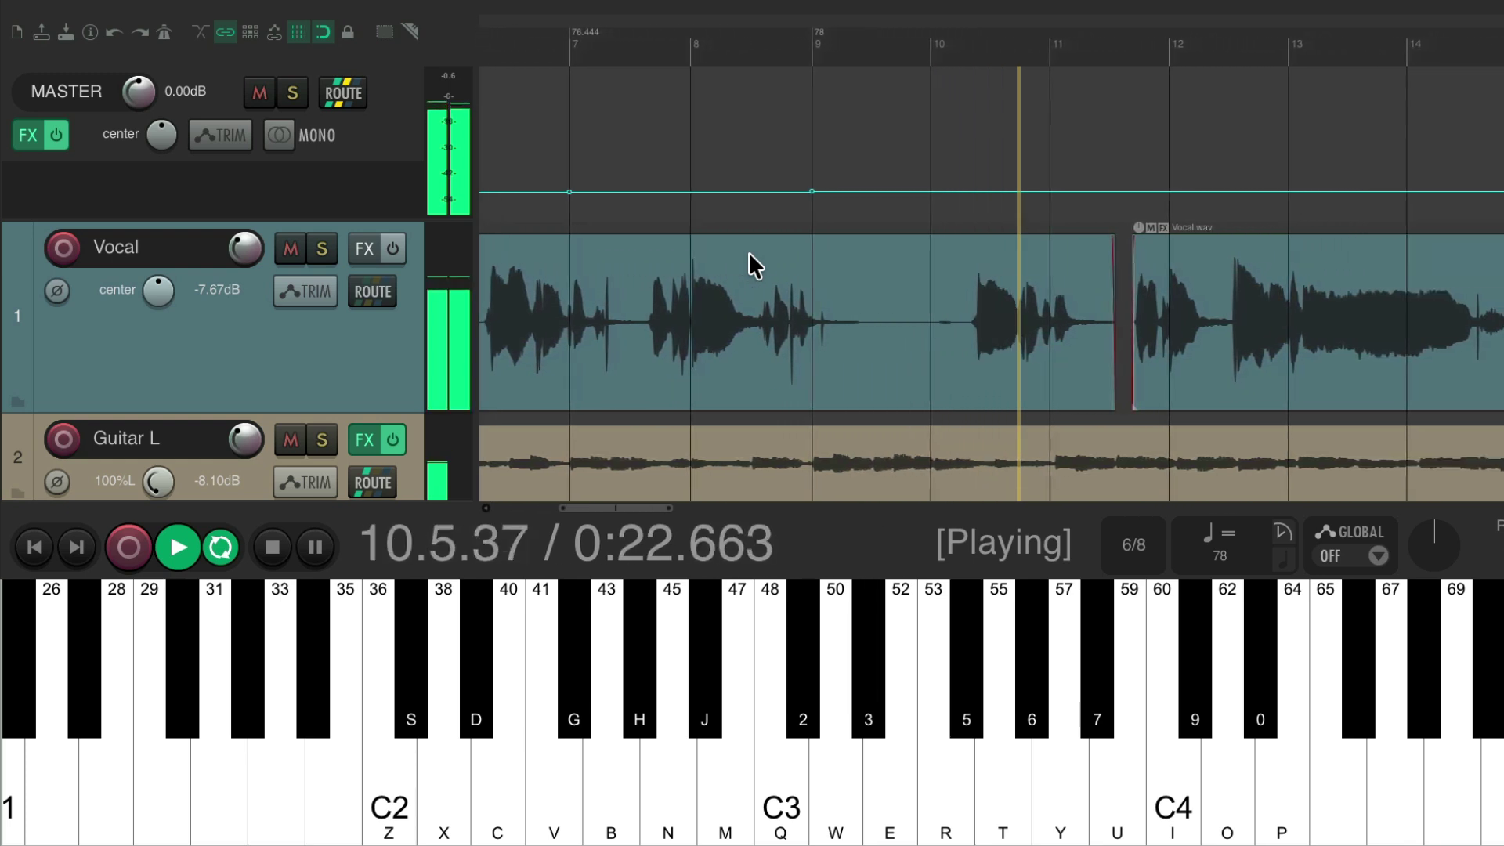
pyautogui.press('t')
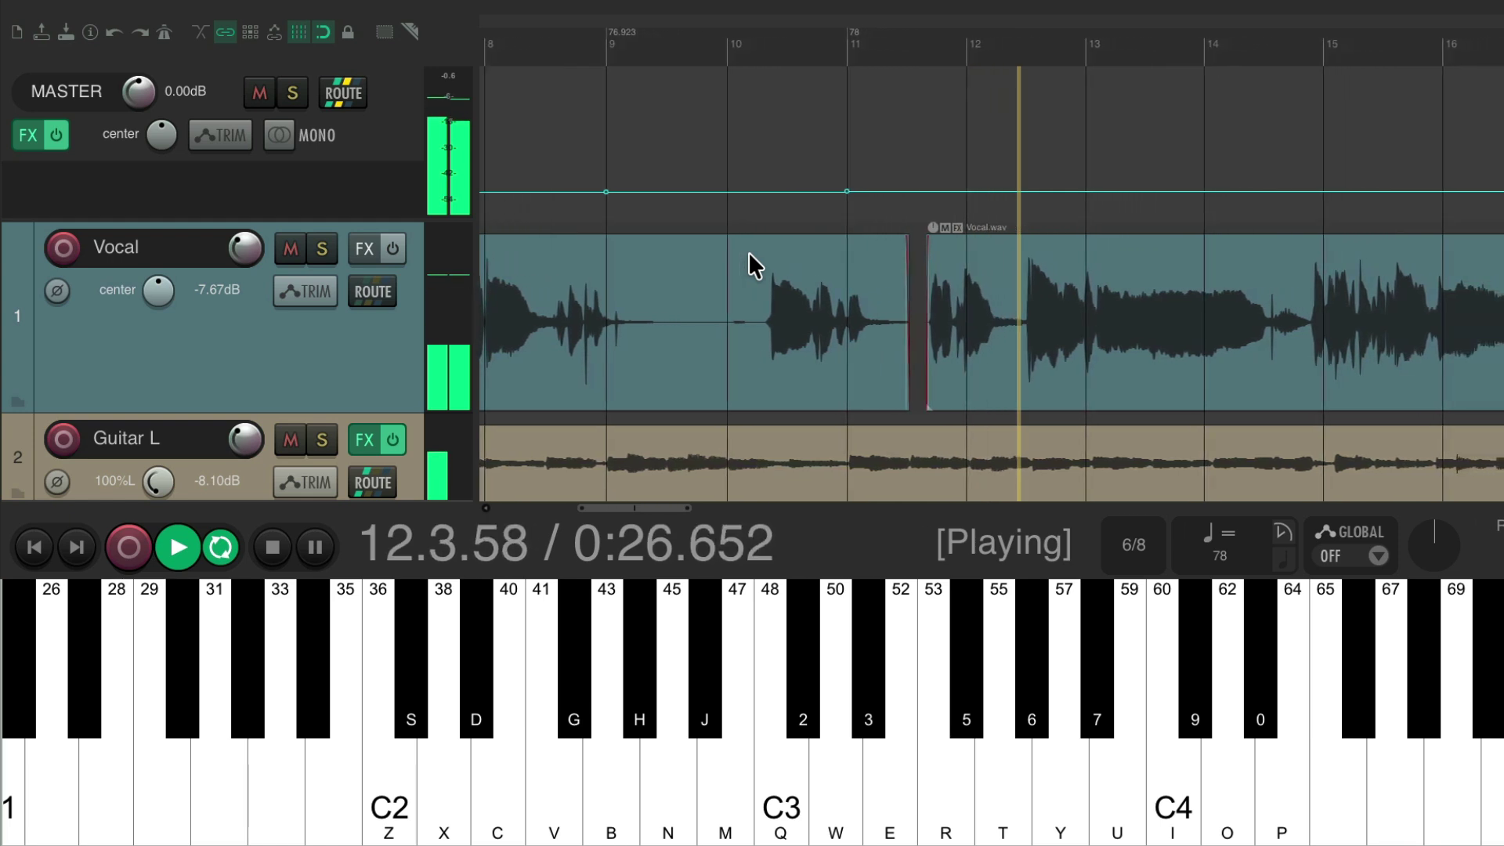
pyautogui.press('t')
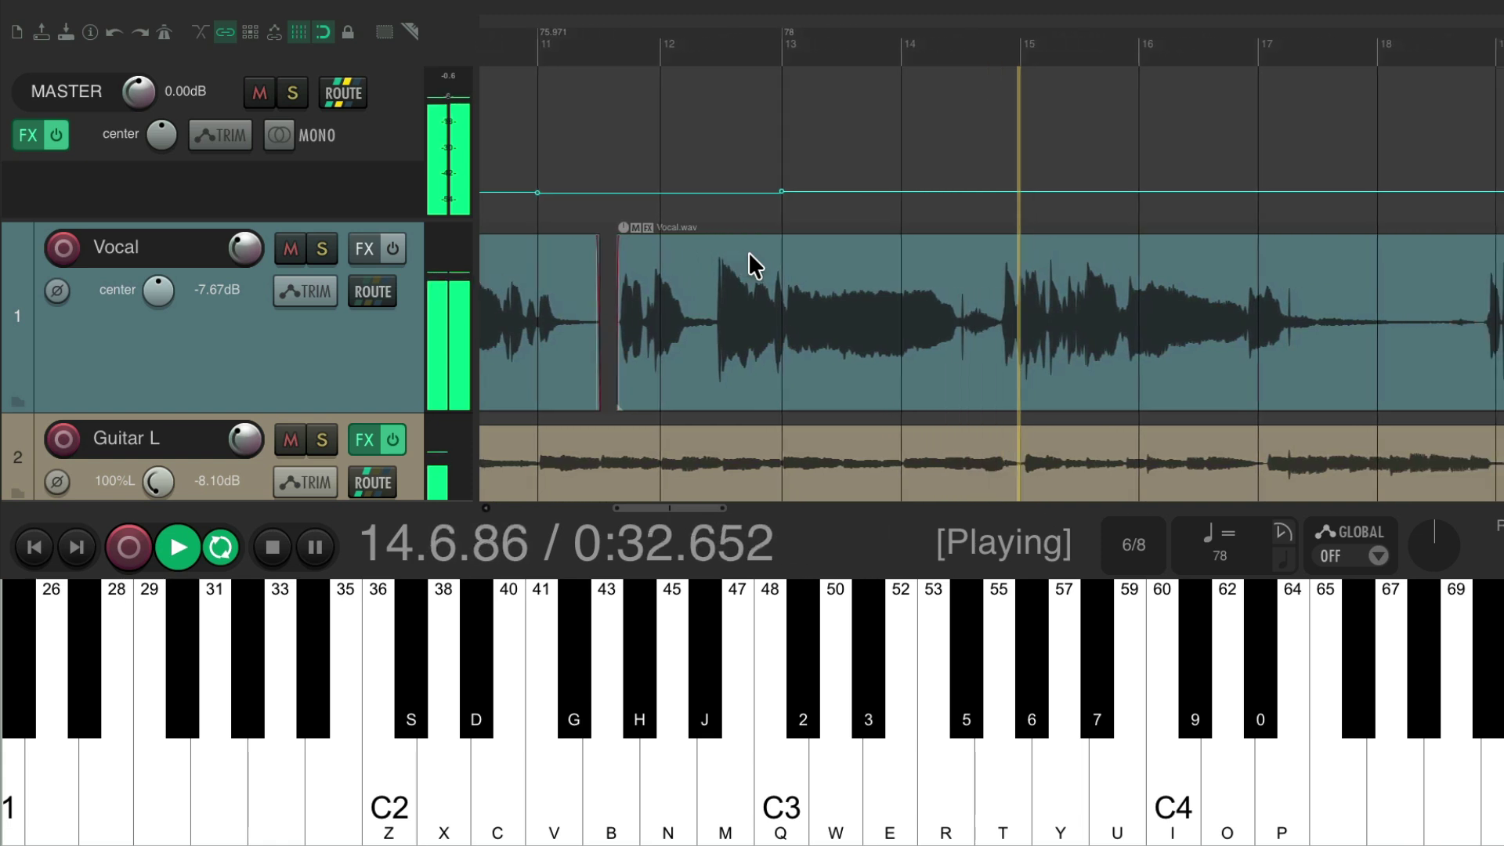
pyautogui.press('t')
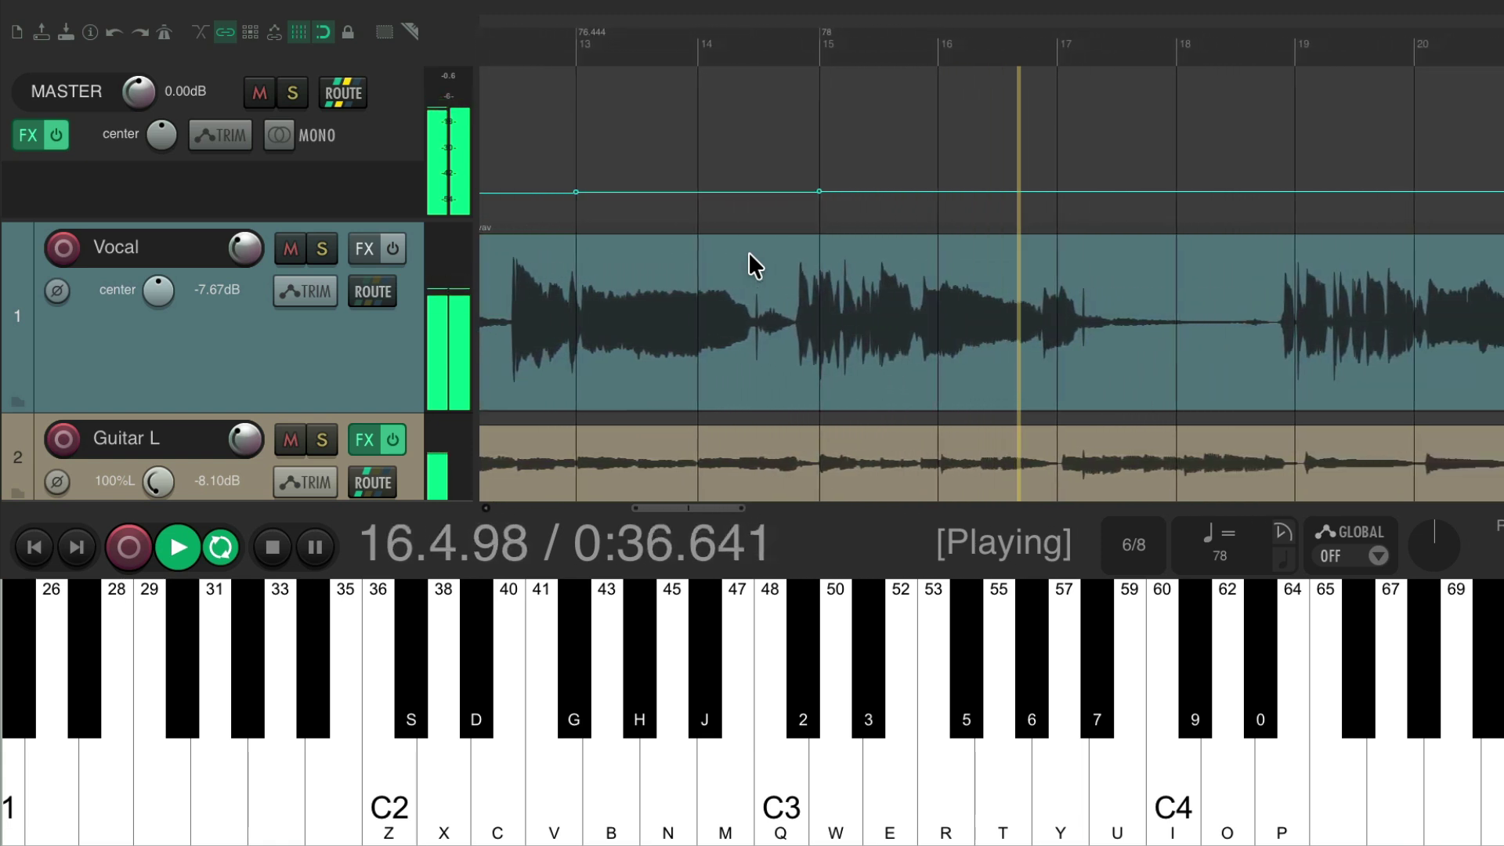
pyautogui.press('t')
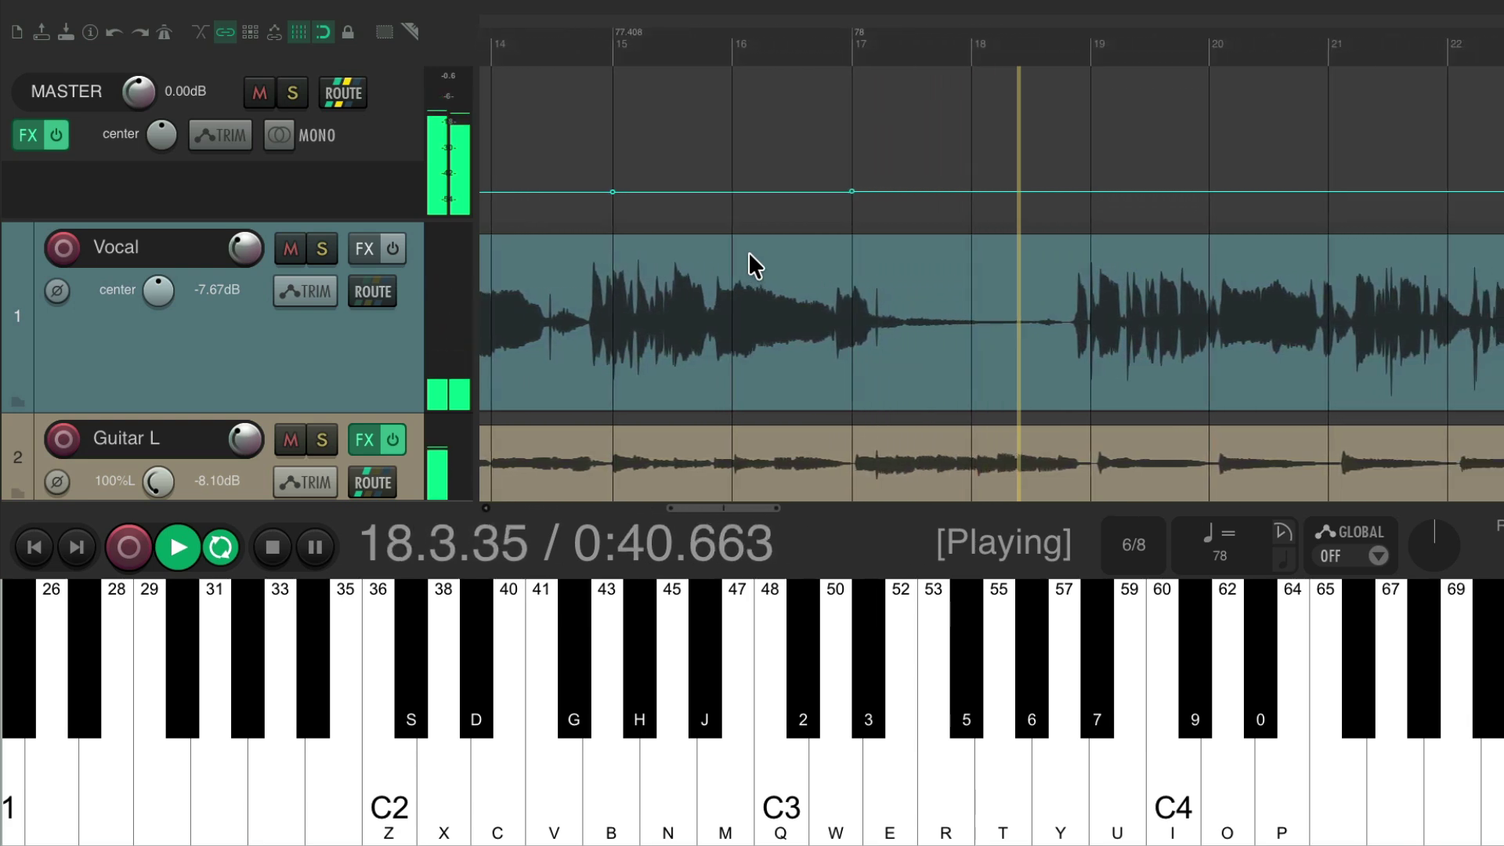
pyautogui.press('t')
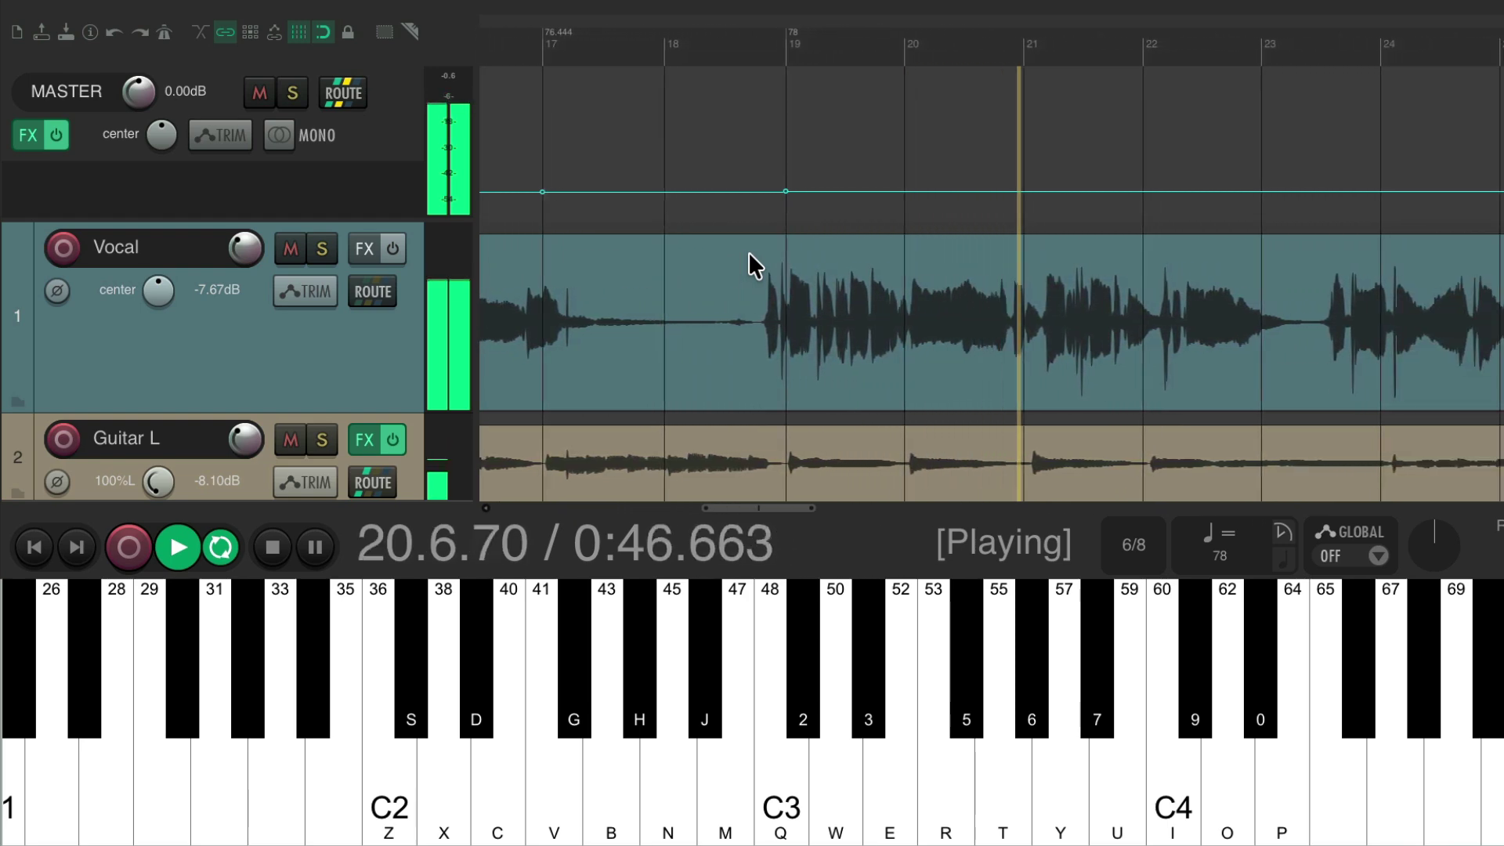
pyautogui.press('t')
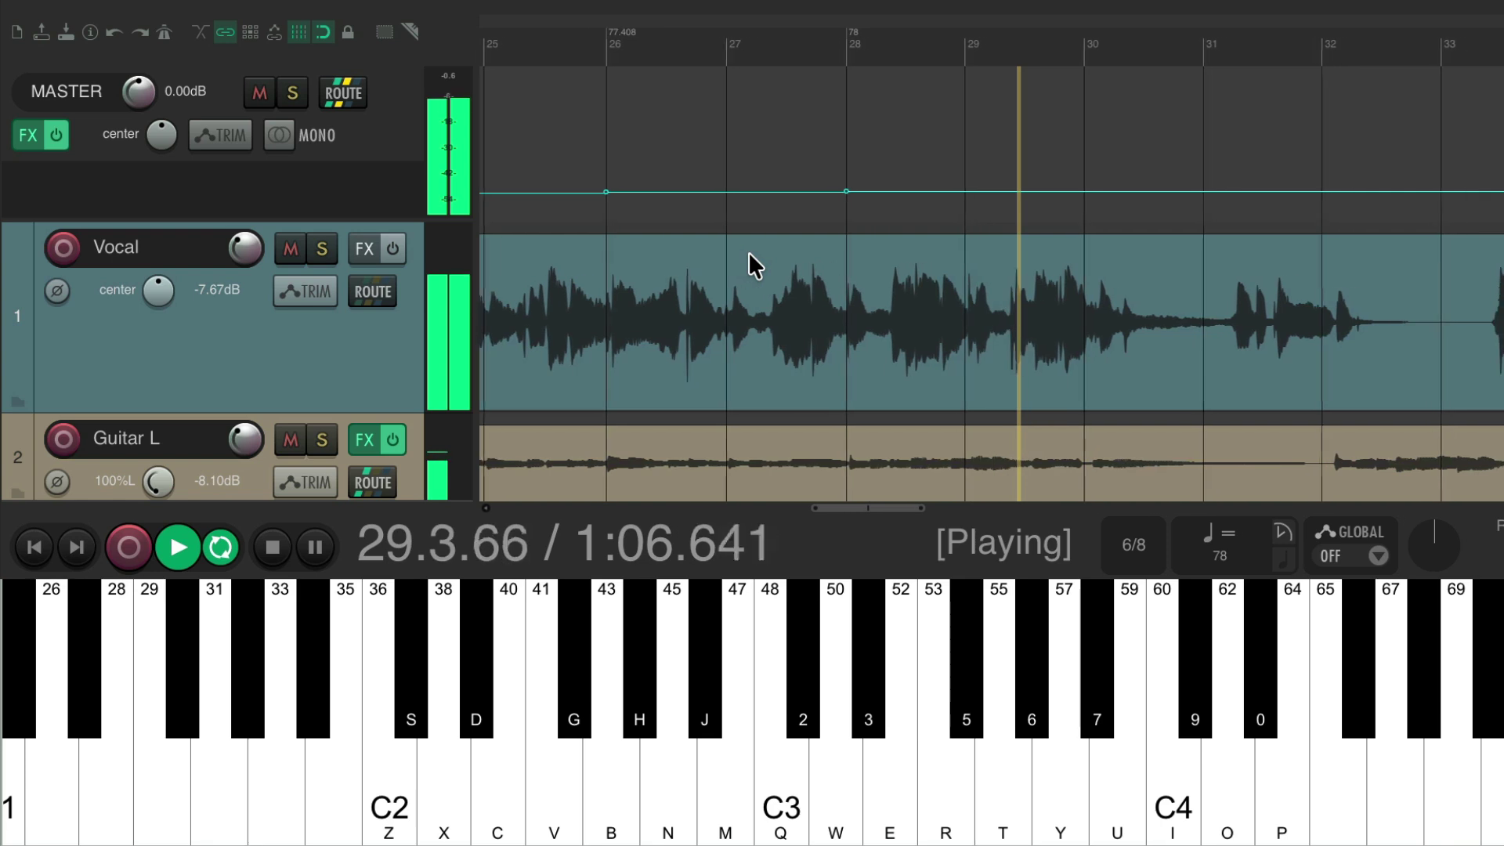
pyautogui.press('t')
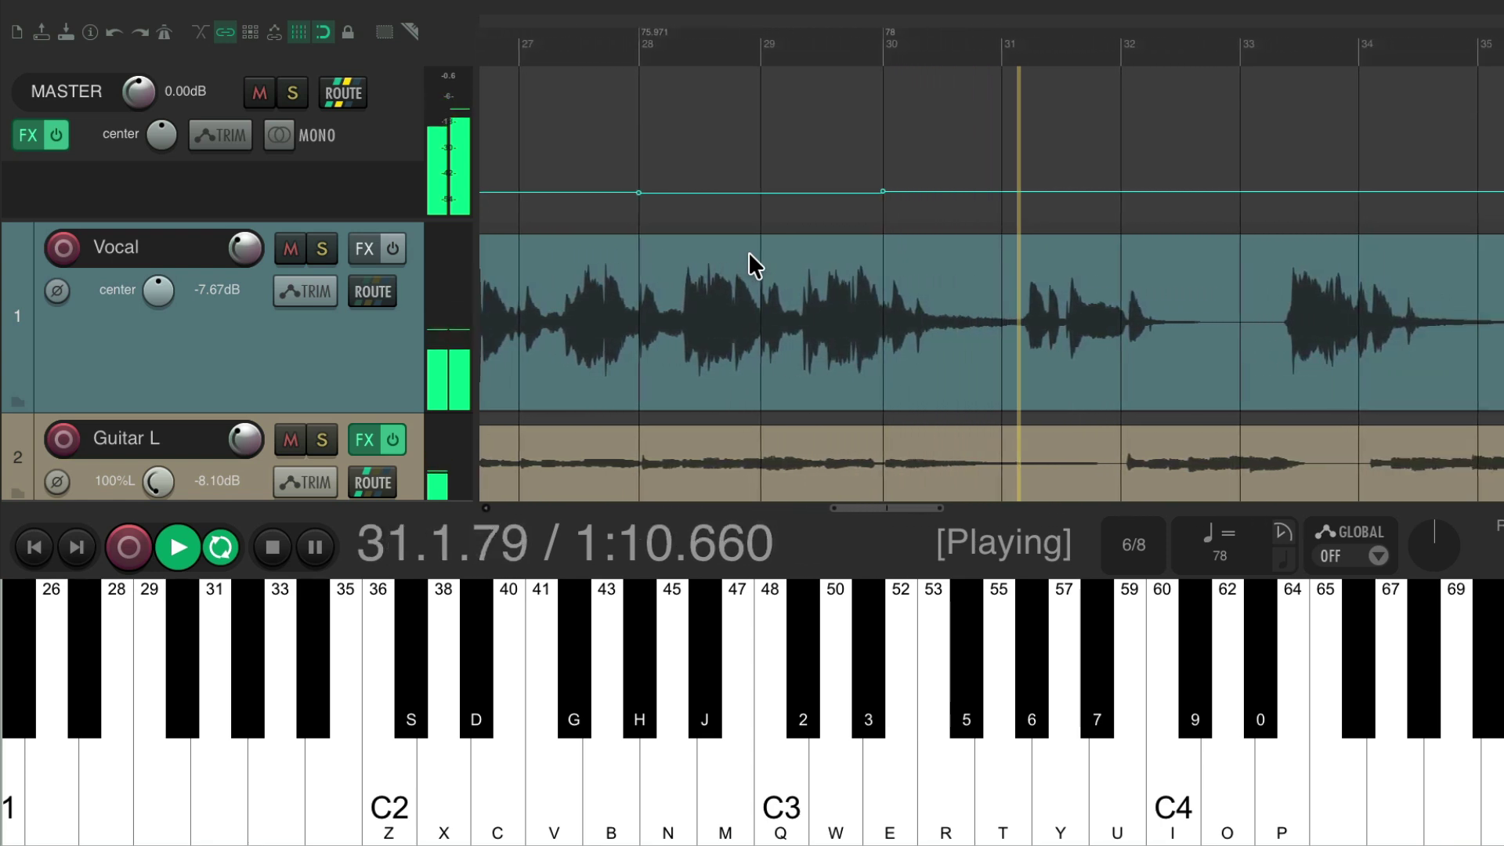
pyautogui.press('t')
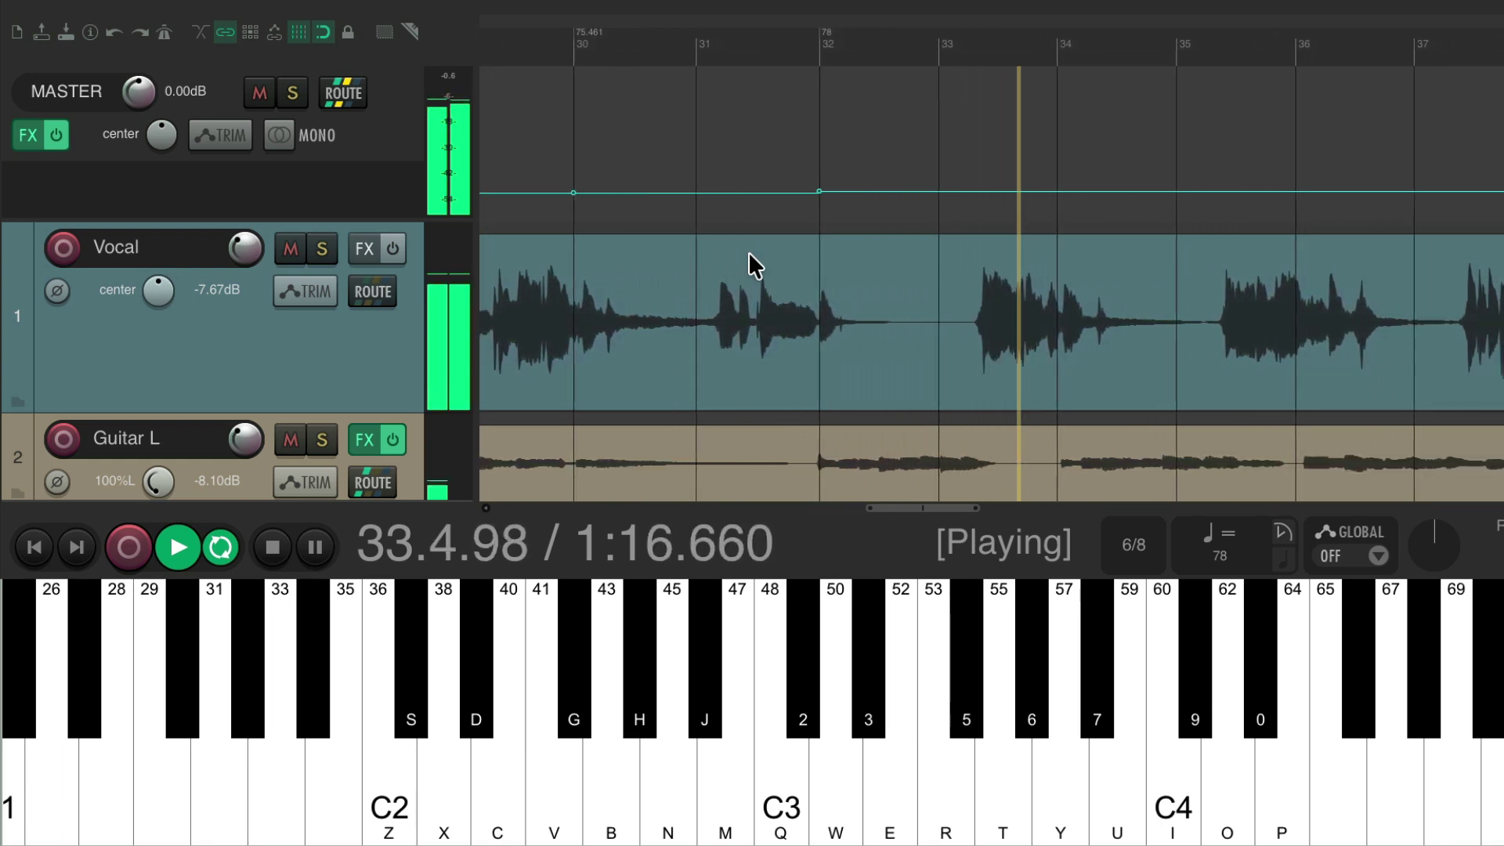
pyautogui.press('t')
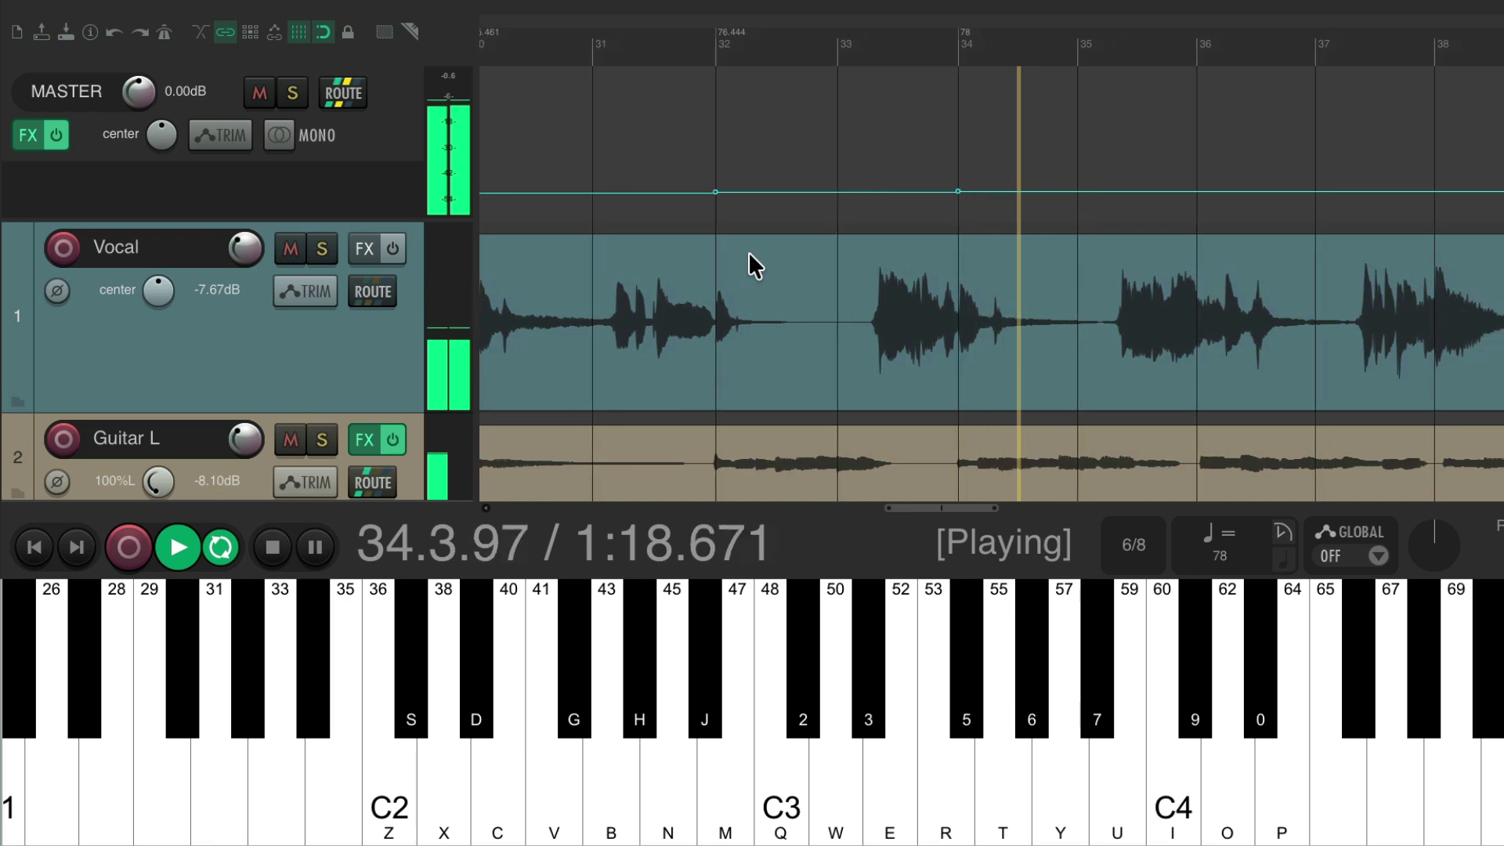
pyautogui.press('space')
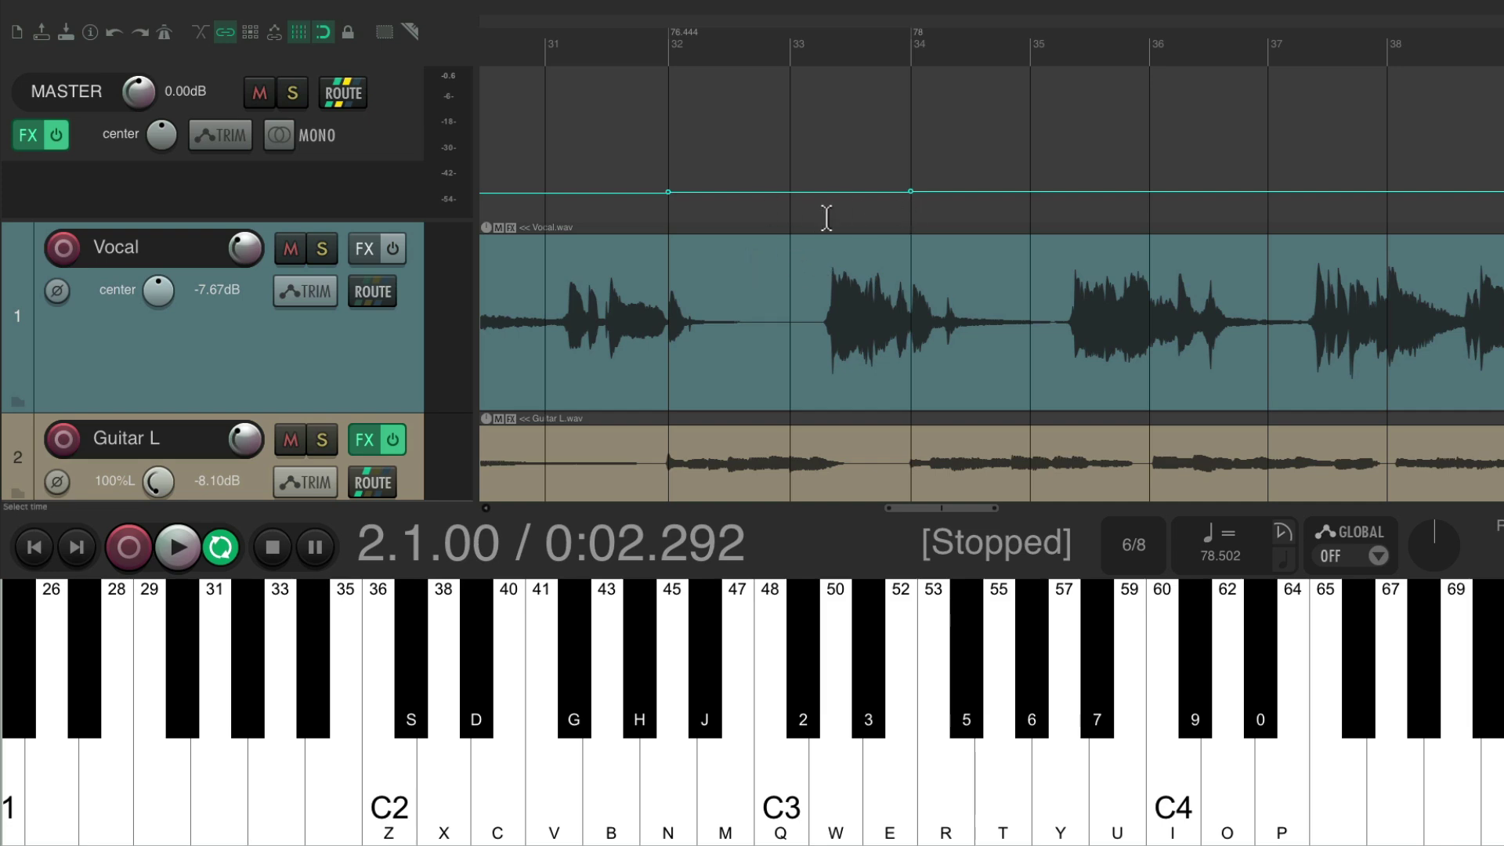
# Step: Insert a new empty track directly below the Vocal track
pyautogui.hscroll(-10, 826, 218)
pyautogui.hscroll(-10, 725, 241)
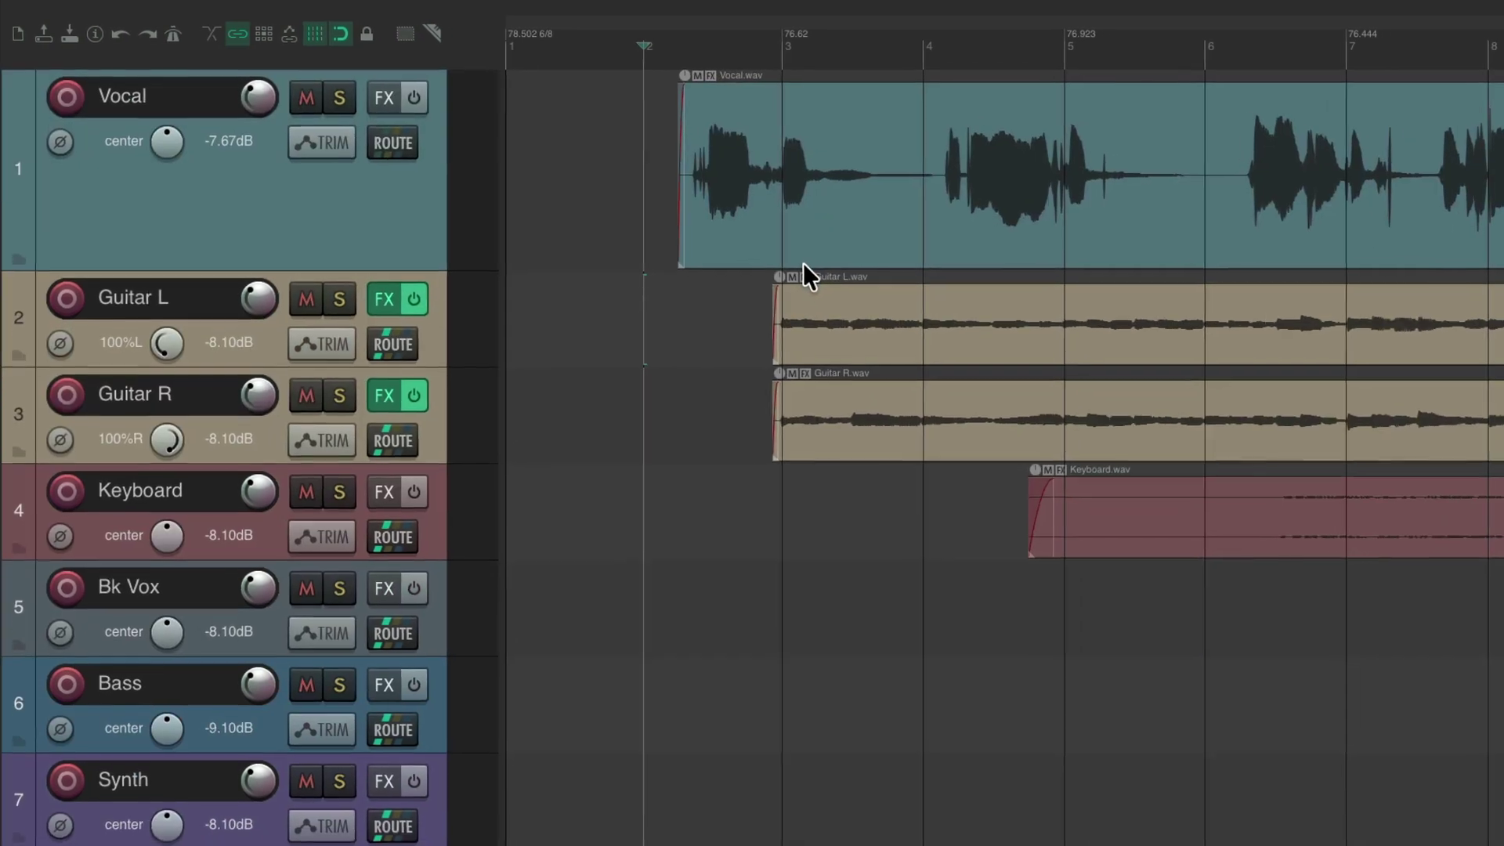
pyautogui.click(408, 236)
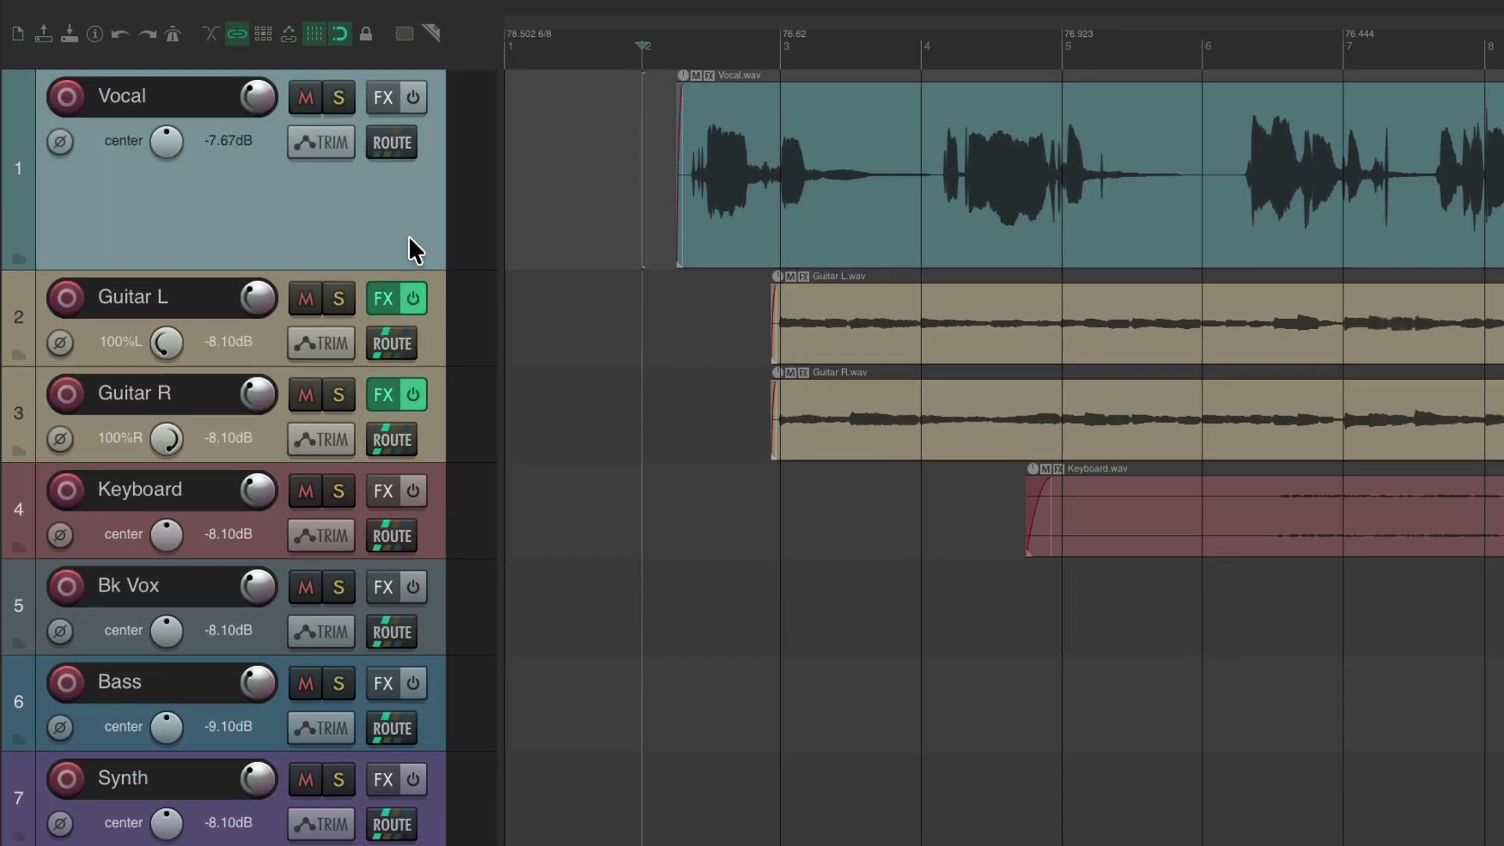
pyautogui.hotkey('ctrl', 't')
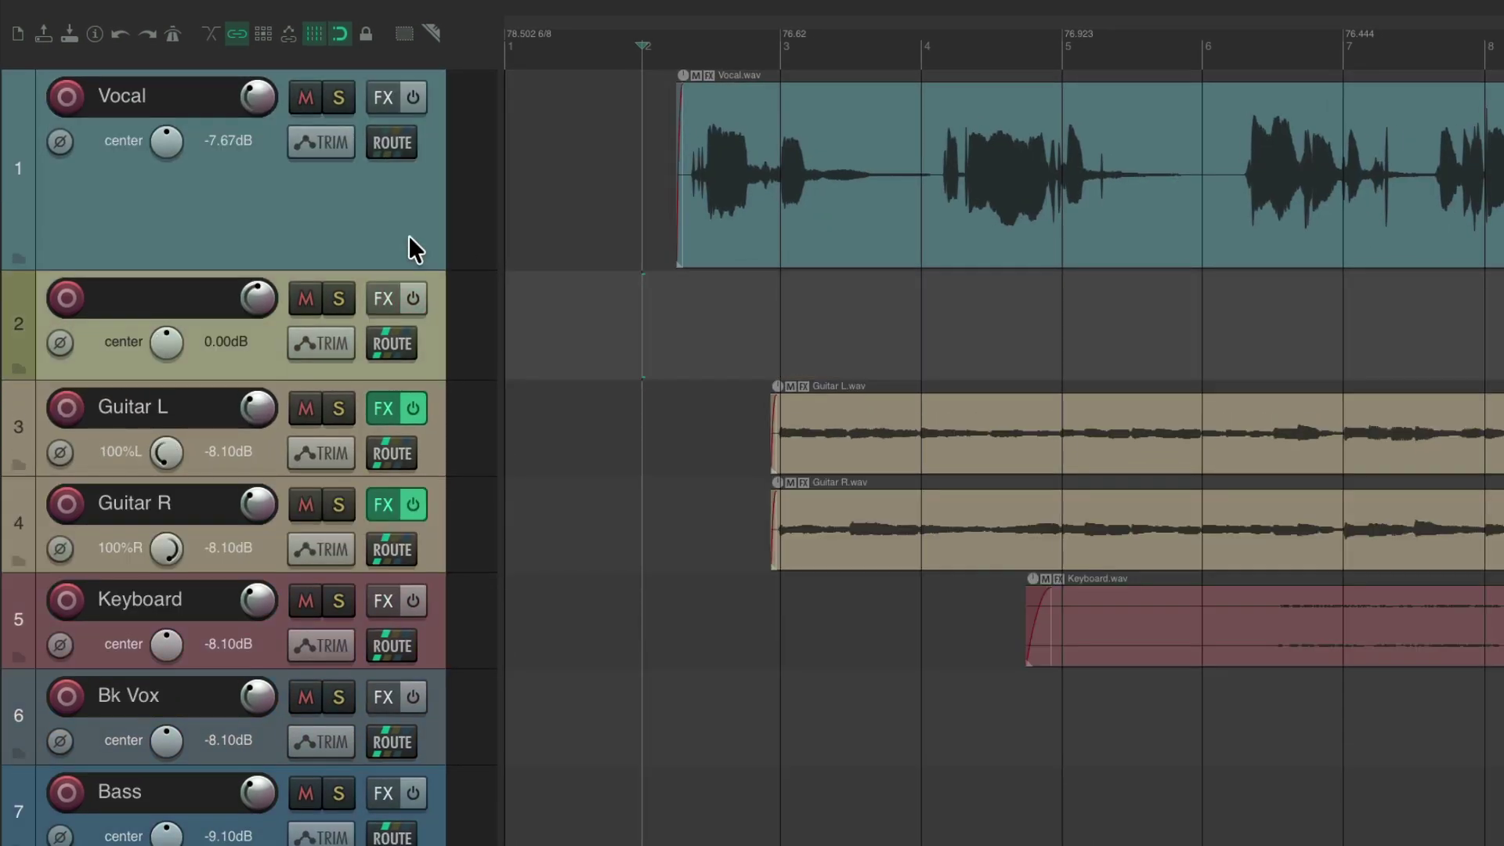
# Step: Import Drums New 1.rx2 from Drum Loops 1 onto the new track at measure 3 as a single loopable item that adjusts to project tempo
pyautogui.hotkey('ctrl', 'alt', 'x')
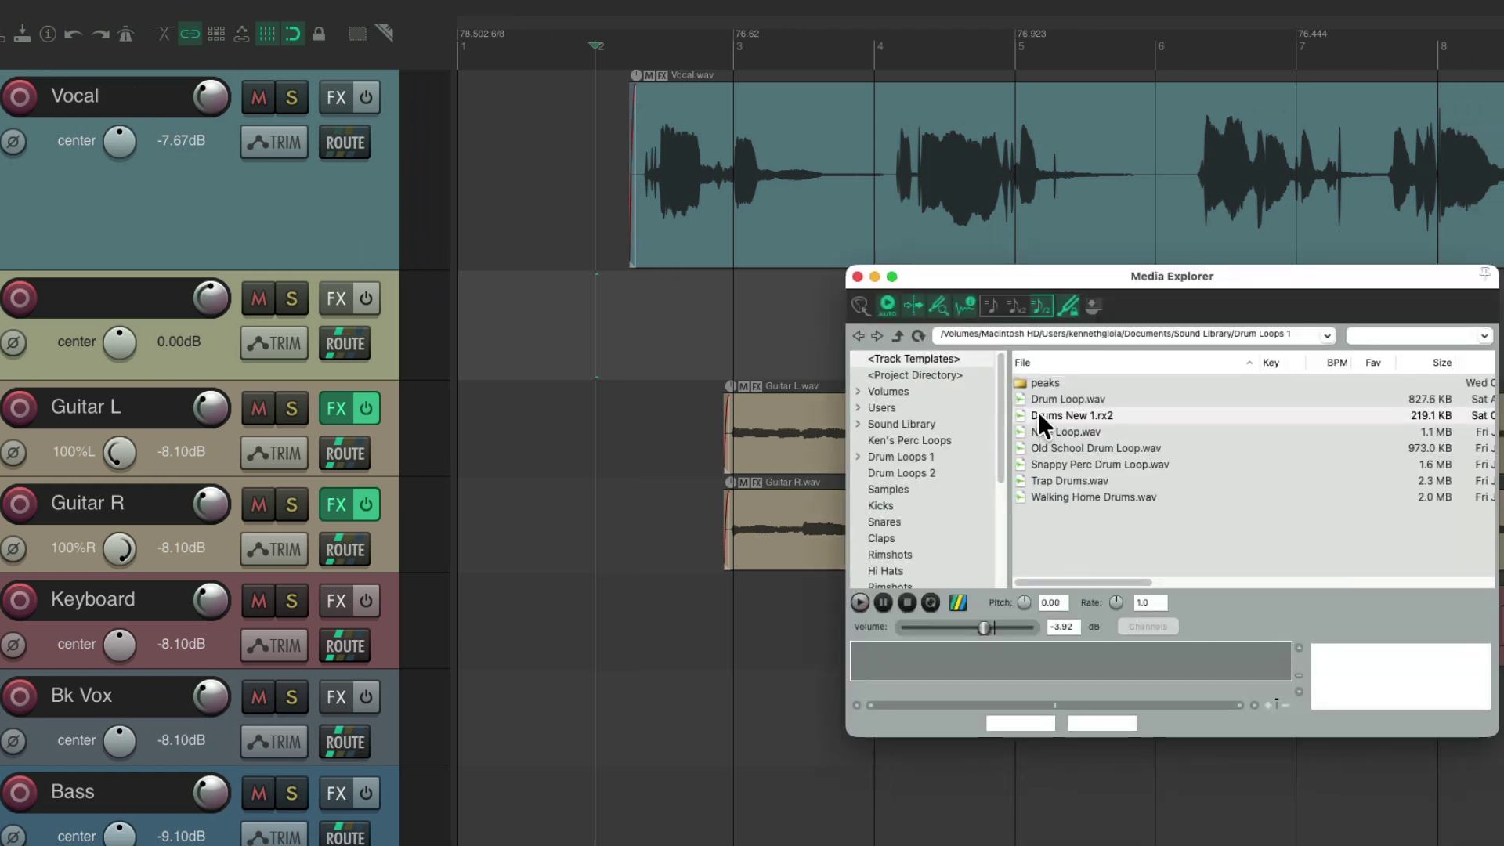
pyautogui.moveTo(1039, 416); pyautogui.dragTo(781, 299)
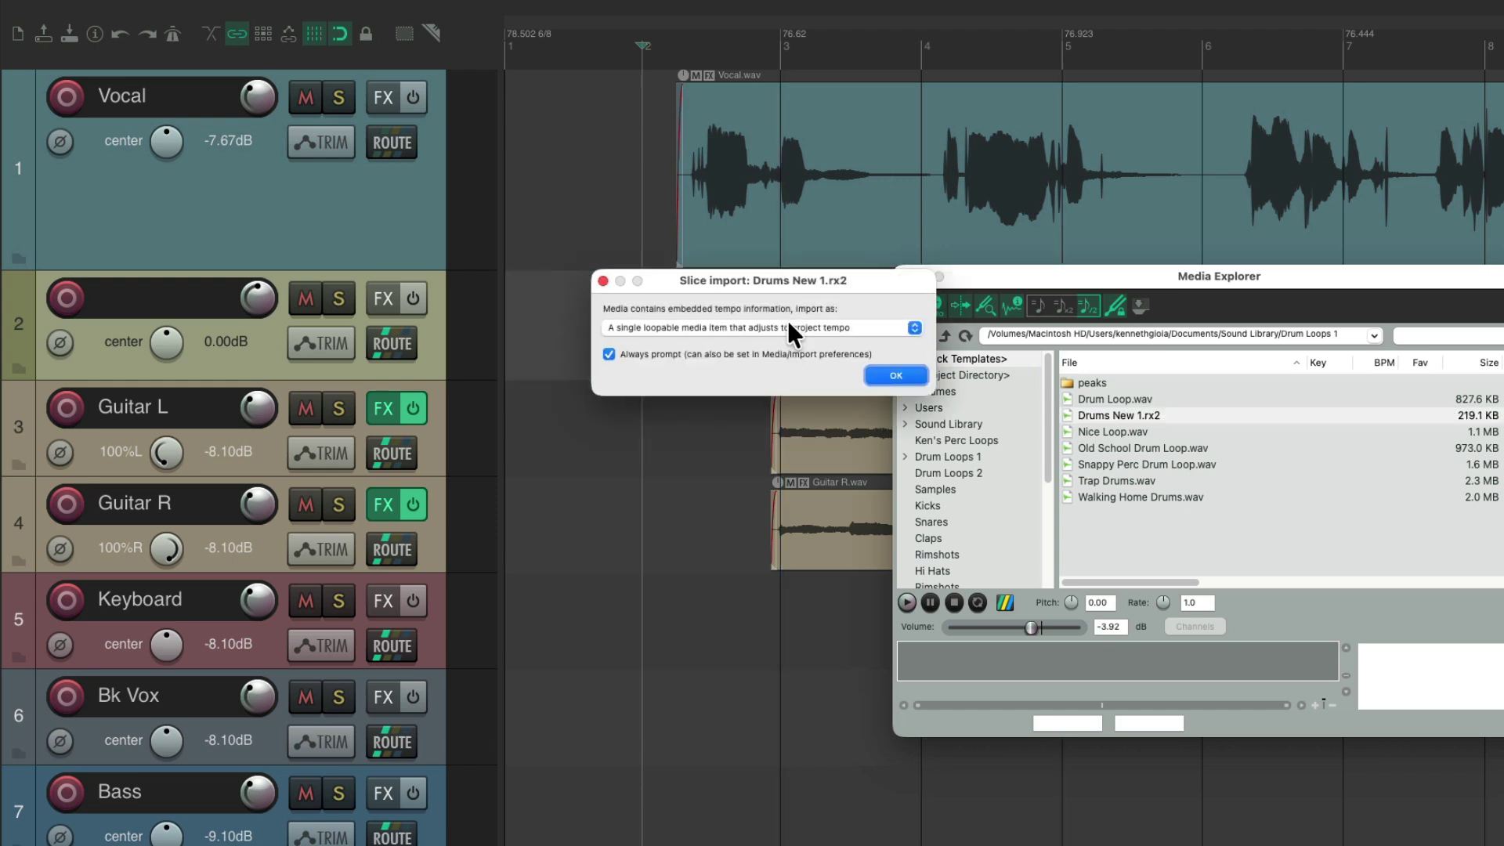
pyautogui.click(877, 376)
pyautogui.click(904, 276)
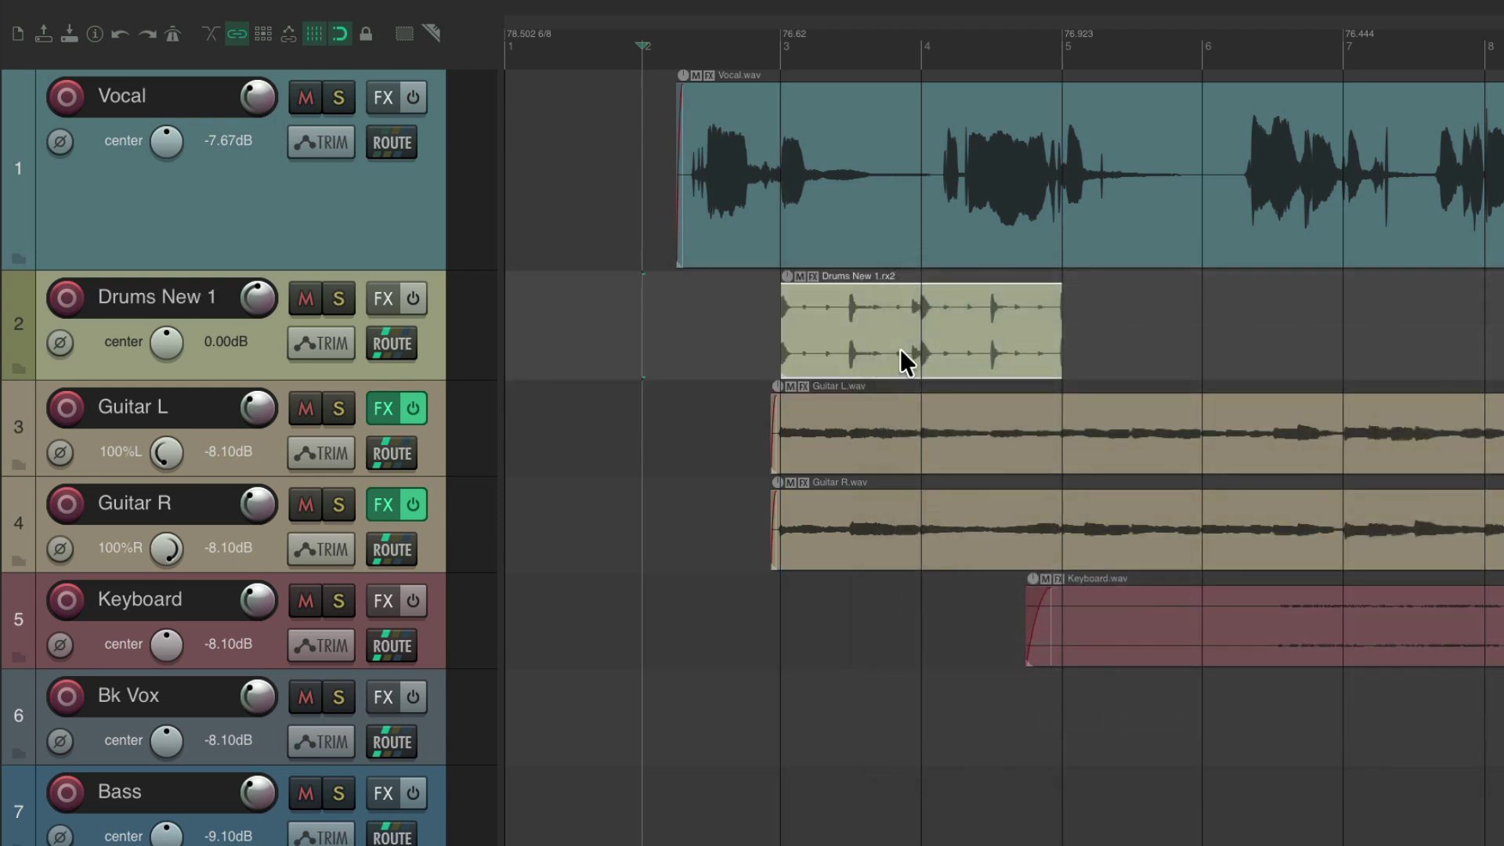
# Step: Duplicate the two-measure drum loop item several times end to end, starting from the copy at measure 3
pyautogui.hscroll(3, 858, 346)
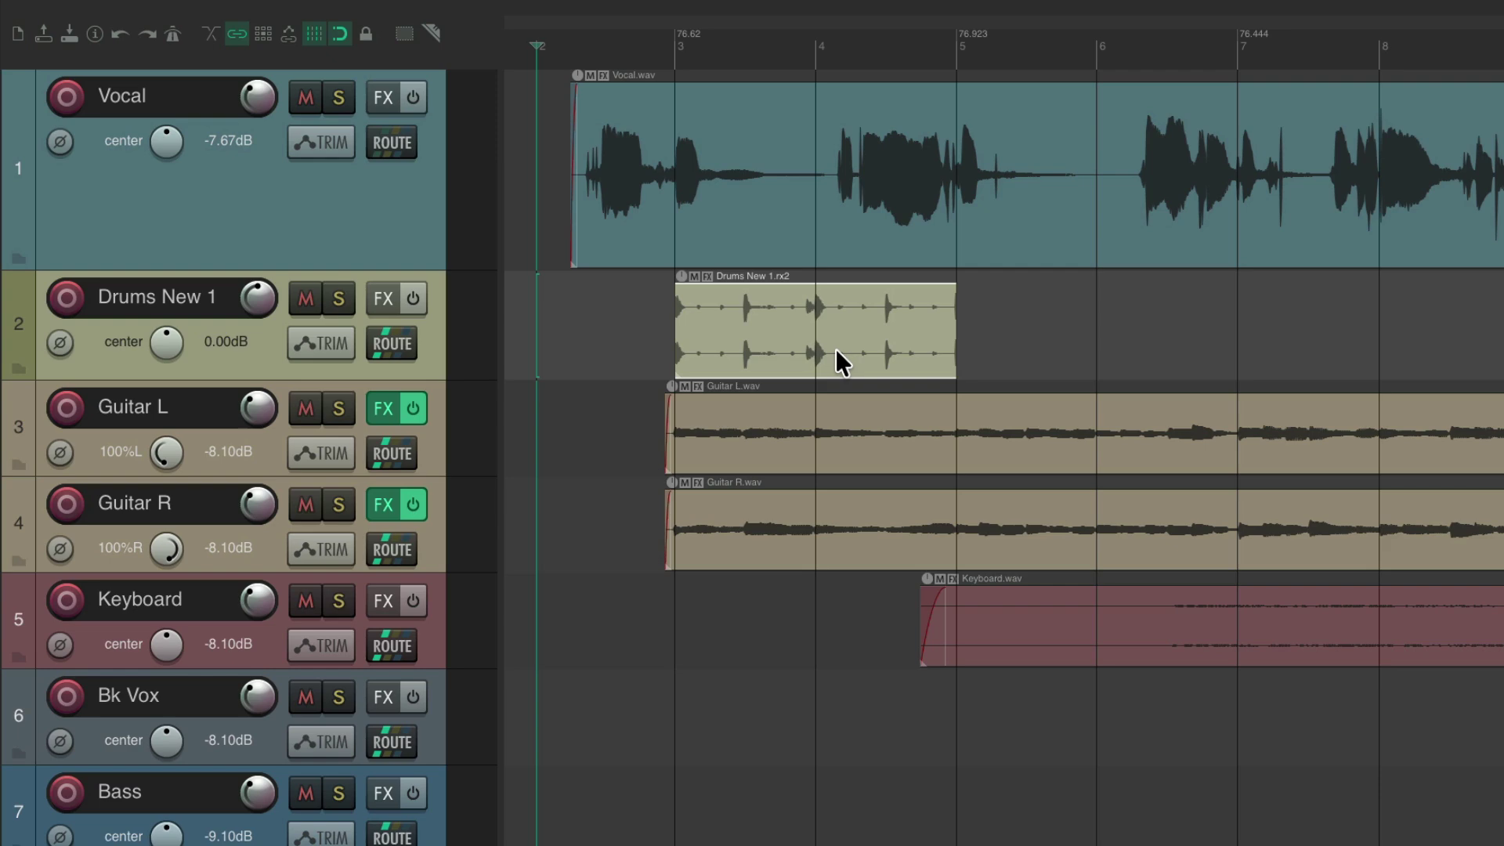
pyautogui.scroll(-4, 816, 340)
pyautogui.hotkey('ctrl', 'd')
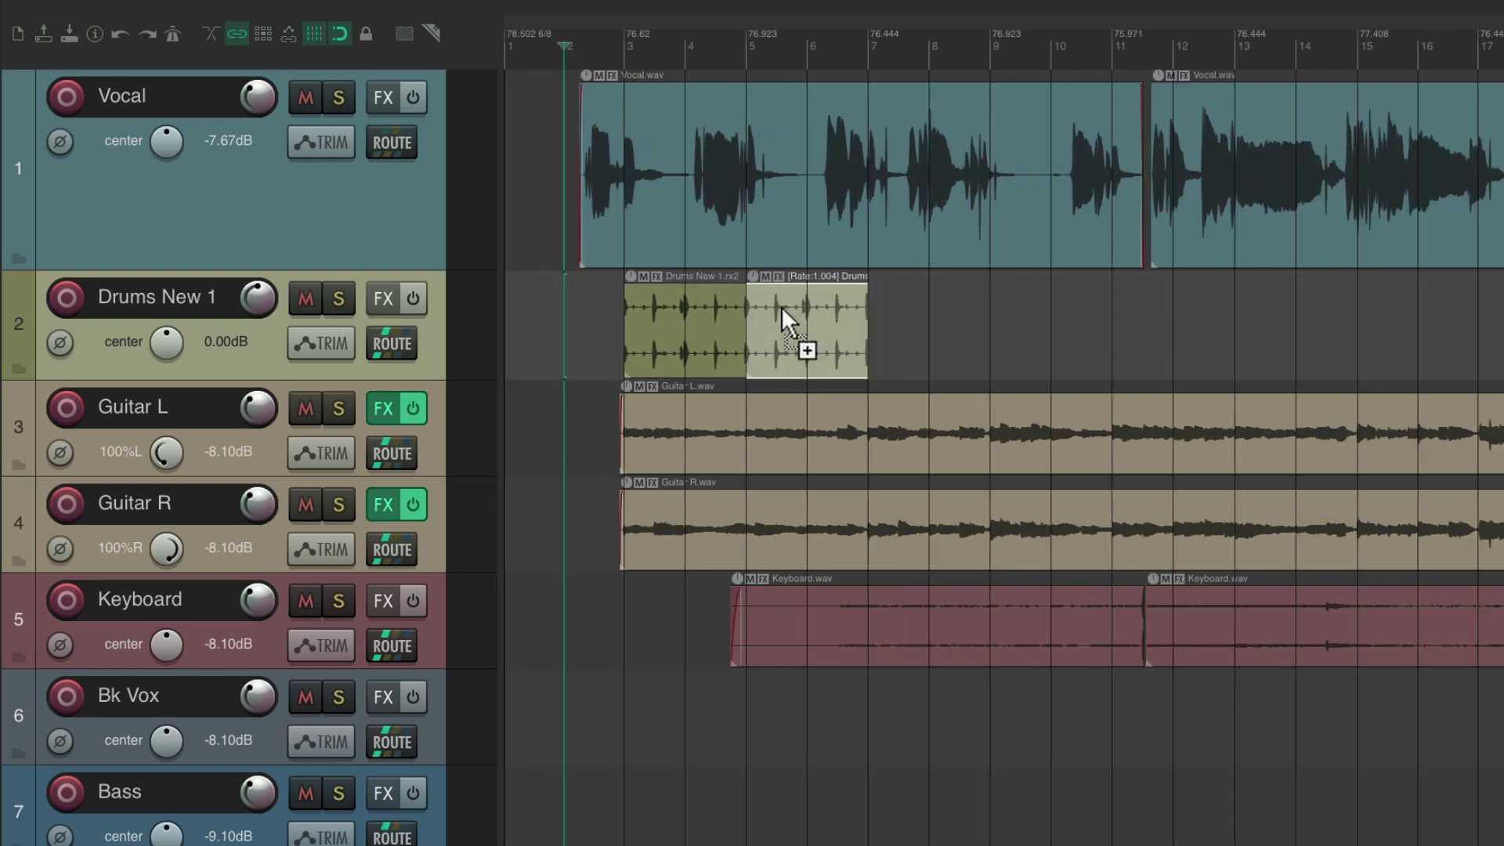
pyautogui.hotkey('ctrl', 'd')
pyautogui.hotkey('ctrl', 'd')
# Step: Select the drum loop copies as a group and duplicate them to fill the drum track up to about measure 42
pyautogui.keyDown('shift'); pyautogui.click(660, 305); pyautogui.keyUp('shift')
pyautogui.scroll(-3, 644, 307)
pyautogui.moveTo(645, 307); pyautogui.dragTo(1208, 329)
pyautogui.hscroll(5, 998, 346)
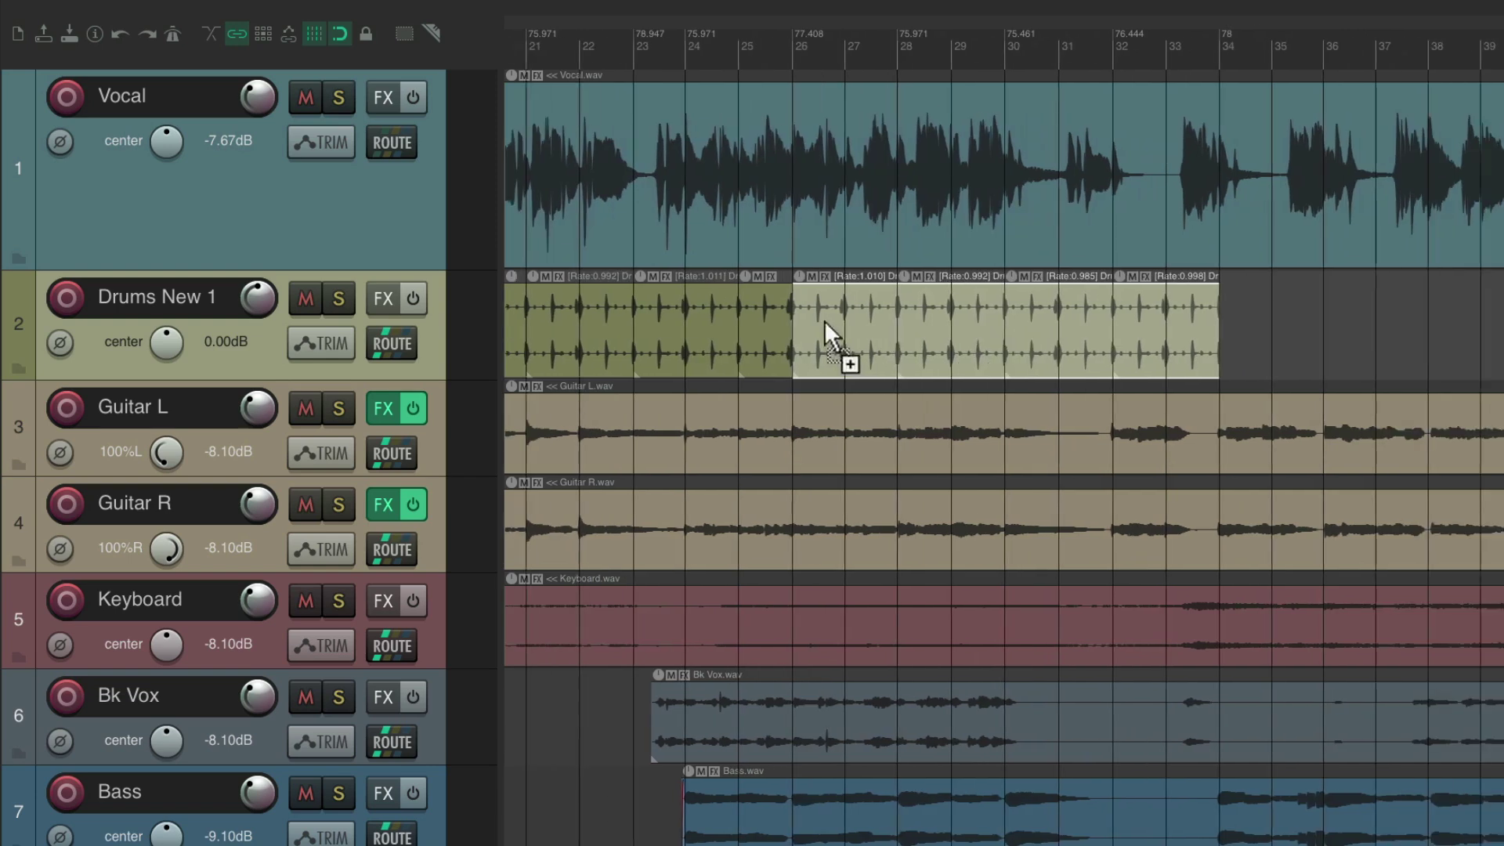
pyautogui.hotkey('ctrl', 'd')
pyautogui.hscroll(-6, 970, 343)
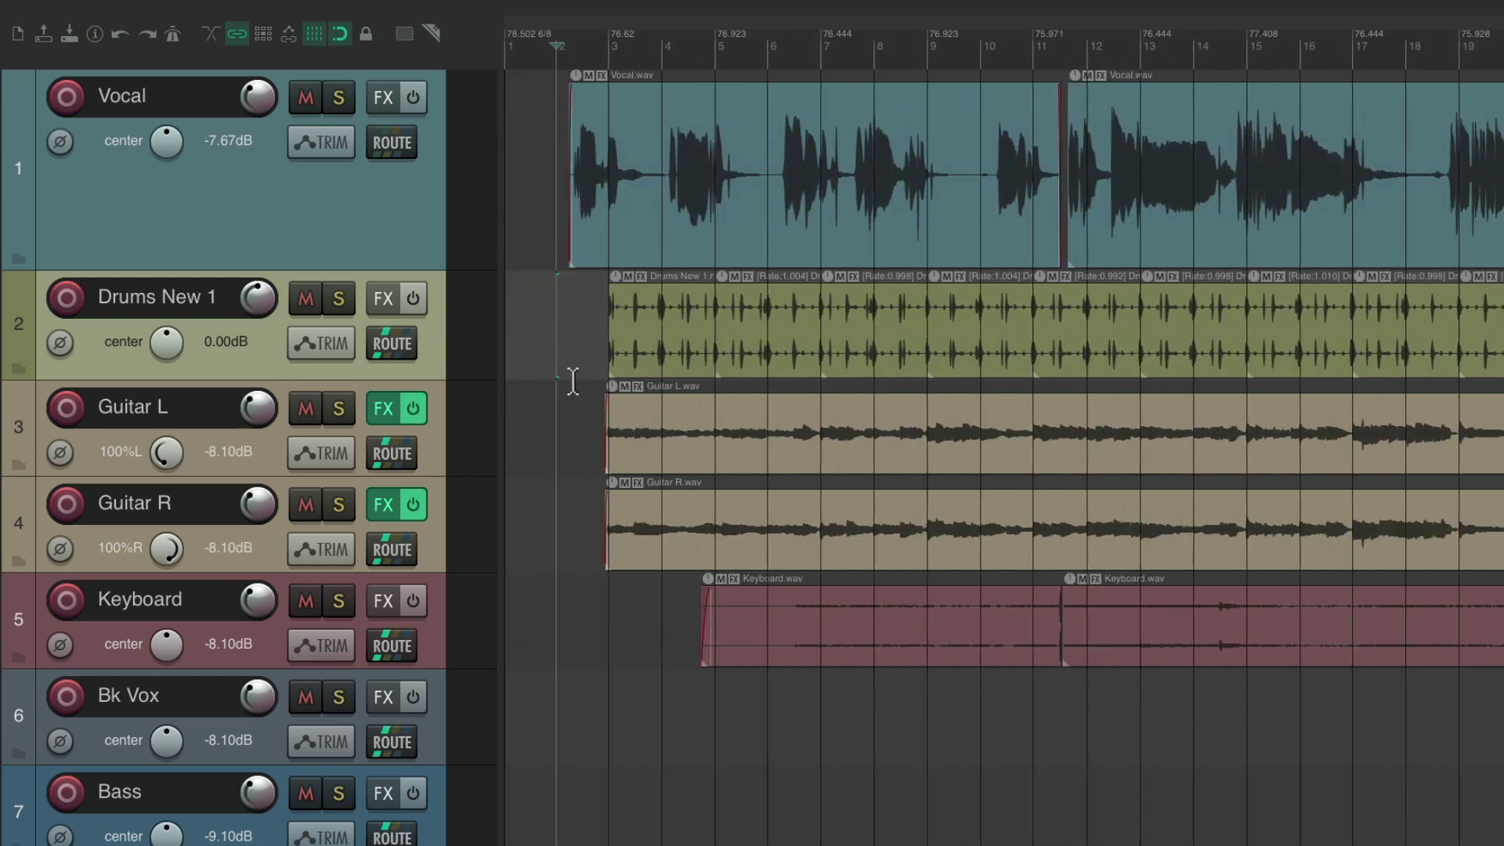
# Step: Play the song from measure 2 to about measure 16 while lowering the Drums New 1 track volume to -4.62 dB
pyautogui.scroll(4, 601, 372)
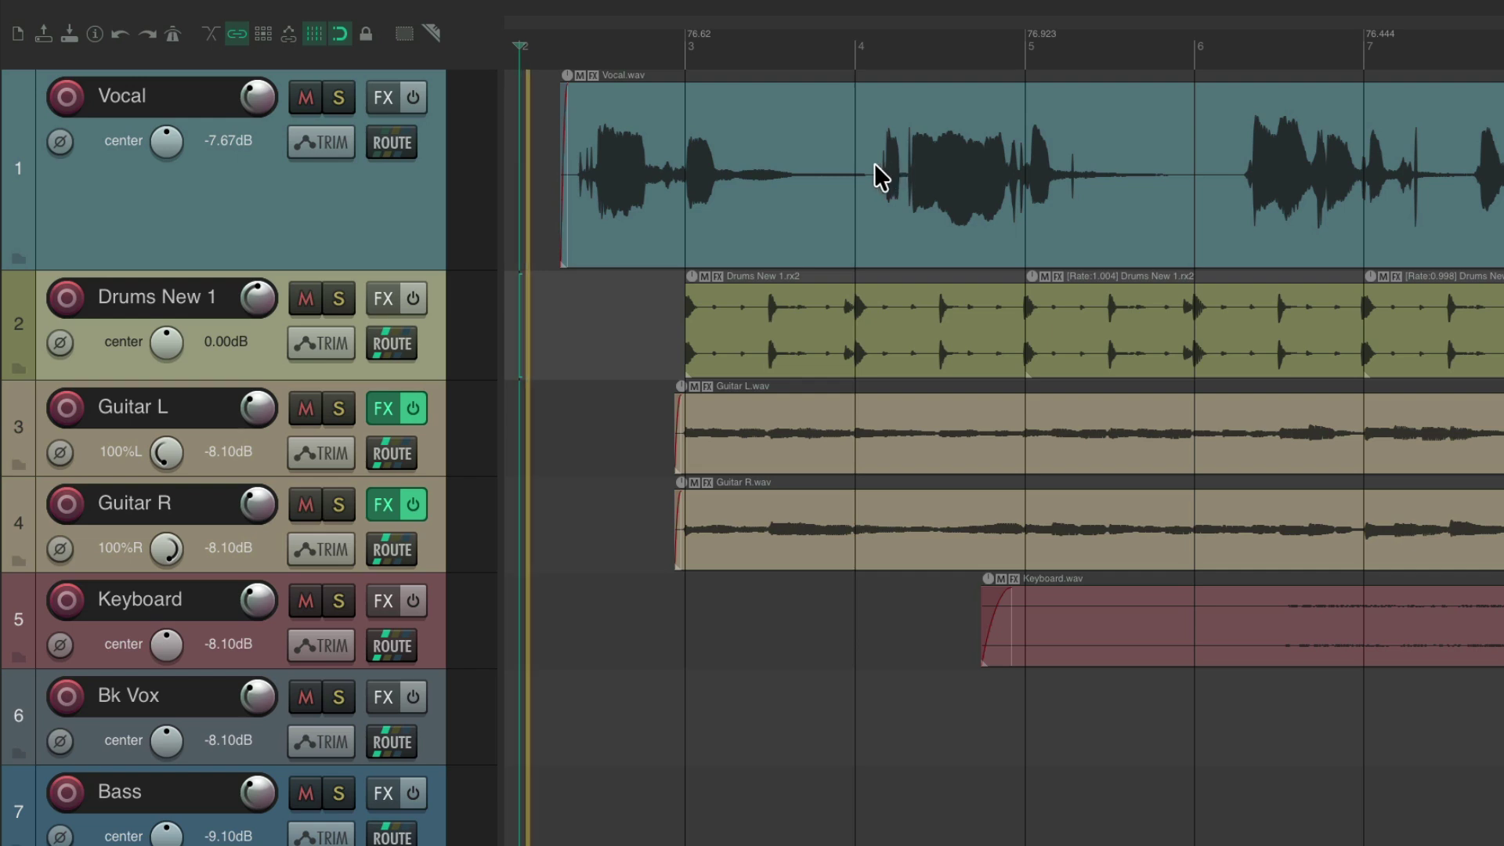
pyautogui.press('space')
pyautogui.moveTo(257, 299); pyautogui.dragTo(256, 326)
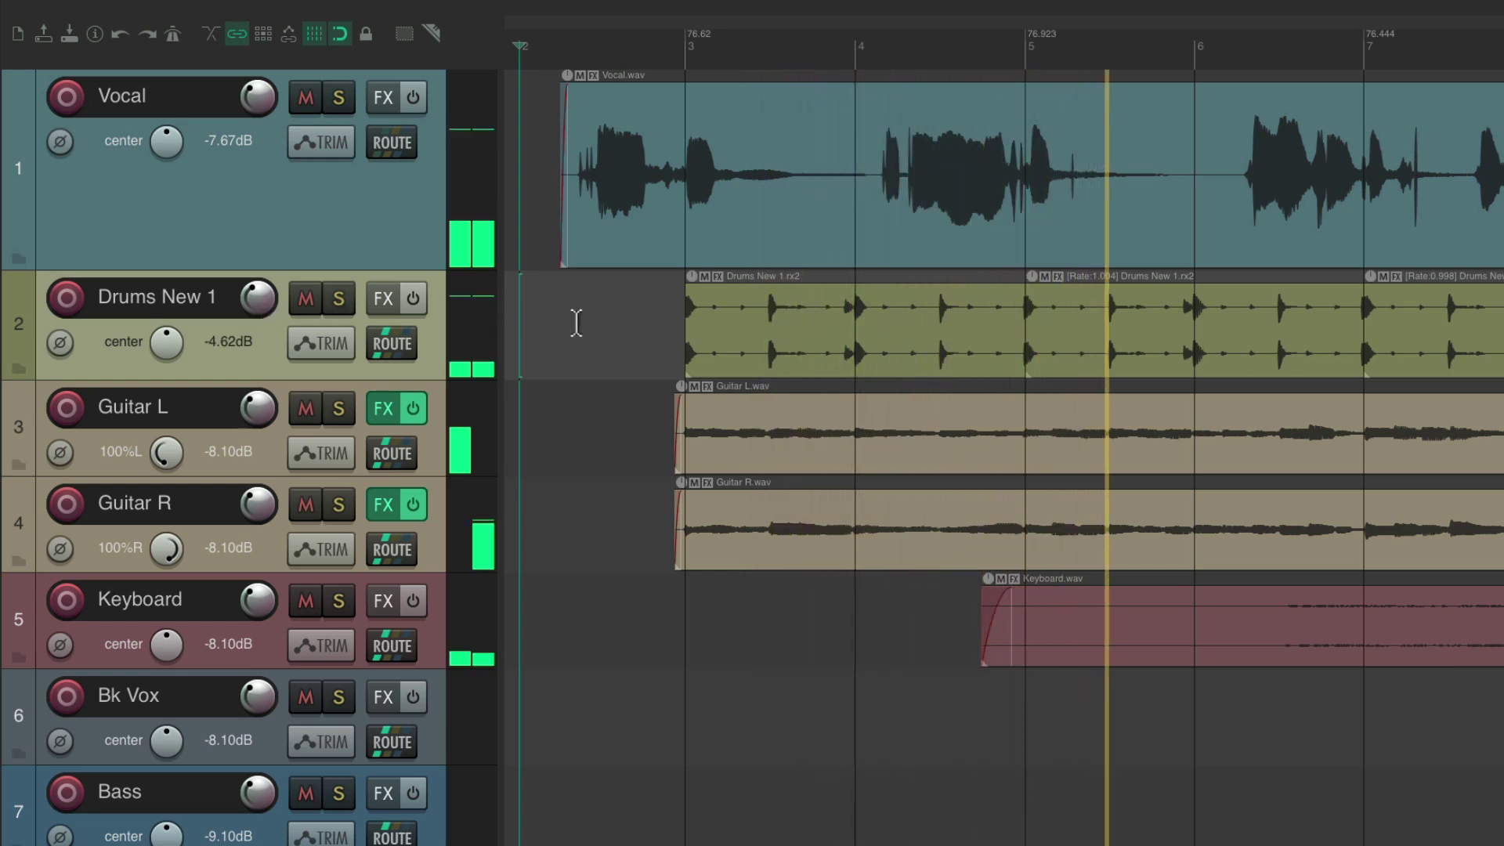
pyautogui.scroll(5, 697, 312)
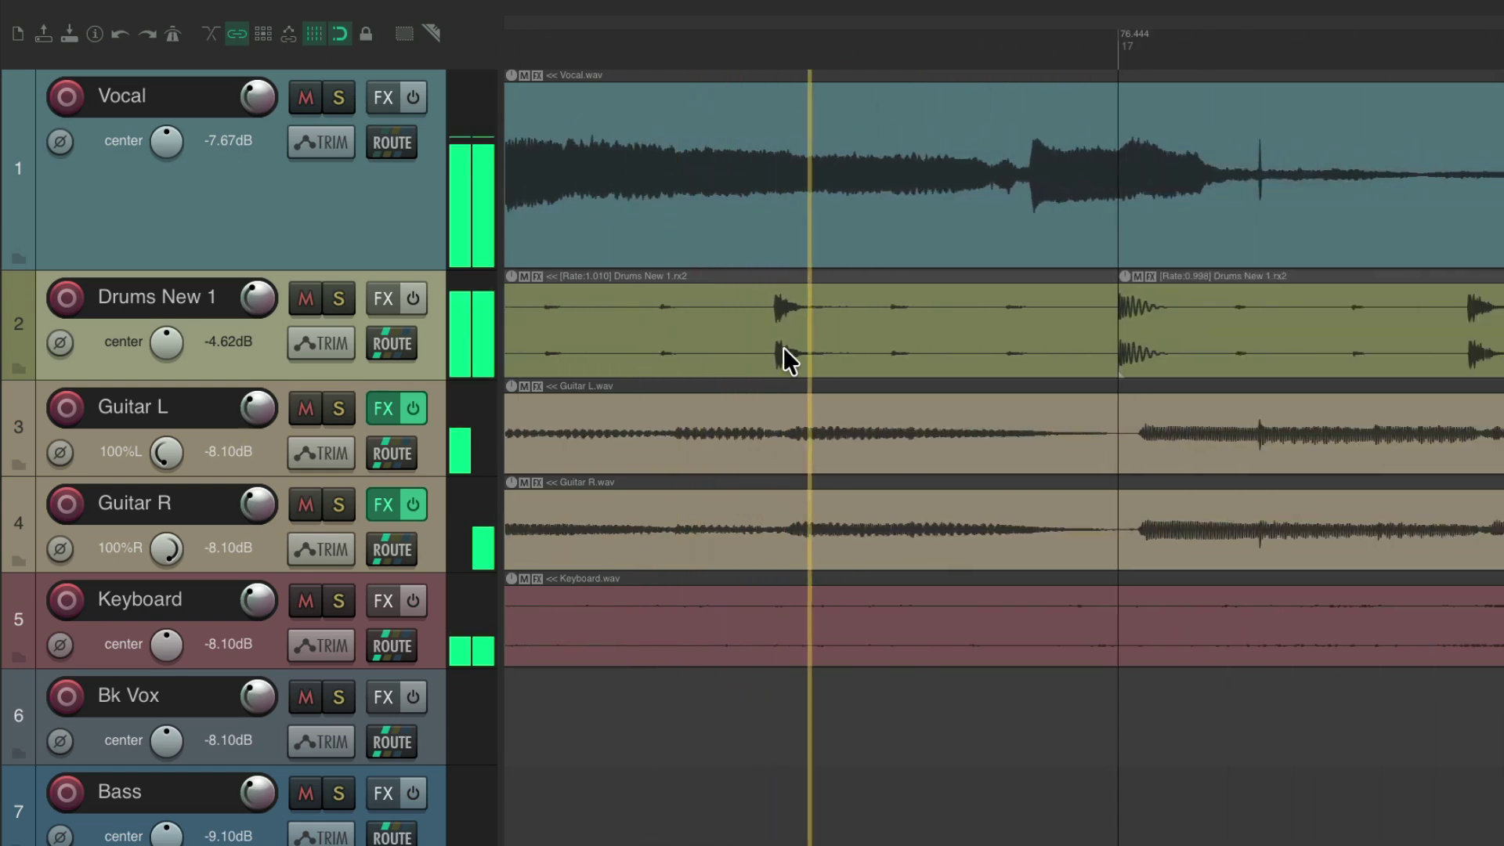
pyautogui.press('space')
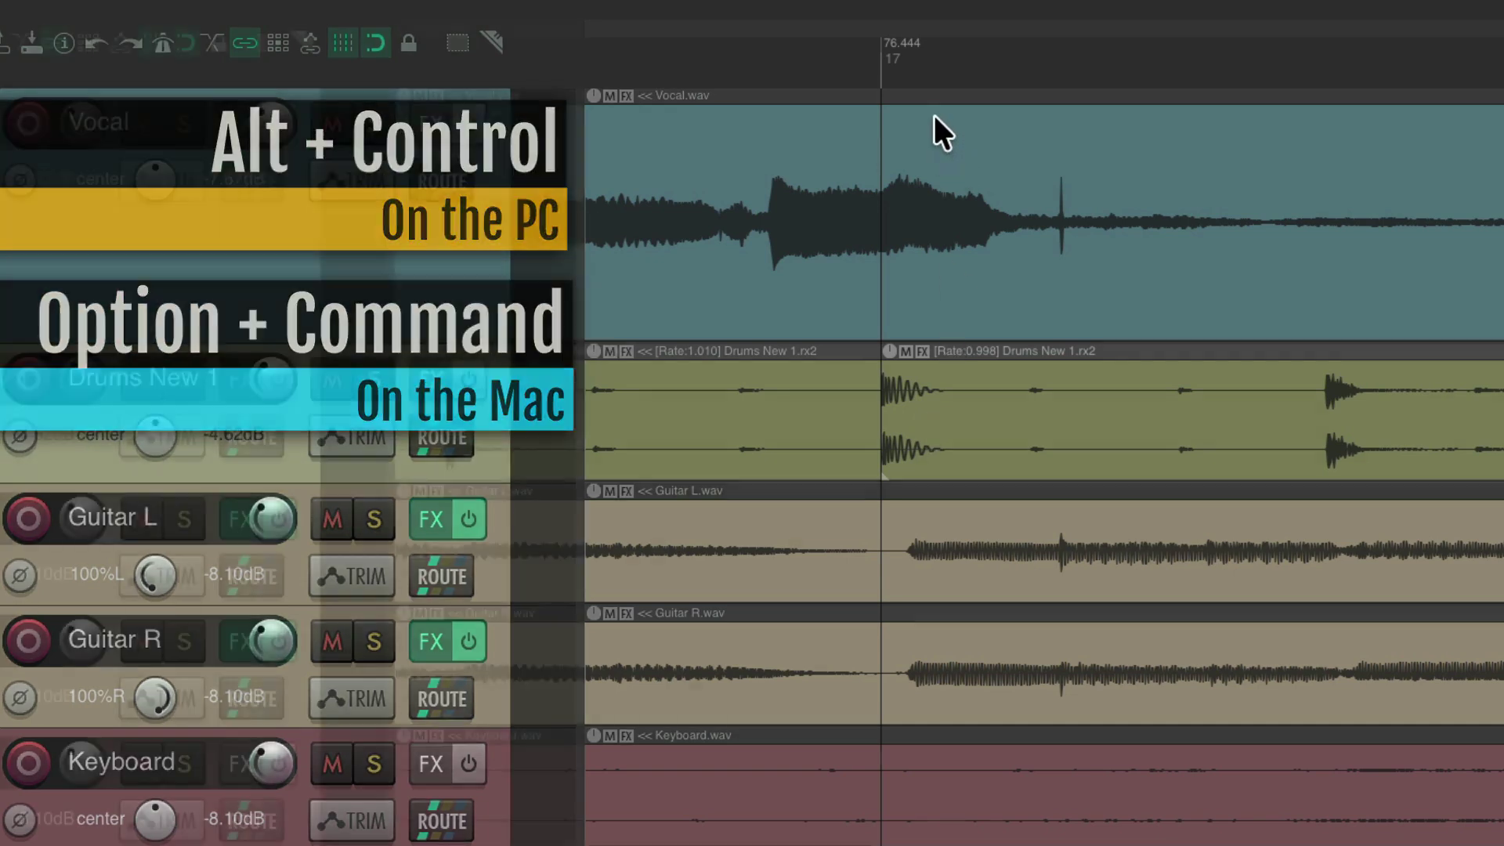
# Step: Shift the tempo marker at measure 17 slightly later onto the guitar attack, and check it by playing from just before measure 15
pyautogui.moveTo(892, 40); pyautogui.dragTo(918, 34)
pyautogui.scroll(-3, 926, 155)
pyautogui.press('space')
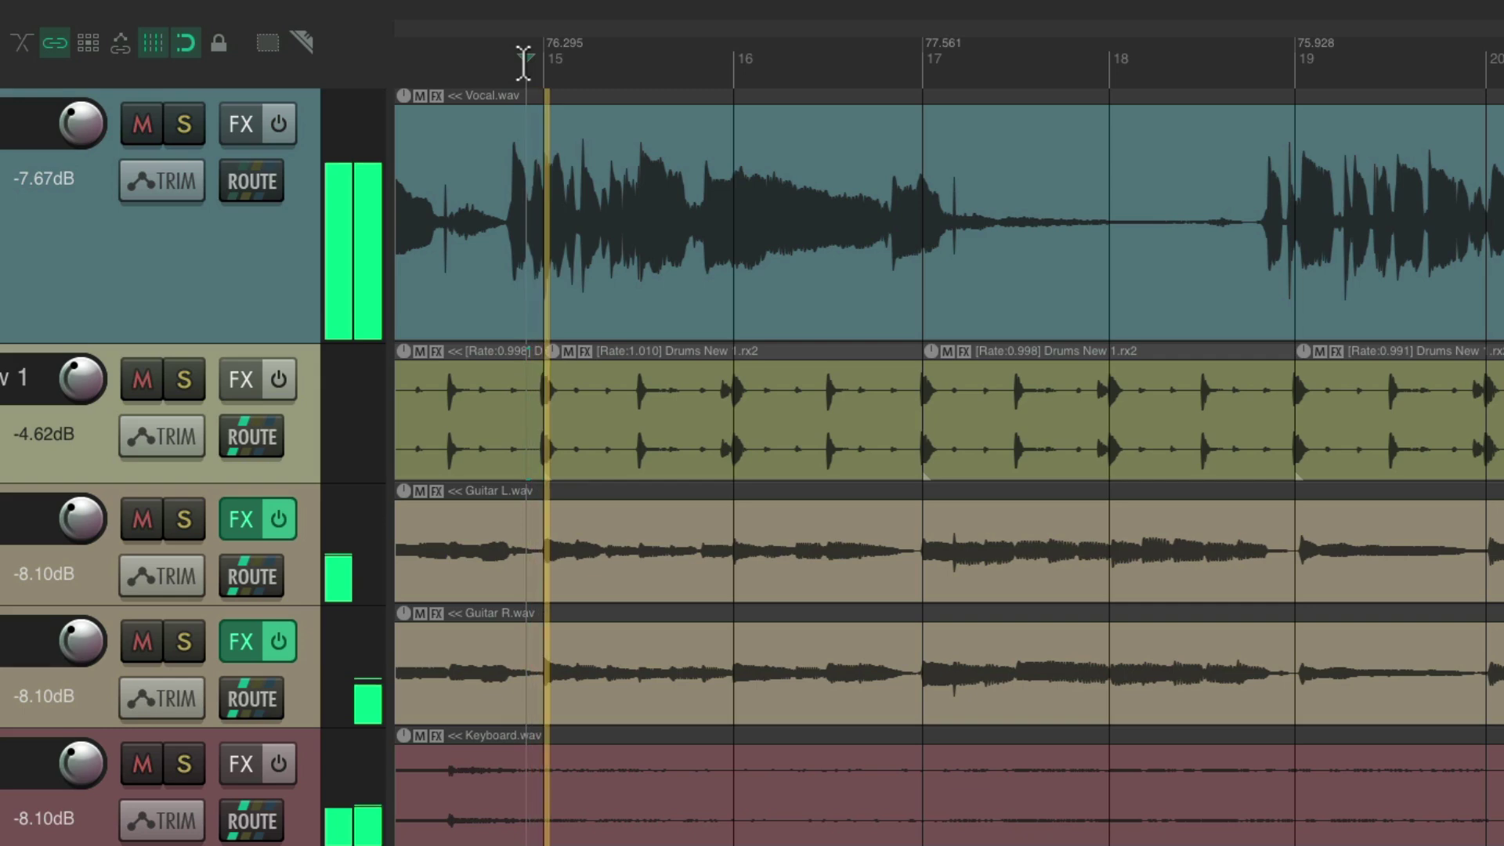
pyautogui.scroll(3, 706, 265)
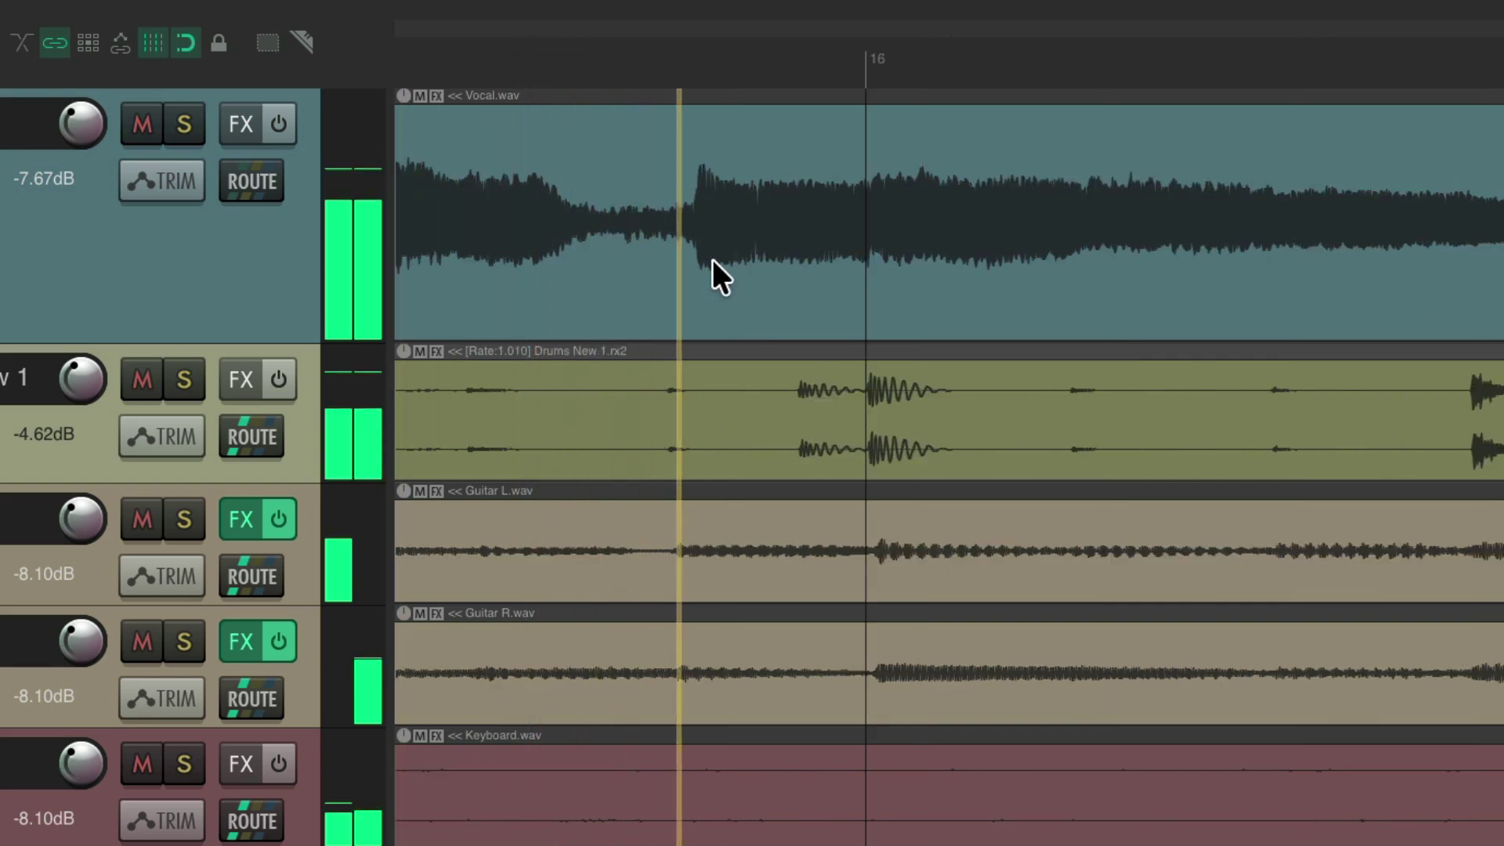
pyautogui.scroll(-2, 727, 262)
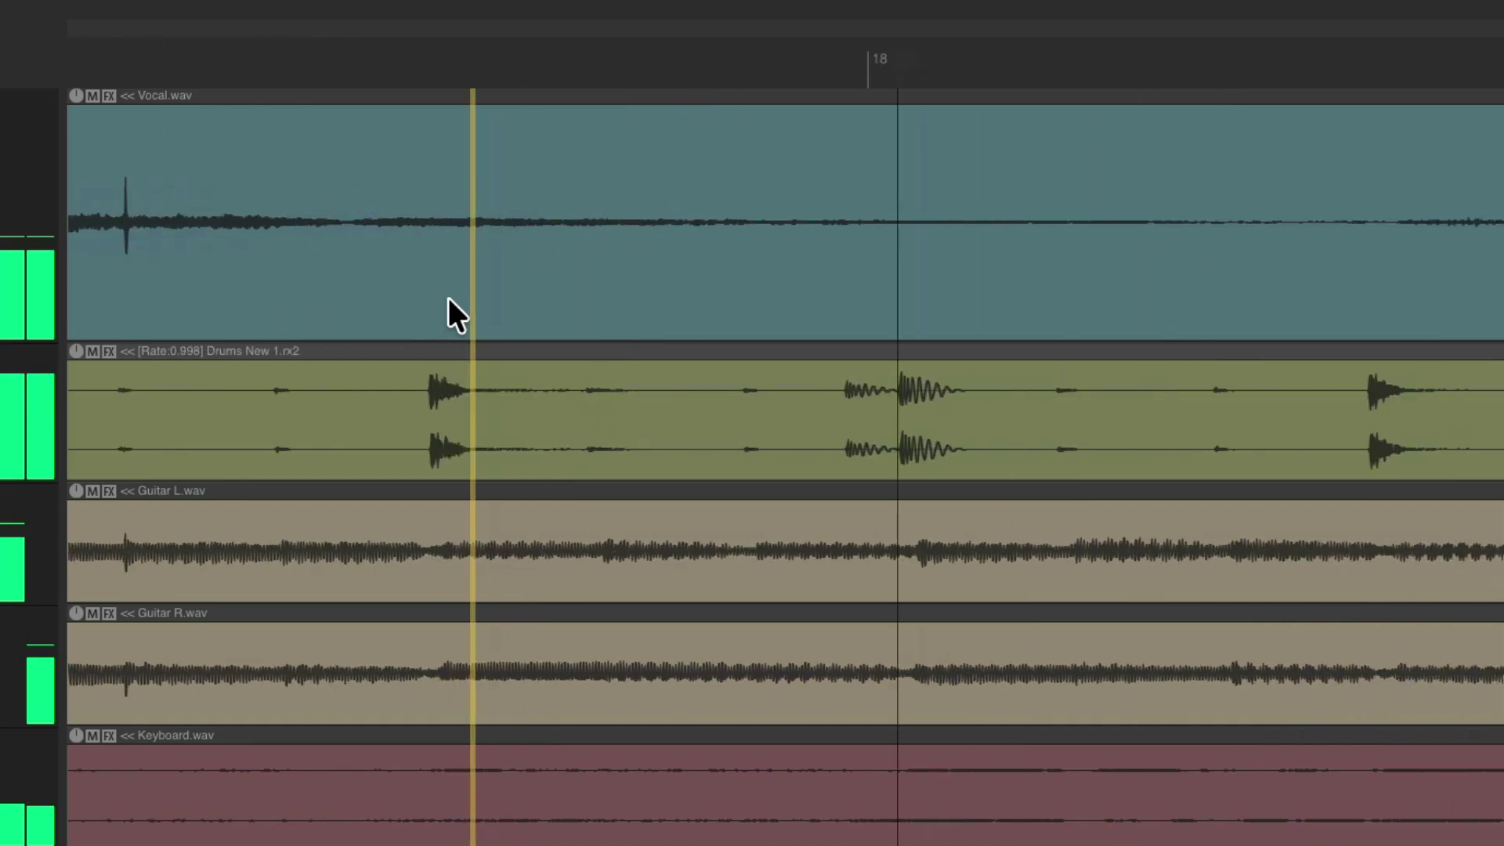
pyautogui.scroll(-2, 492, 313)
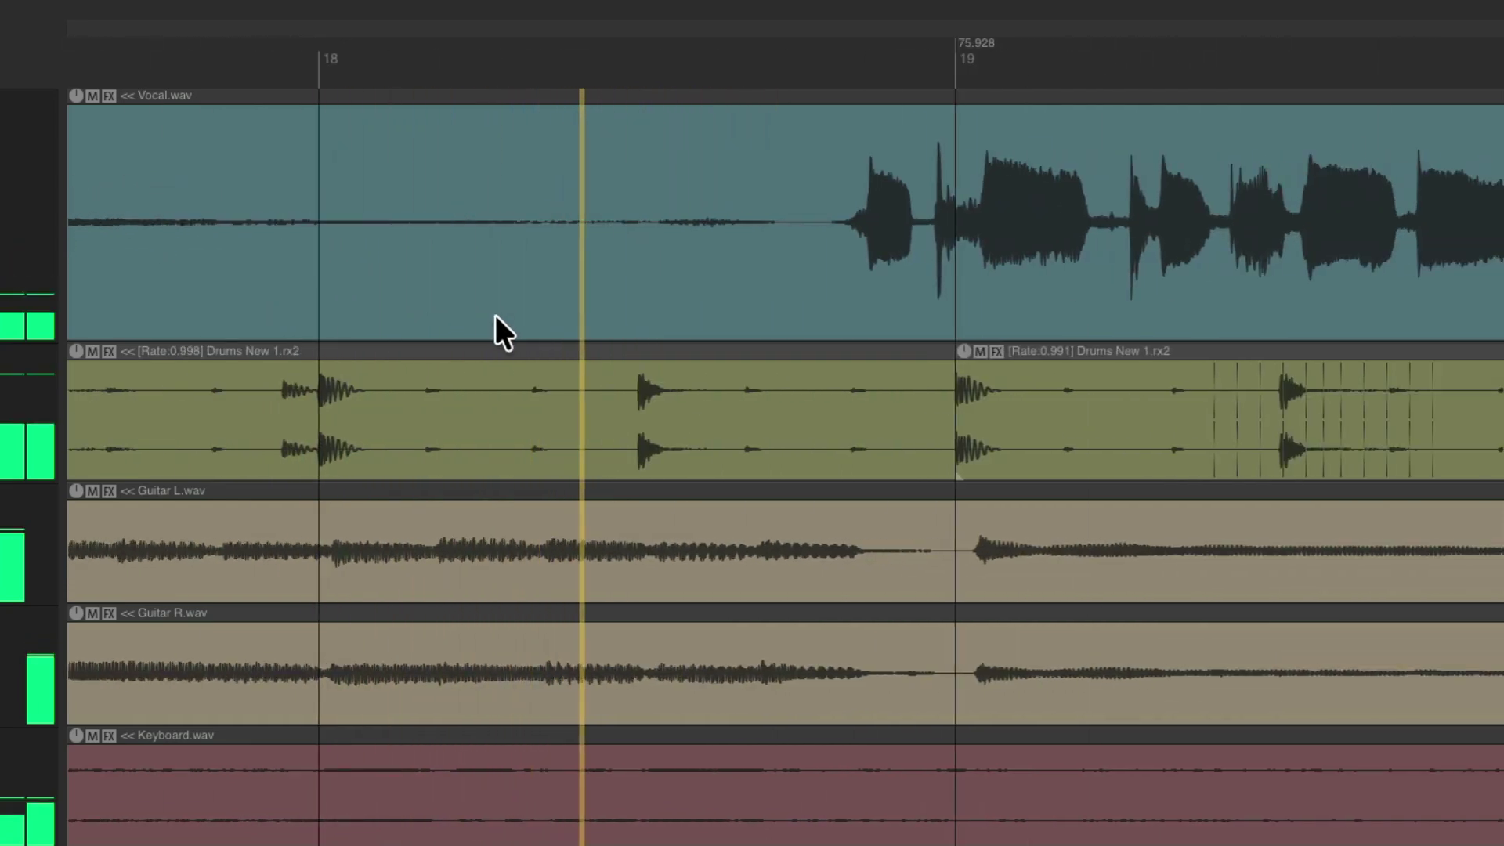
pyautogui.scroll(1, 494, 313)
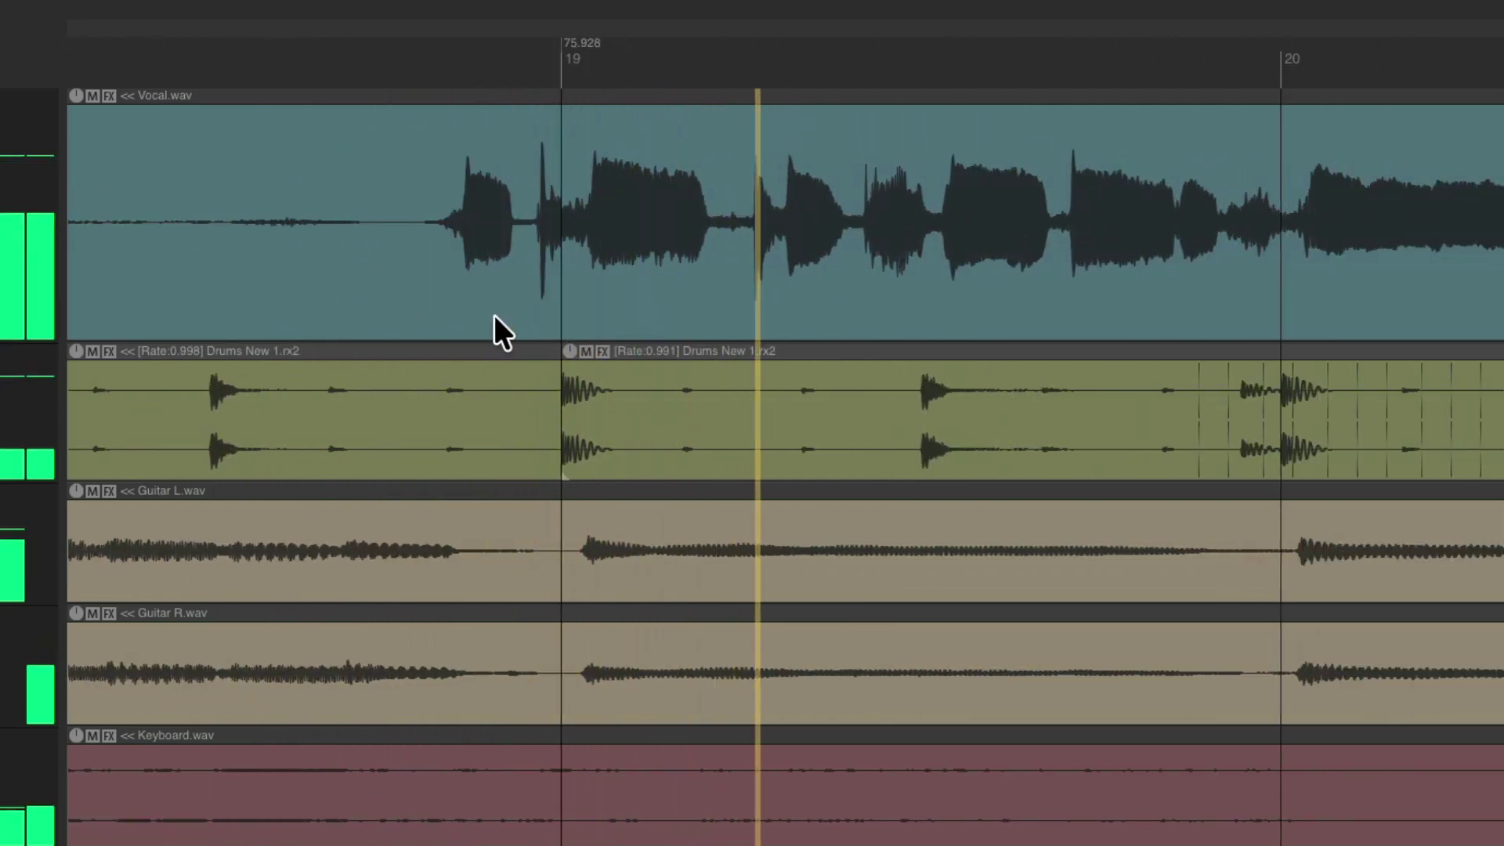
pyautogui.hscroll(1, 505, 313)
pyautogui.press('space')
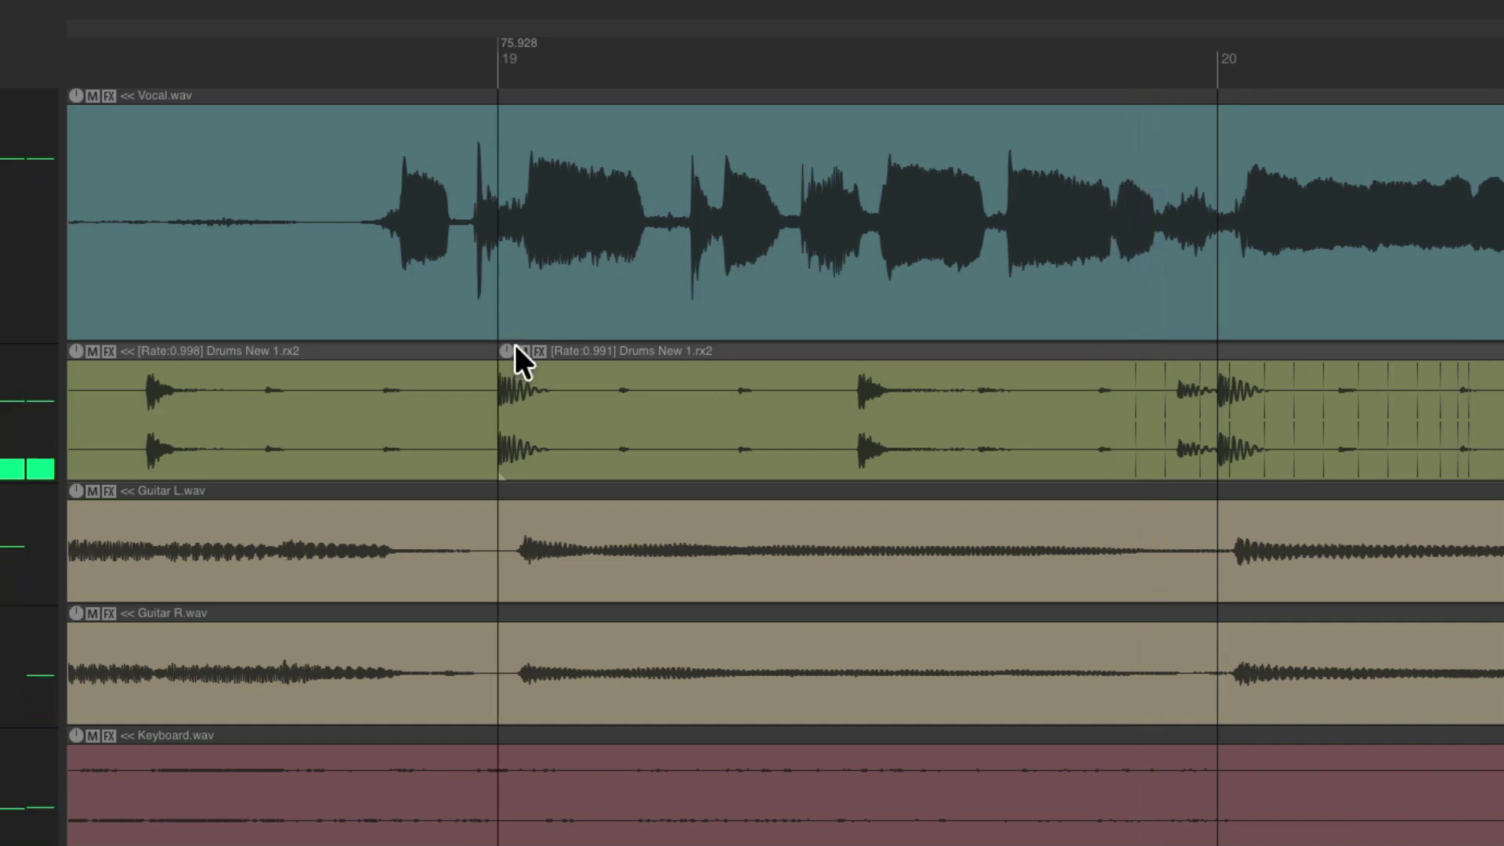
# Step: Shift the tempo marker at measure 19 slightly later onto the guitar attack, and play from just before that measure
pyautogui.moveTo(520, 42); pyautogui.dragTo(520, 67)
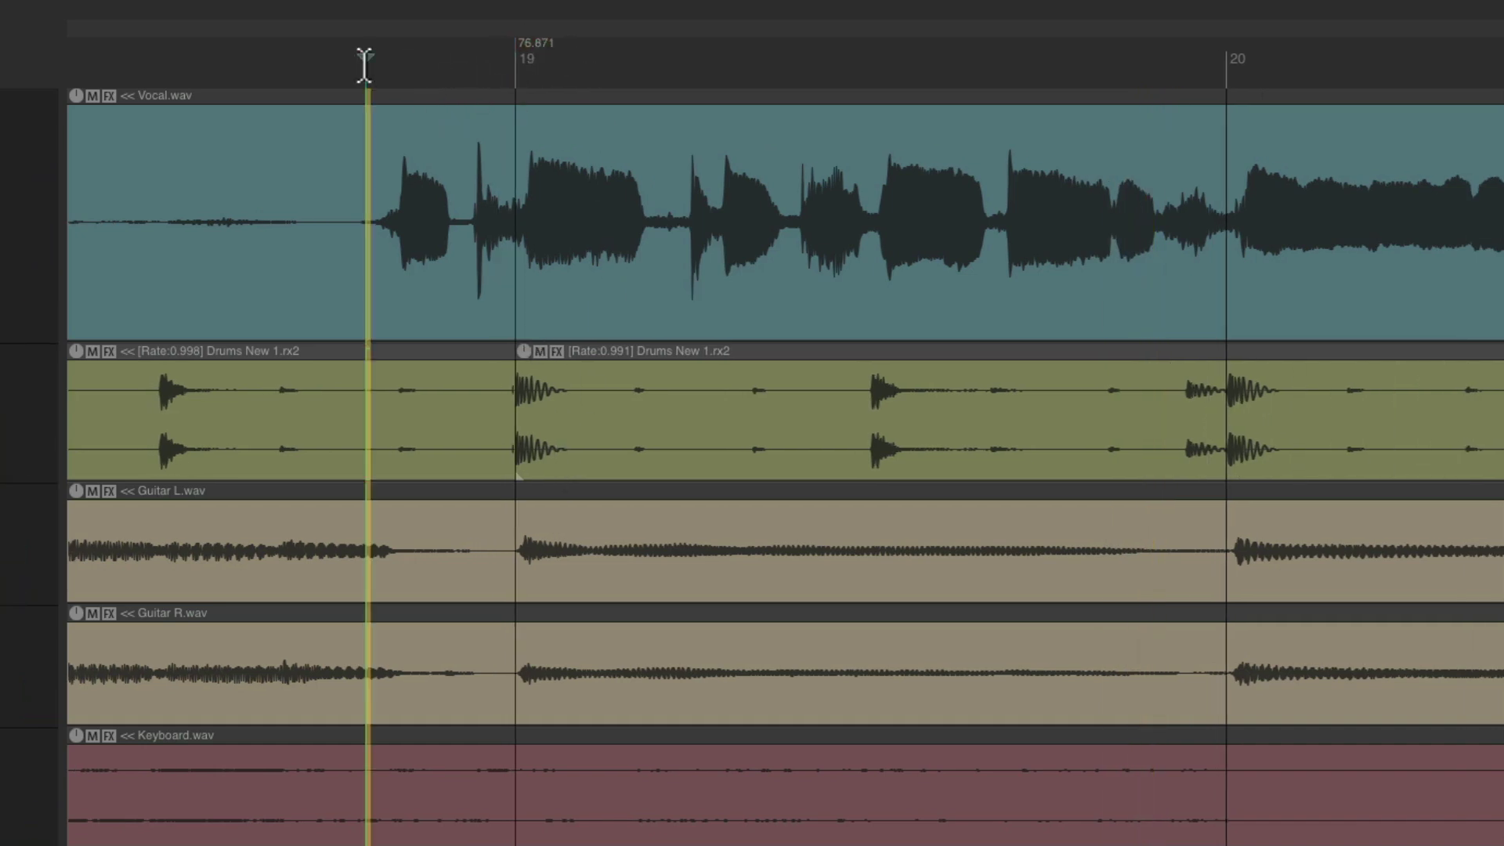
pyautogui.press('space')
pyautogui.scroll(-2, 406, 156)
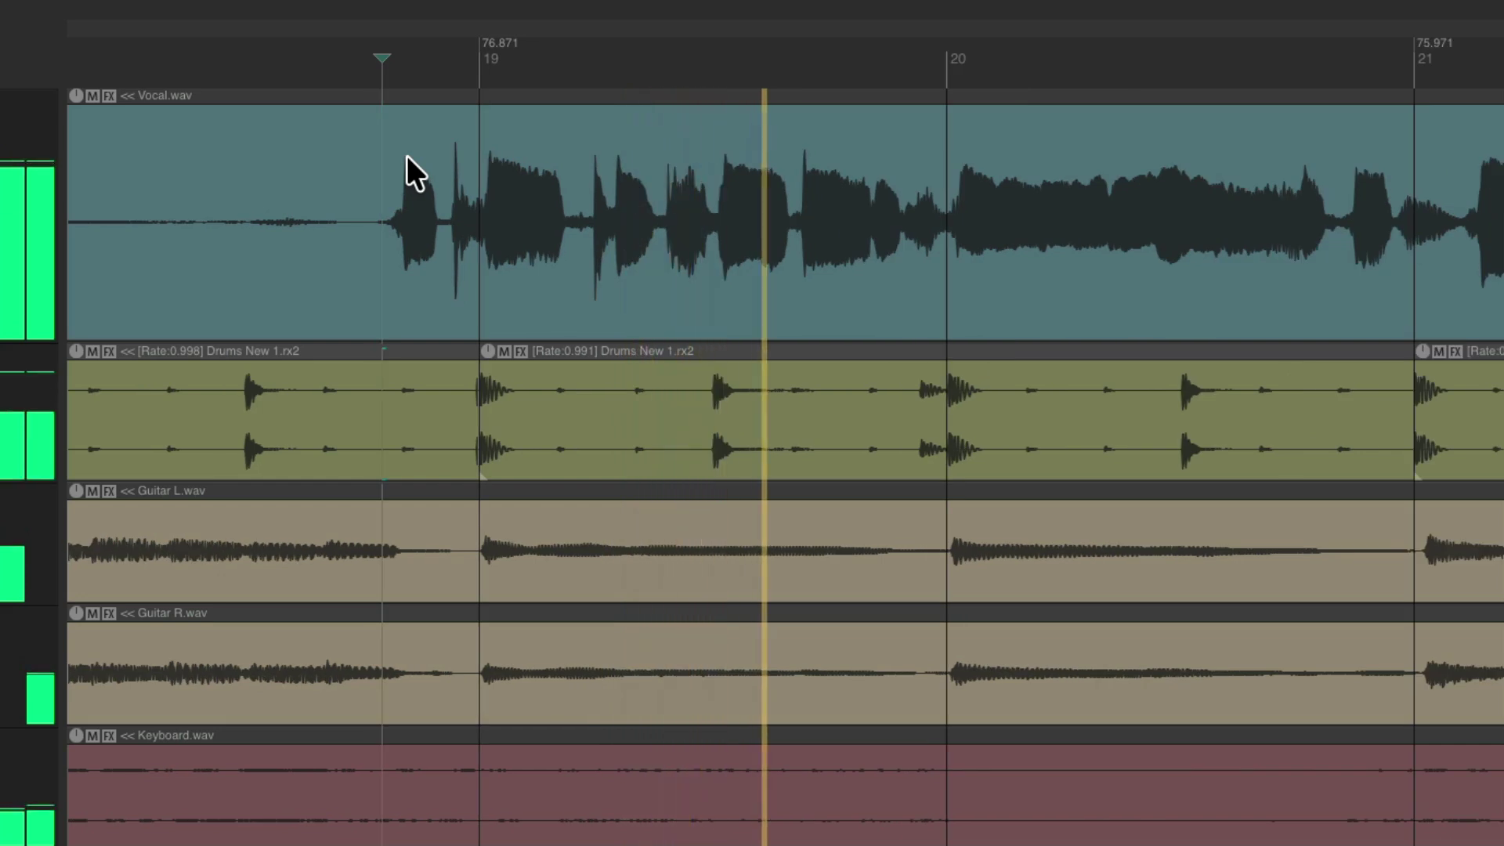
pyautogui.hscroll(2, 407, 155)
pyautogui.hscroll(6, 419, 157)
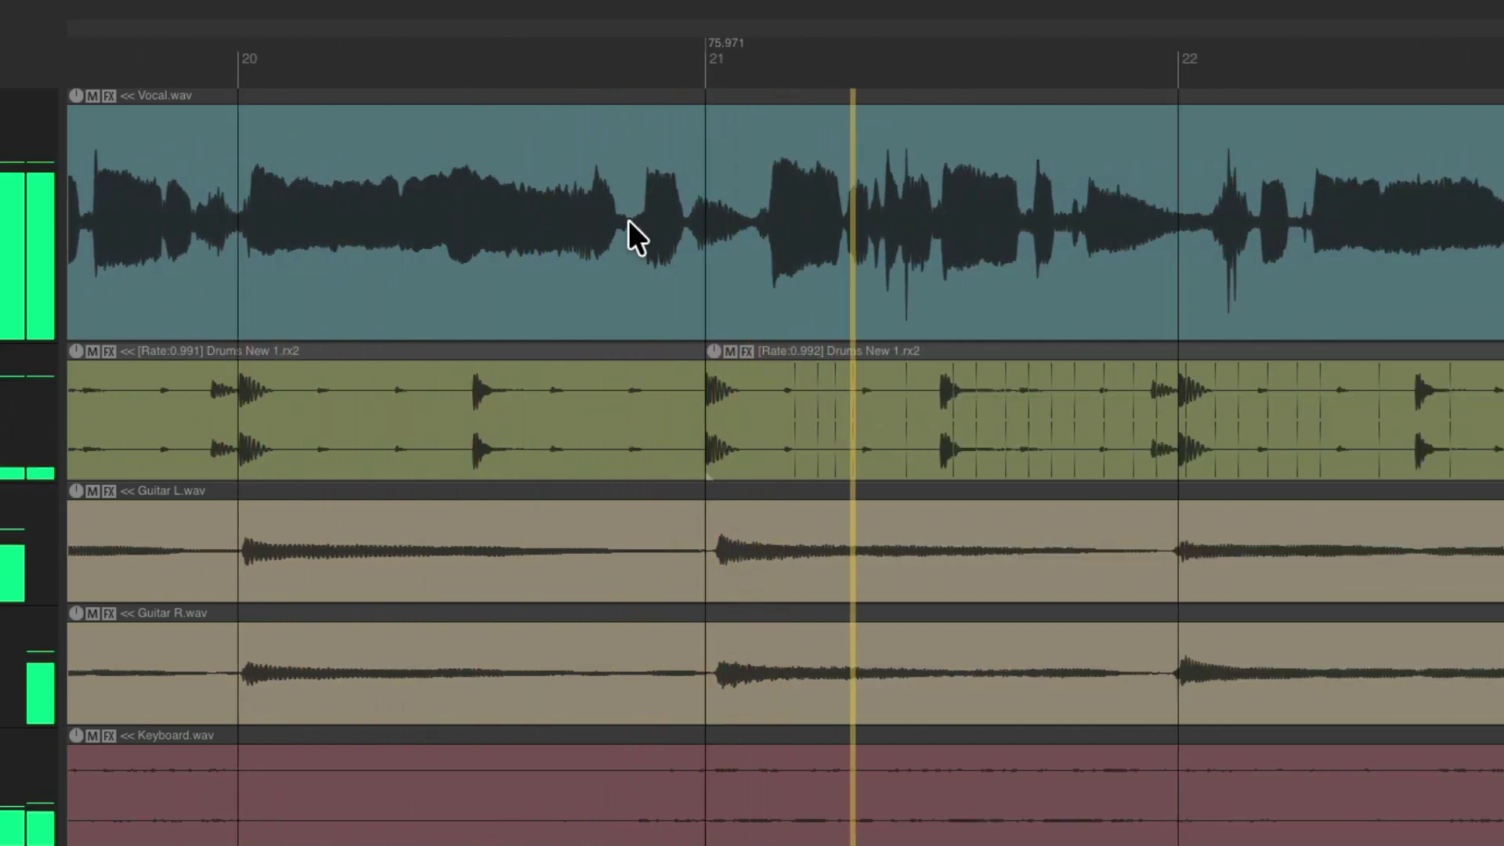
# Step: Shift the tempo marker at measure 21 slightly later onto the guitar attack, and replay from just before measure 19
pyautogui.scroll(2, 712, 290)
pyautogui.press('space')
pyautogui.click(748, 45)
pyautogui.scroll(-2, 651, 155)
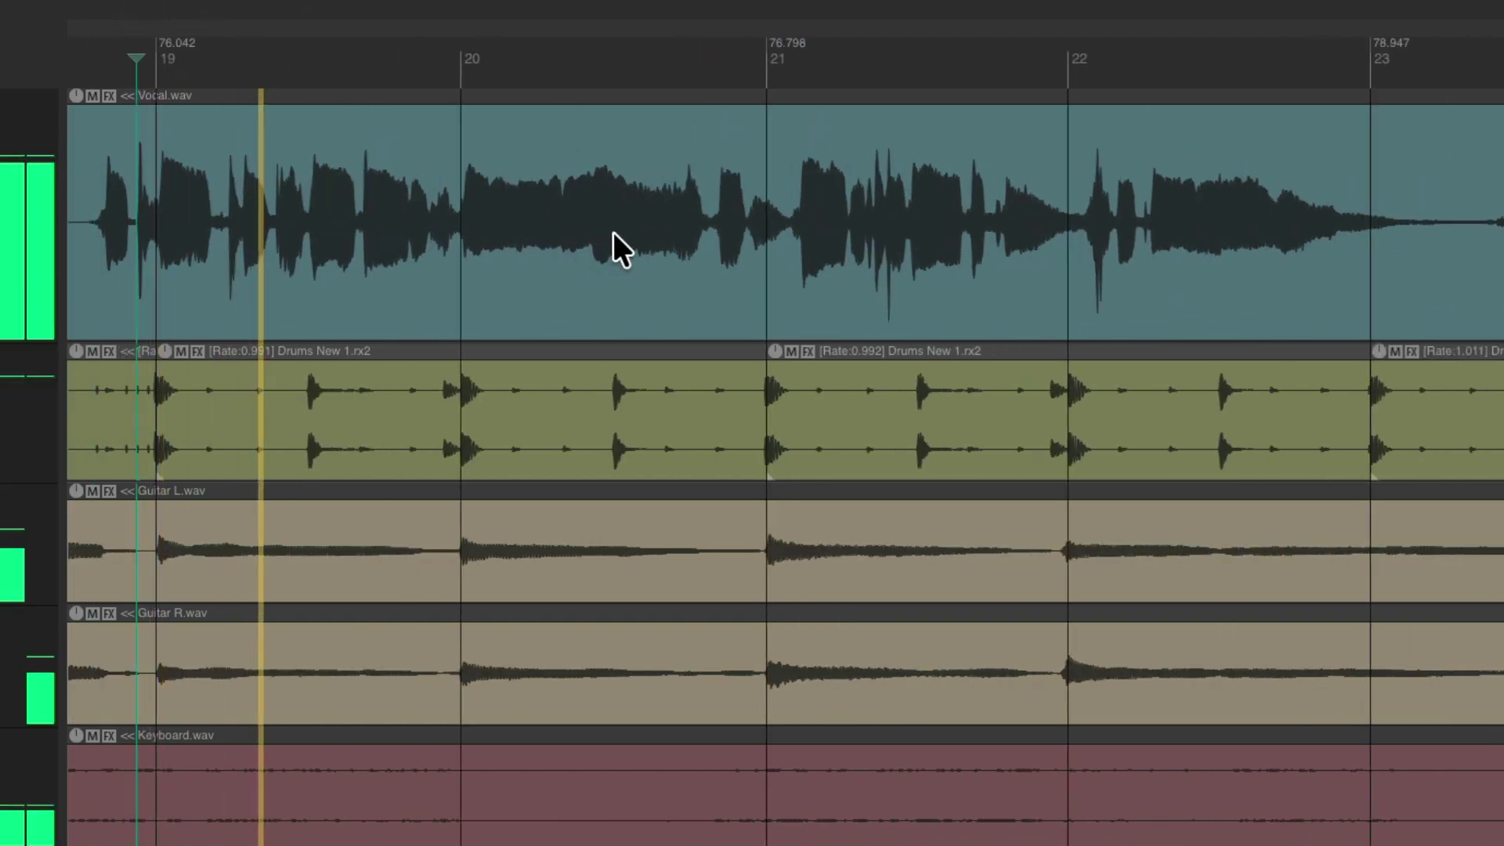
pyautogui.scroll(3, 612, 232)
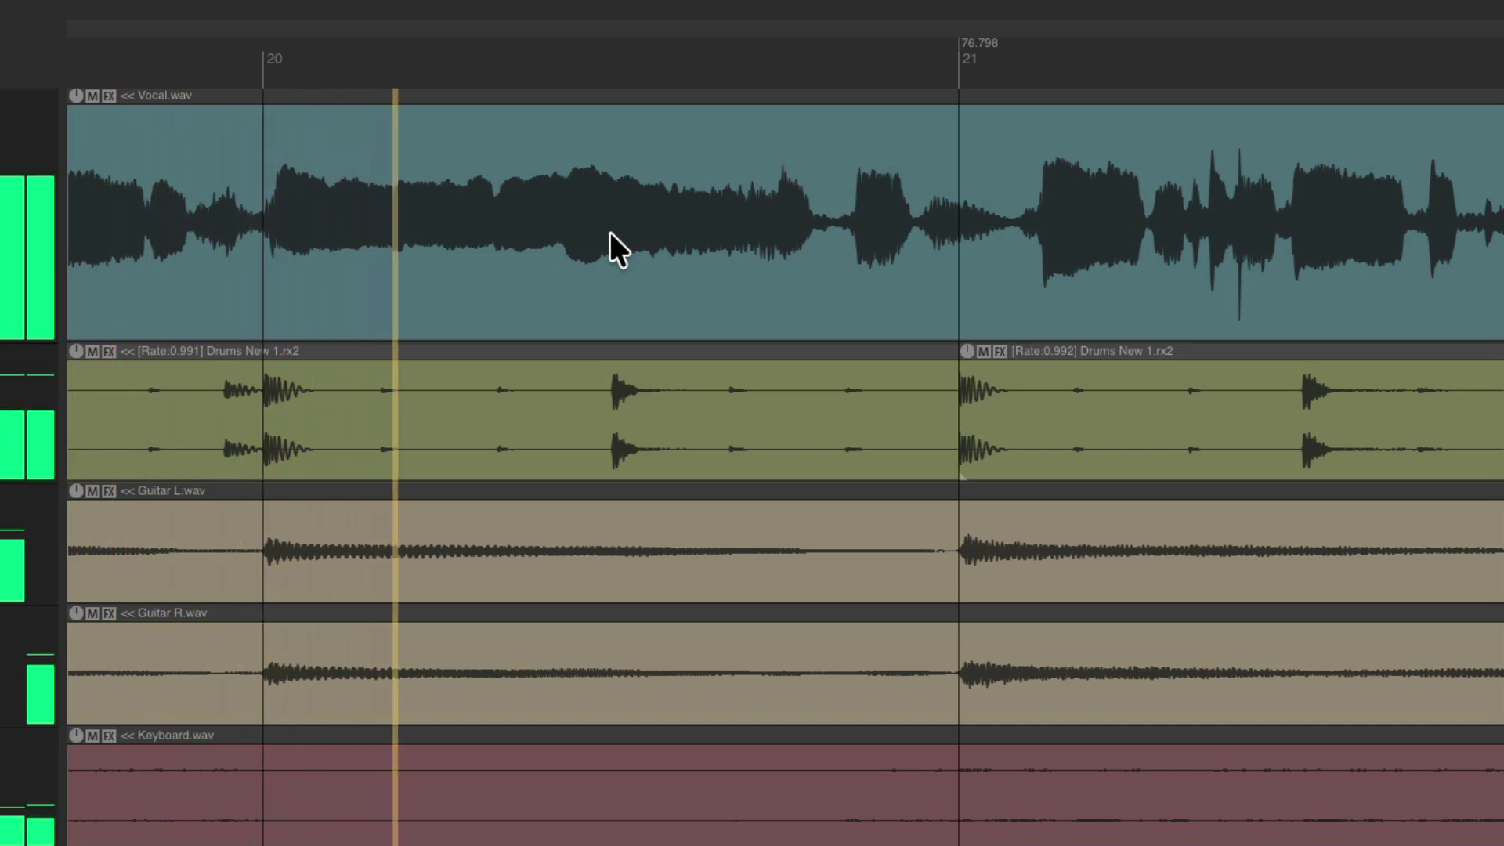
pyautogui.scroll(-2, 610, 232)
pyautogui.scroll(-1, 609, 232)
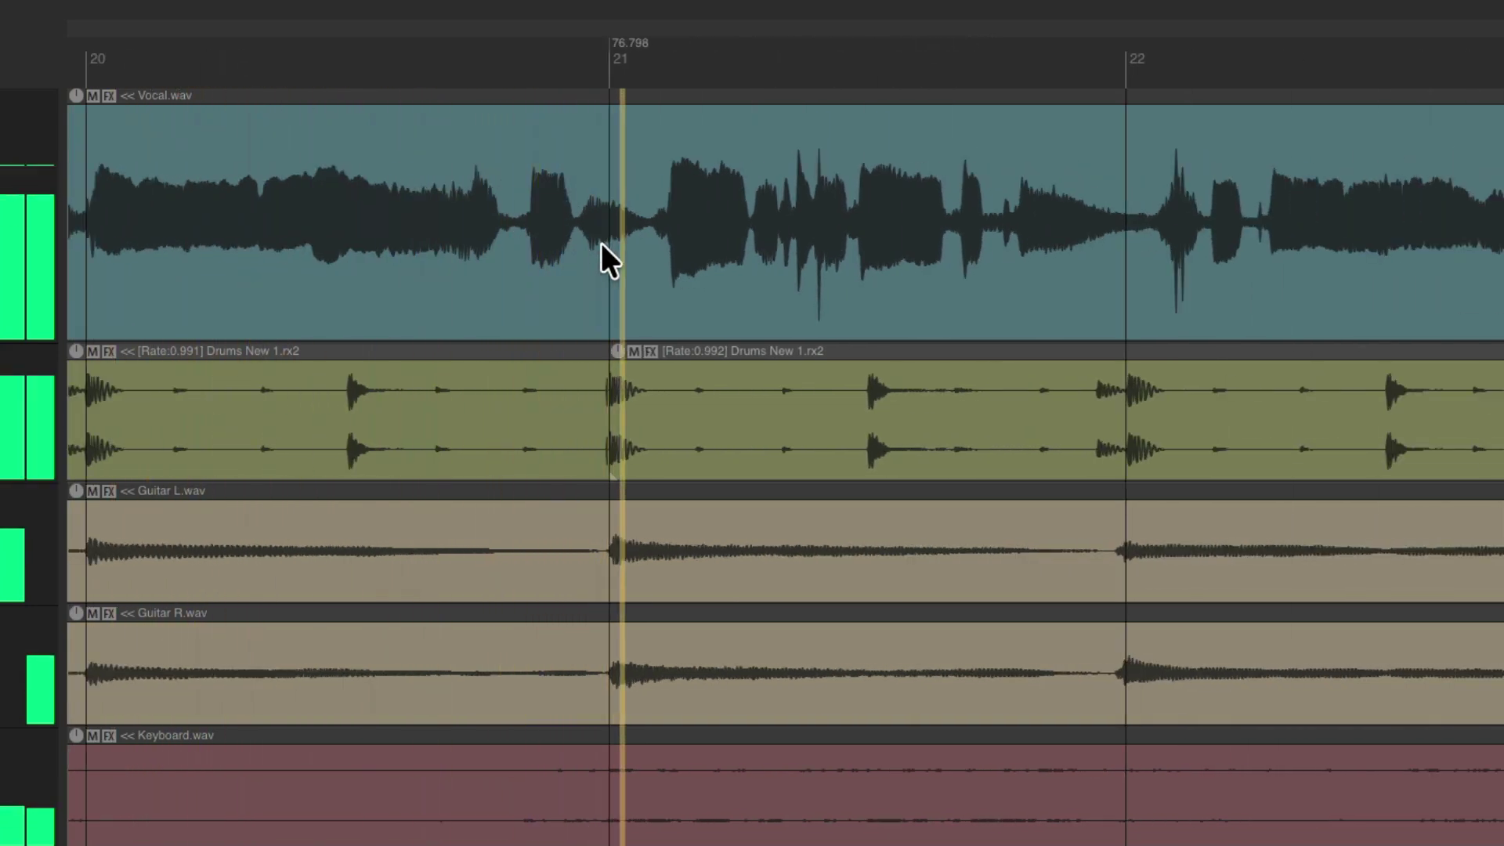
# Step: Listen through measures 21 to 25, comparing the drum hits and measure lines with the guitar attacks around the tempo change at measure 24
pyautogui.hscroll(3, 599, 243)
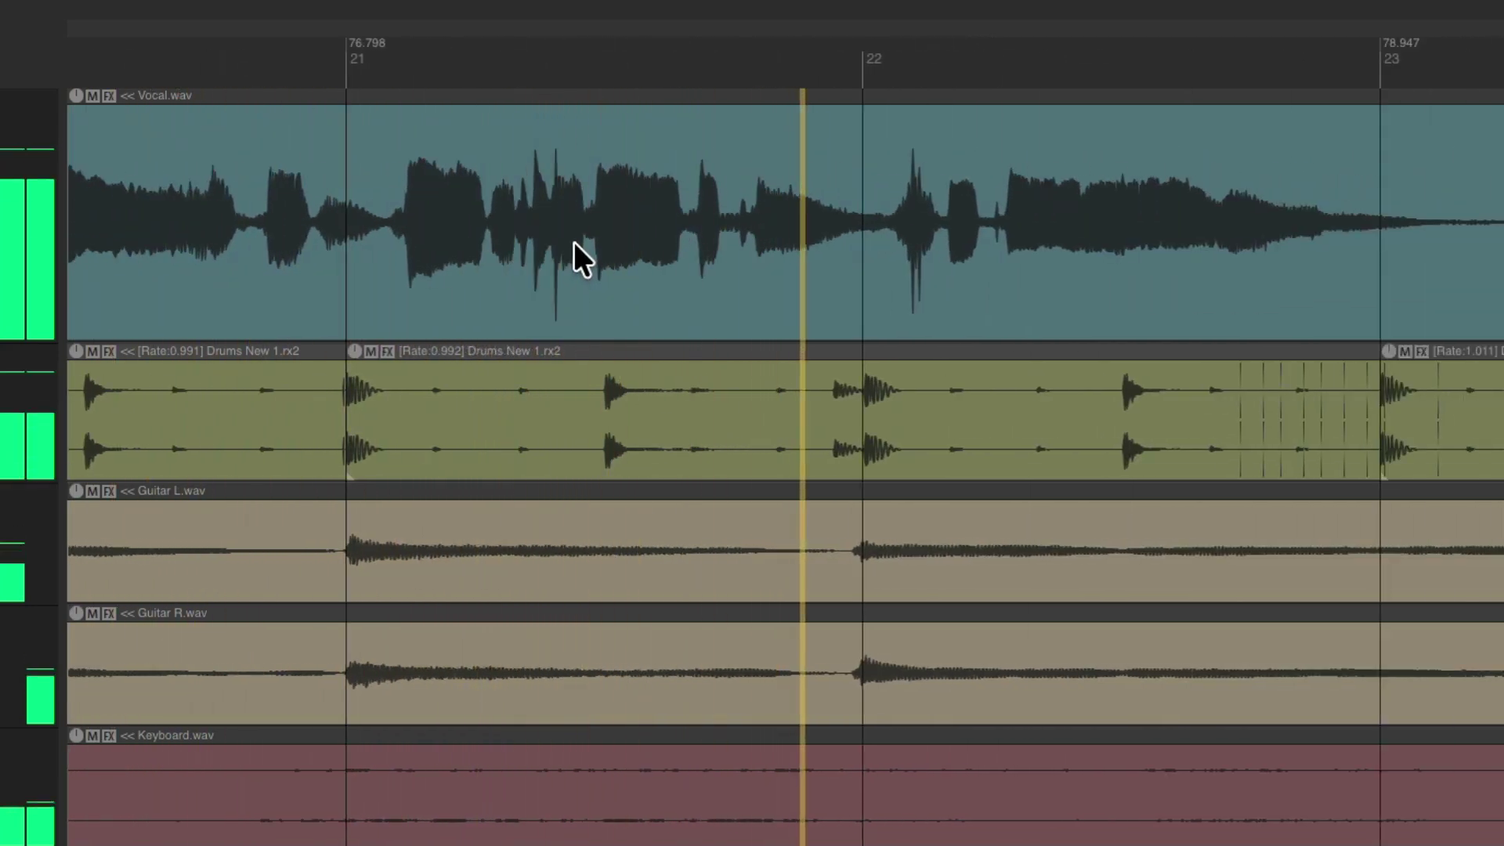
pyautogui.scroll(1, 573, 242)
pyautogui.hscroll(3, 574, 241)
pyautogui.scroll(1, 566, 243)
pyautogui.hscroll(5, 566, 243)
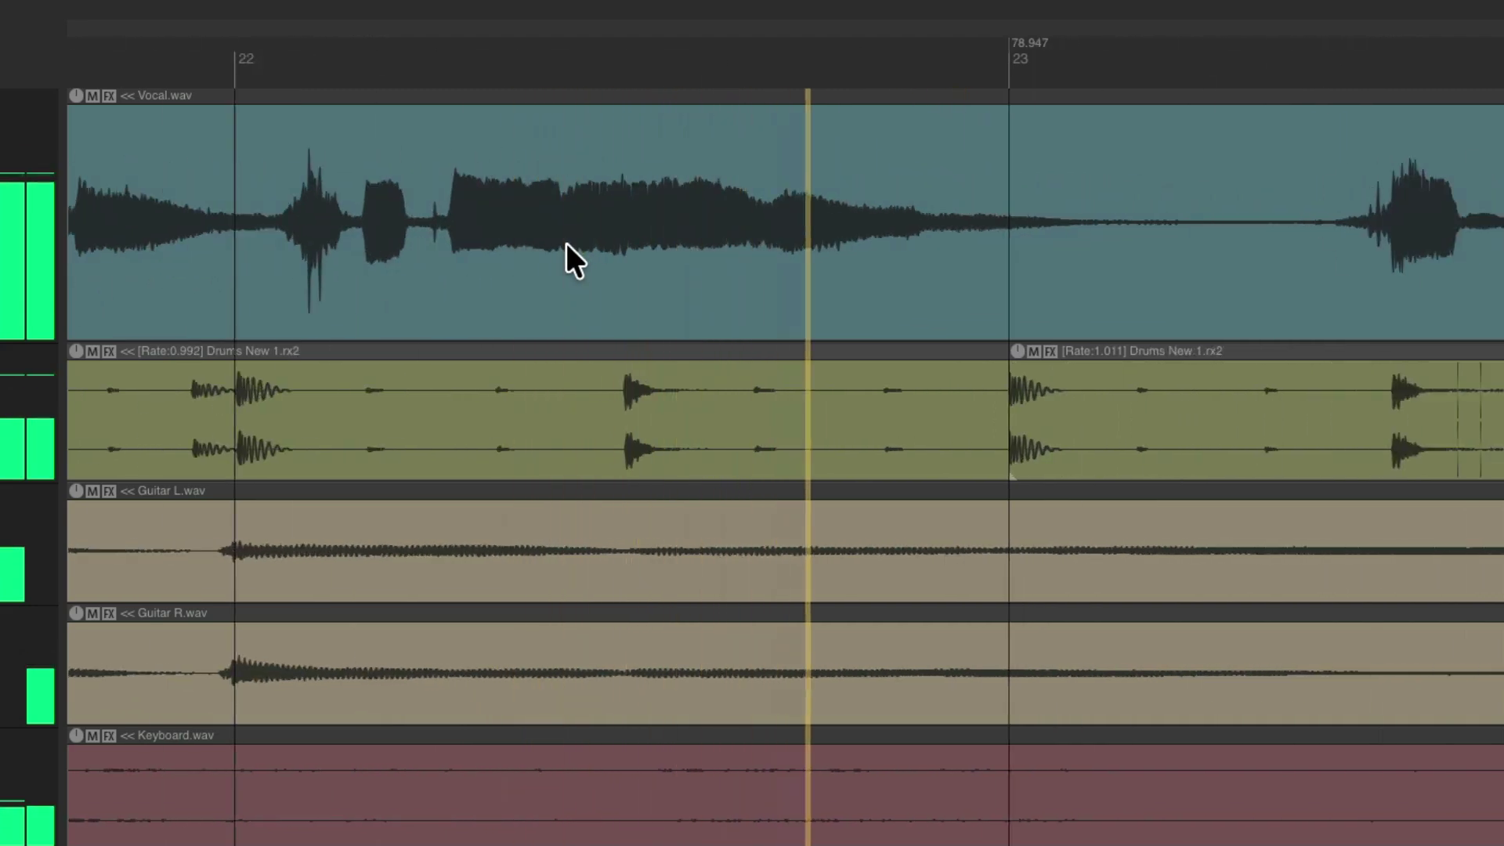
pyautogui.scroll(-2, 566, 242)
pyautogui.hscroll(6, 566, 242)
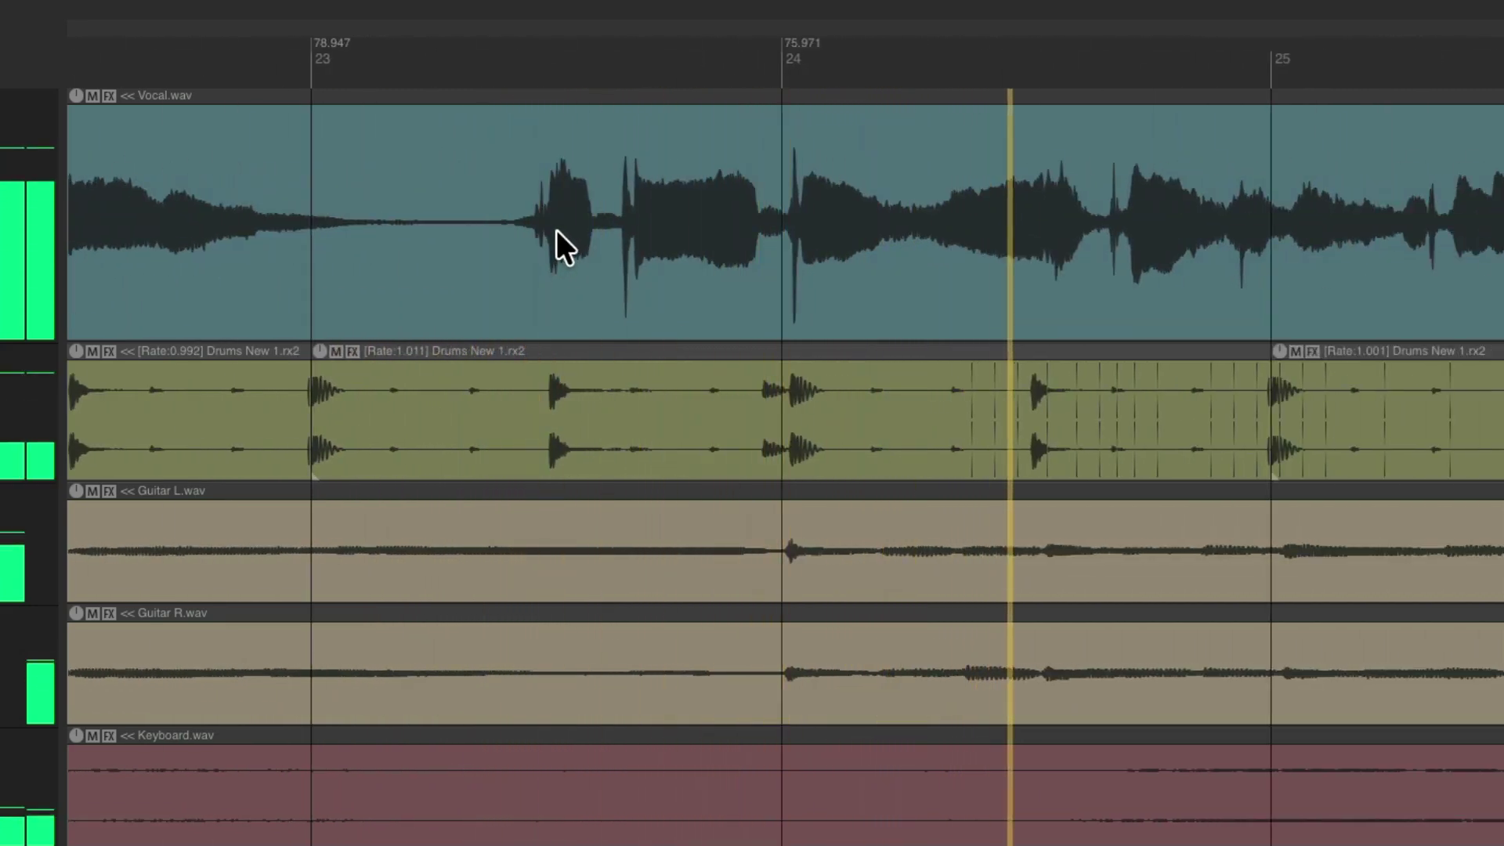
pyautogui.hscroll(4, 556, 229)
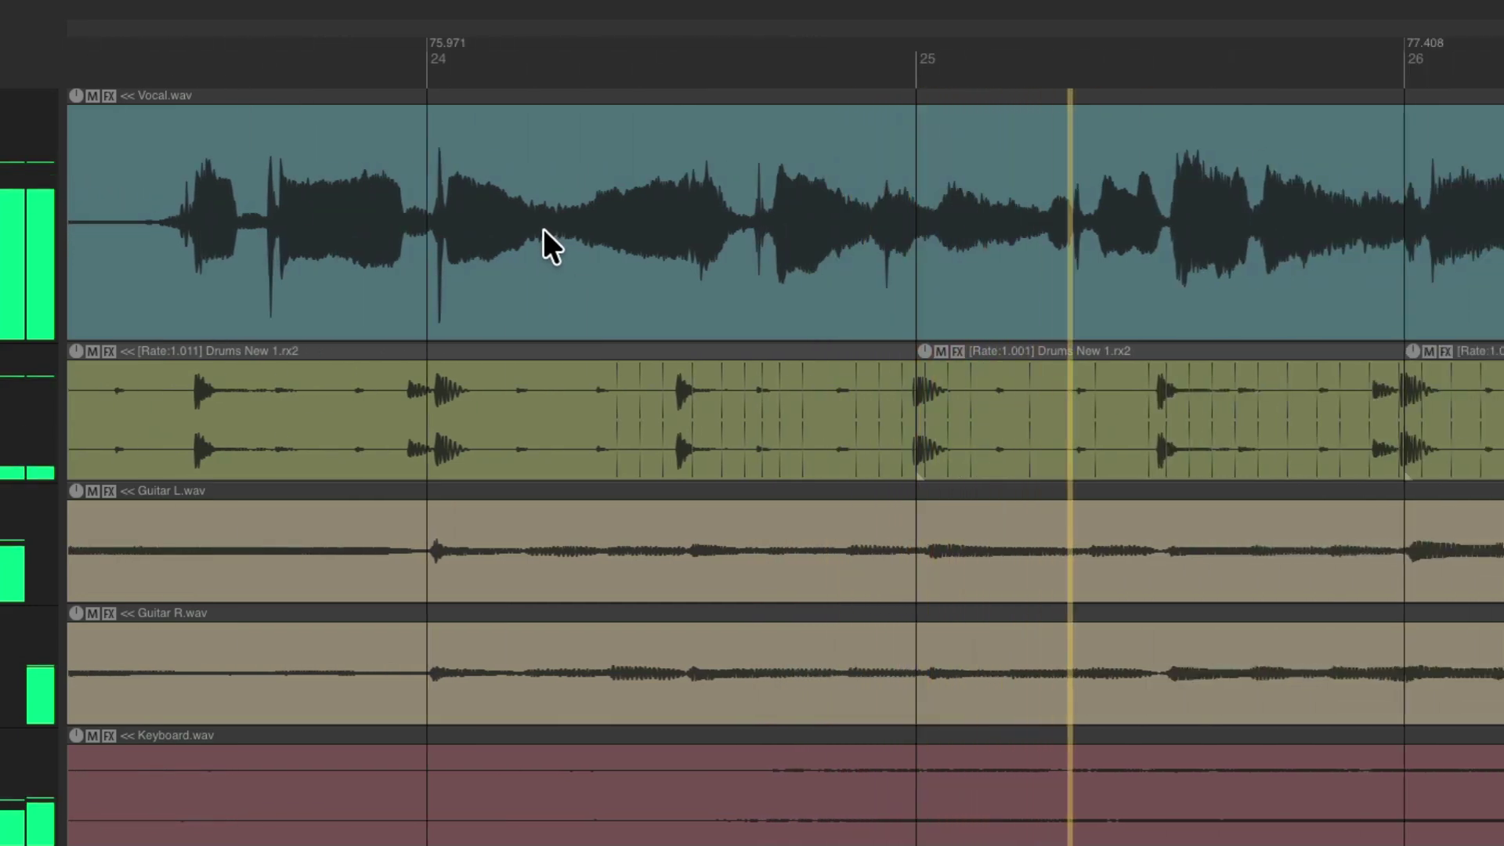
pyautogui.scroll(-2, 542, 228)
pyautogui.press('space')
# Step: Delete all the drum loop items from measure 23 to the end of the drum track
pyautogui.click(406, 404)
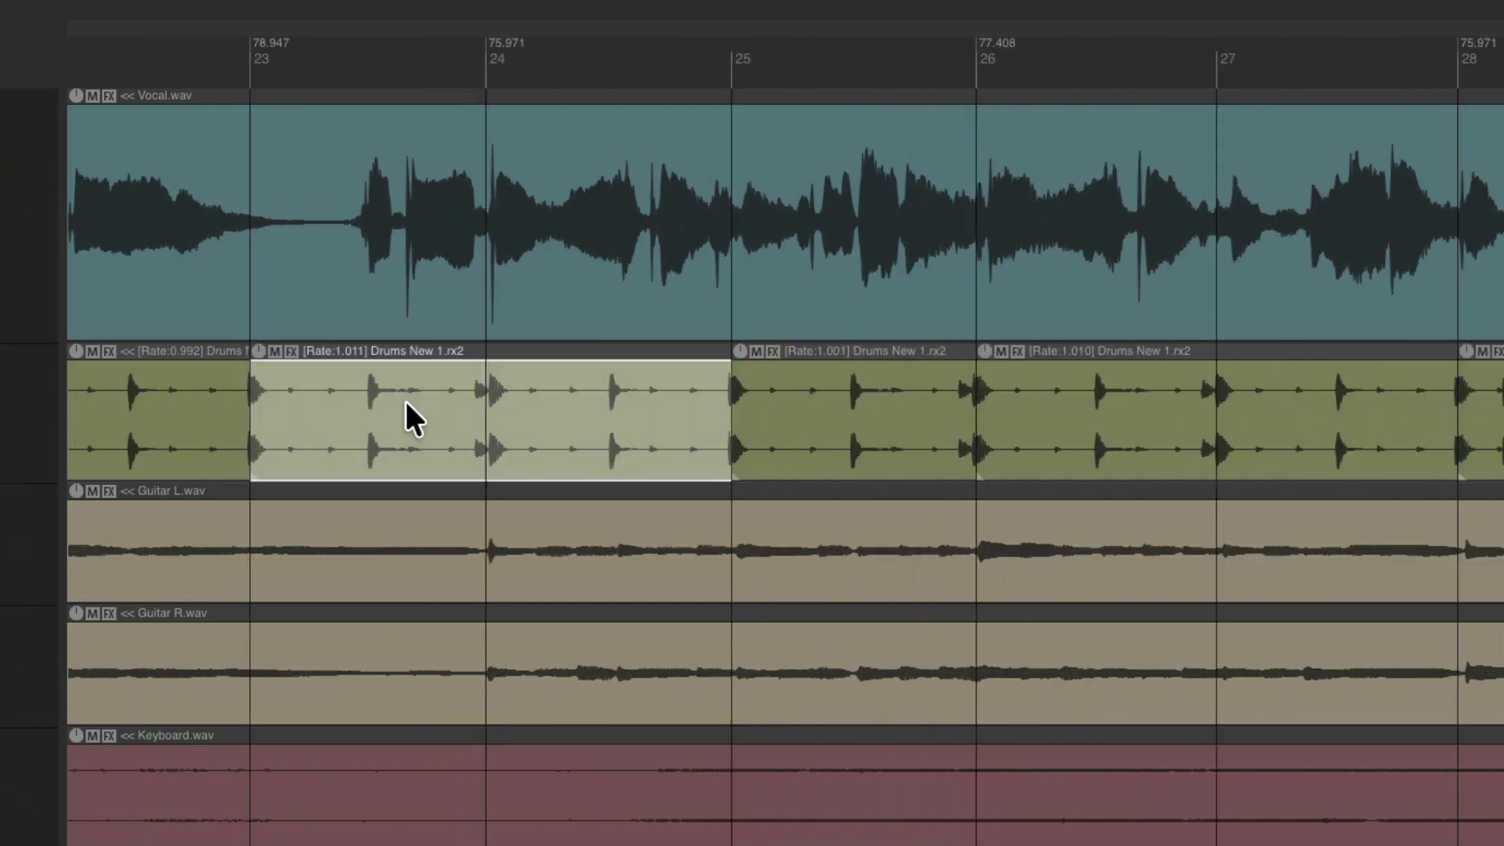
pyautogui.scroll(-5, 404, 397)
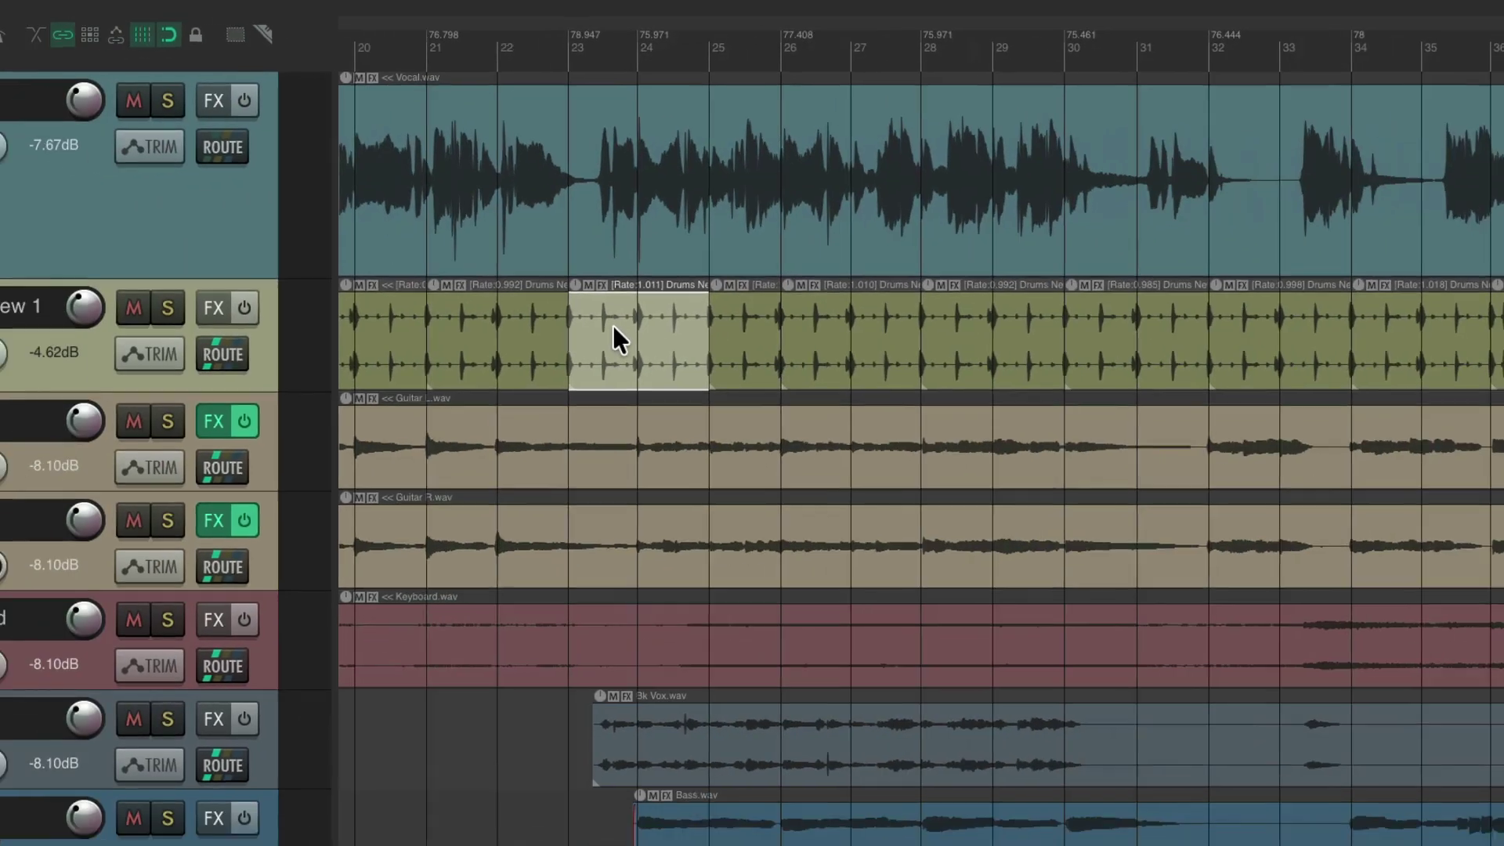
pyautogui.keyDown('shift'); pyautogui.click(1387, 309); pyautogui.keyUp('shift')
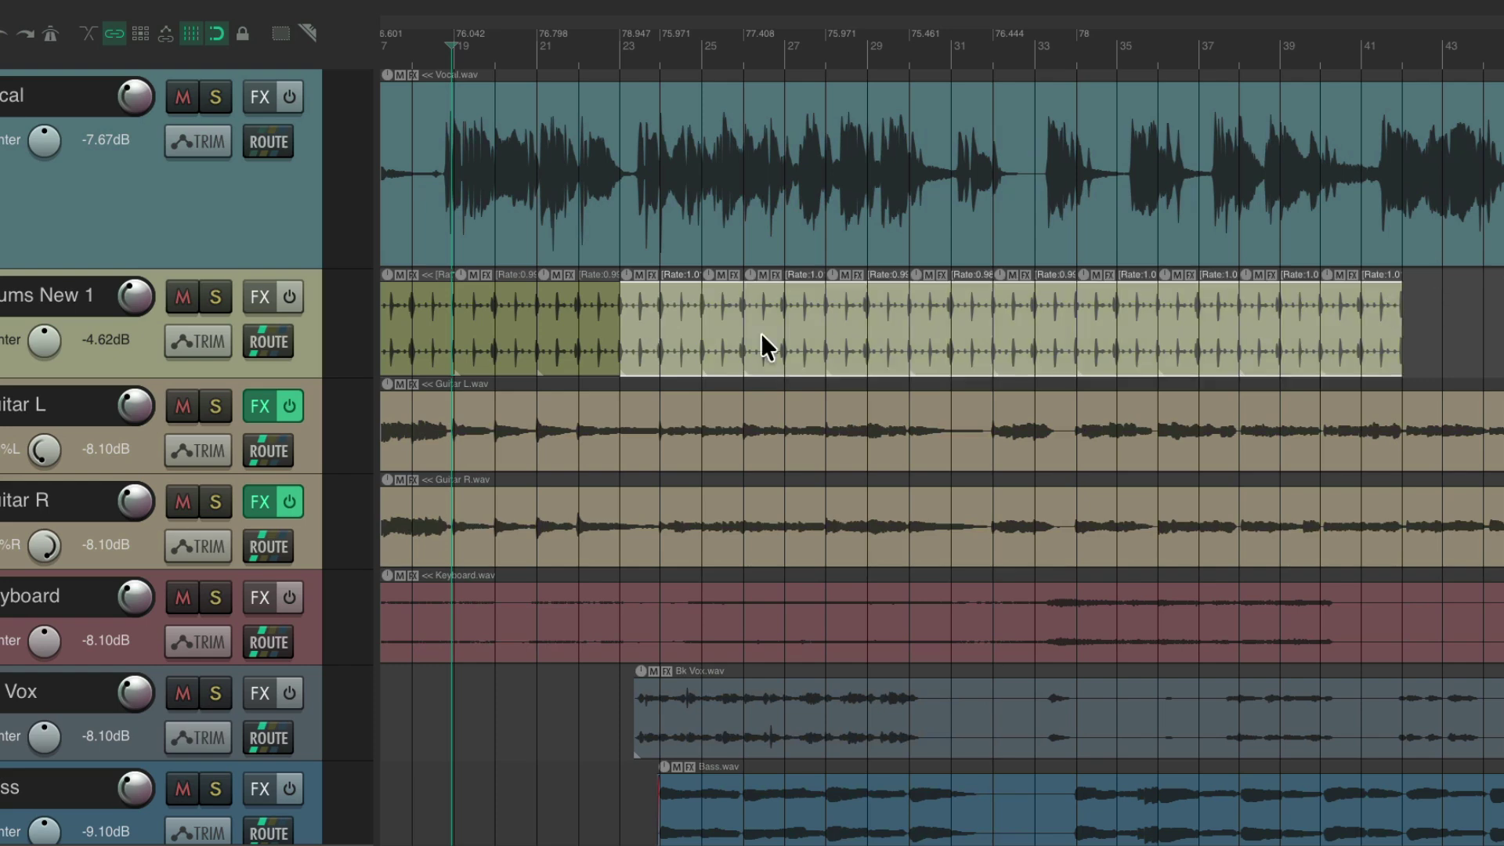
pyautogui.press('Delete')
# Step: Refill the drum track with a one-measure loop at measure 23 and two-measure loops from measure 24, and play through the change
pyautogui.scroll(3, 593, 360)
pyautogui.moveTo(671, 313); pyautogui.dragTo(818, 314)
pyautogui.moveTo(561, 317); pyautogui.dragTo(1159, 307)
pyautogui.click(427, 49)
pyautogui.press('space')
pyautogui.scroll(5, 463, 195)
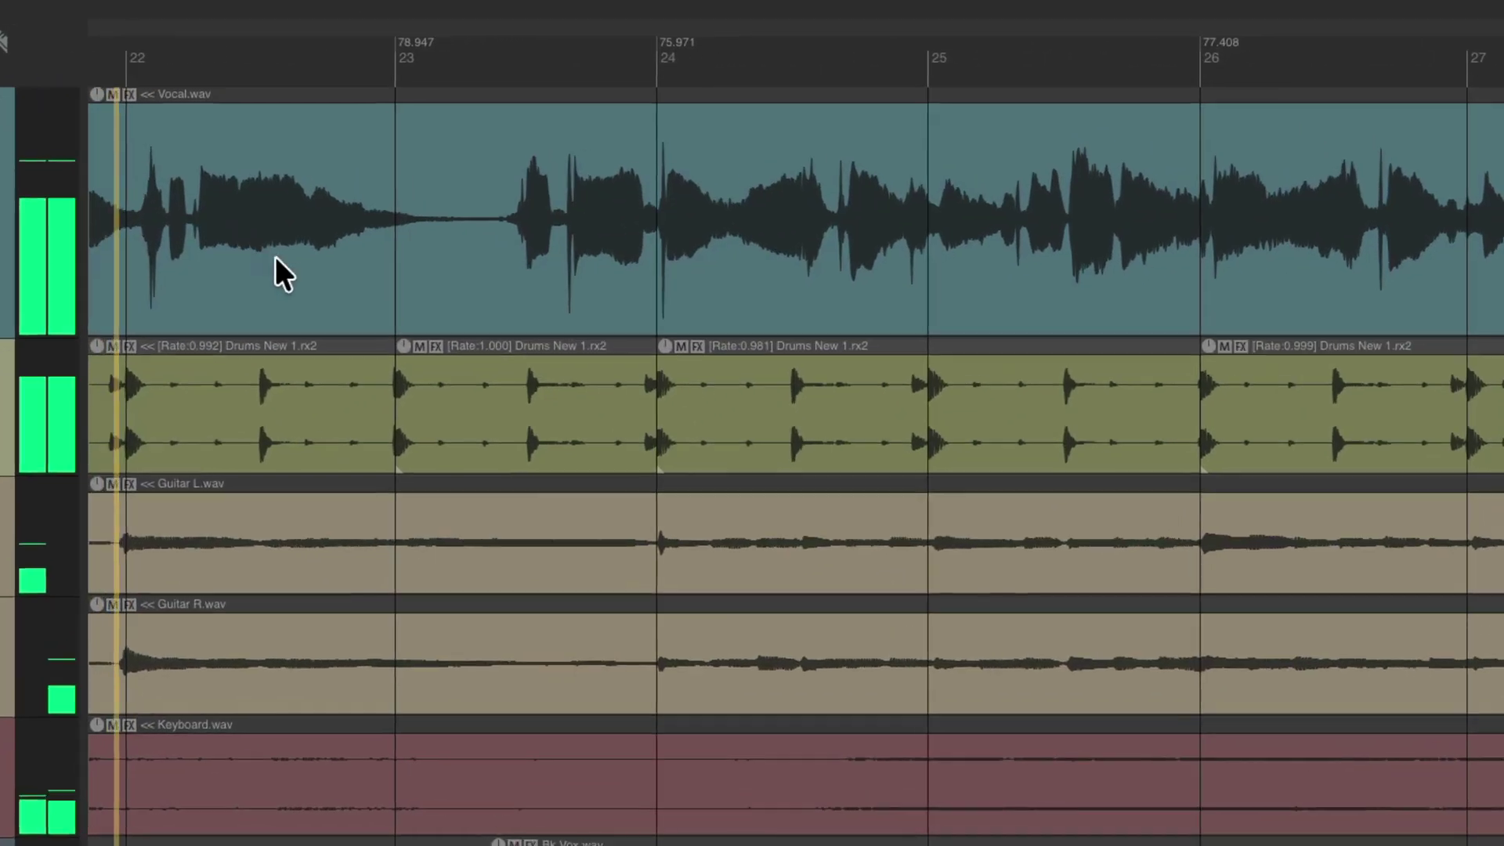
pyautogui.scroll(1, 335, 335)
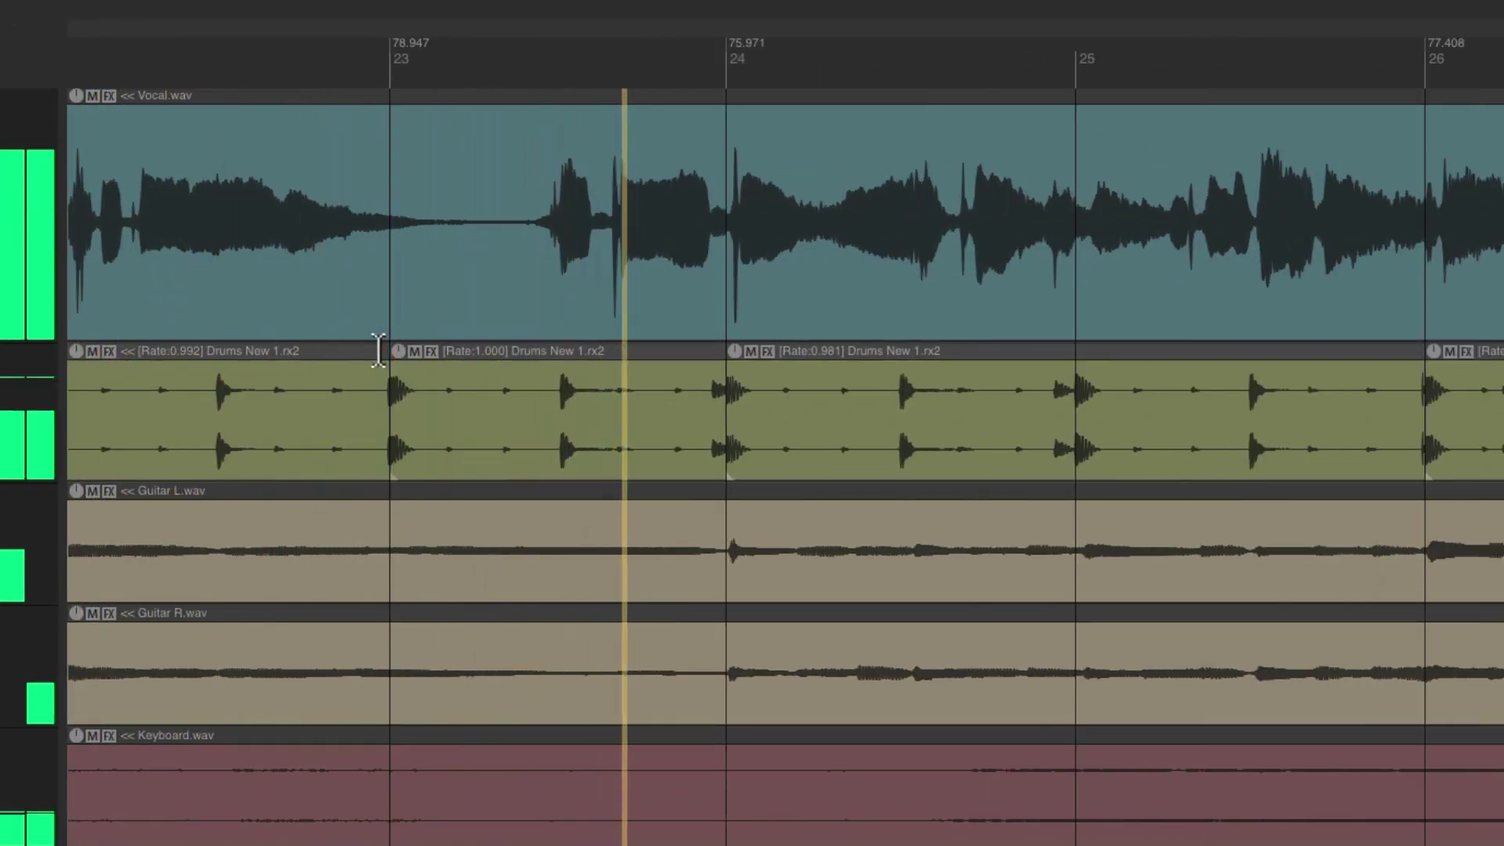
pyautogui.scroll(1, 378, 349)
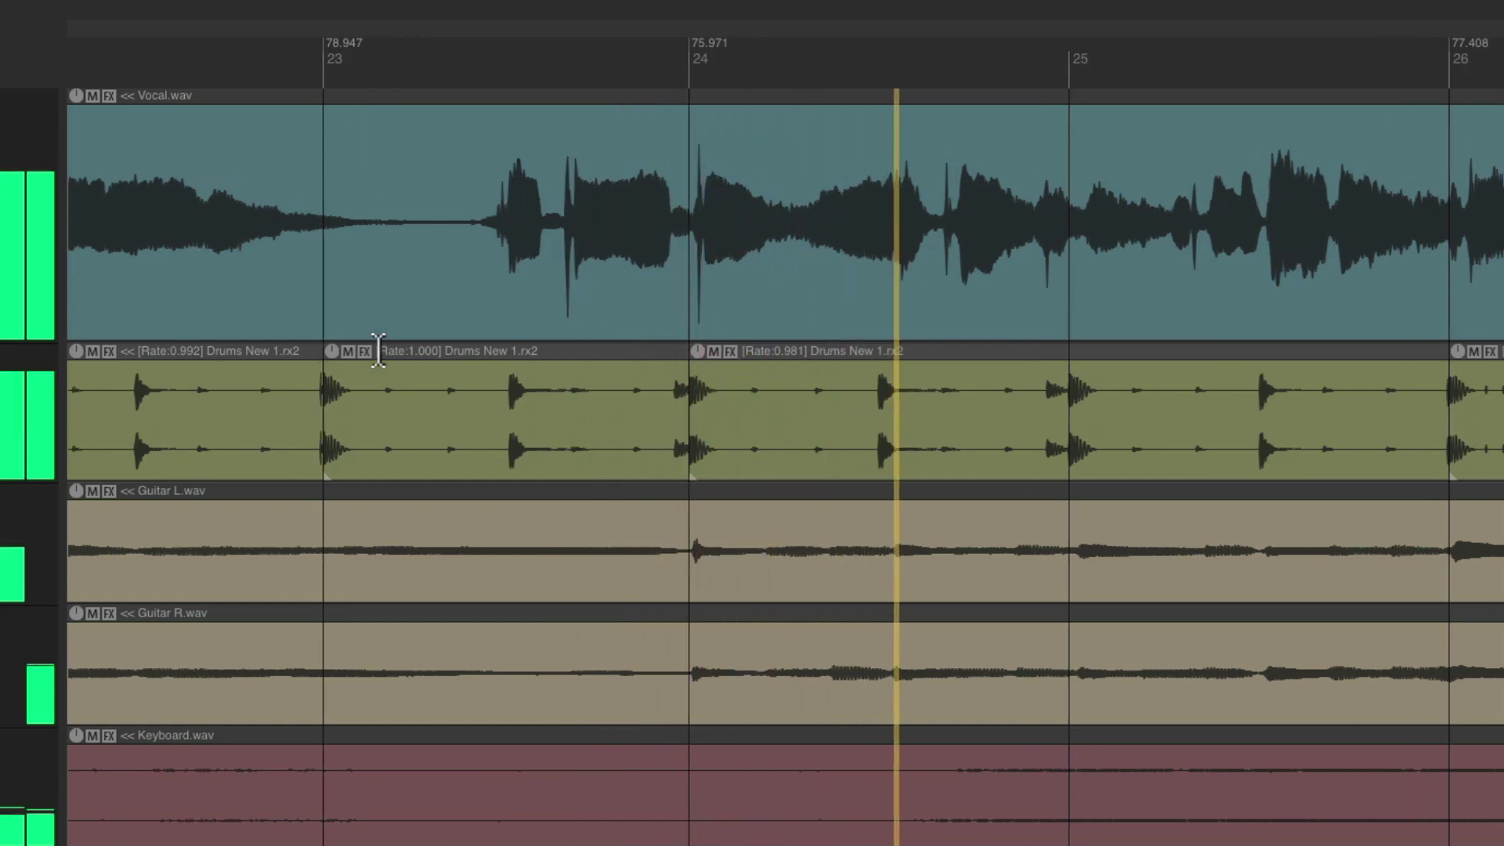
pyautogui.press('space')
# Step: Trim the end of the drum loop at measure 23 to remove the pickup hit before measure 24, and play from measure 23
pyautogui.moveTo(678, 419); pyautogui.dragTo(609, 423)
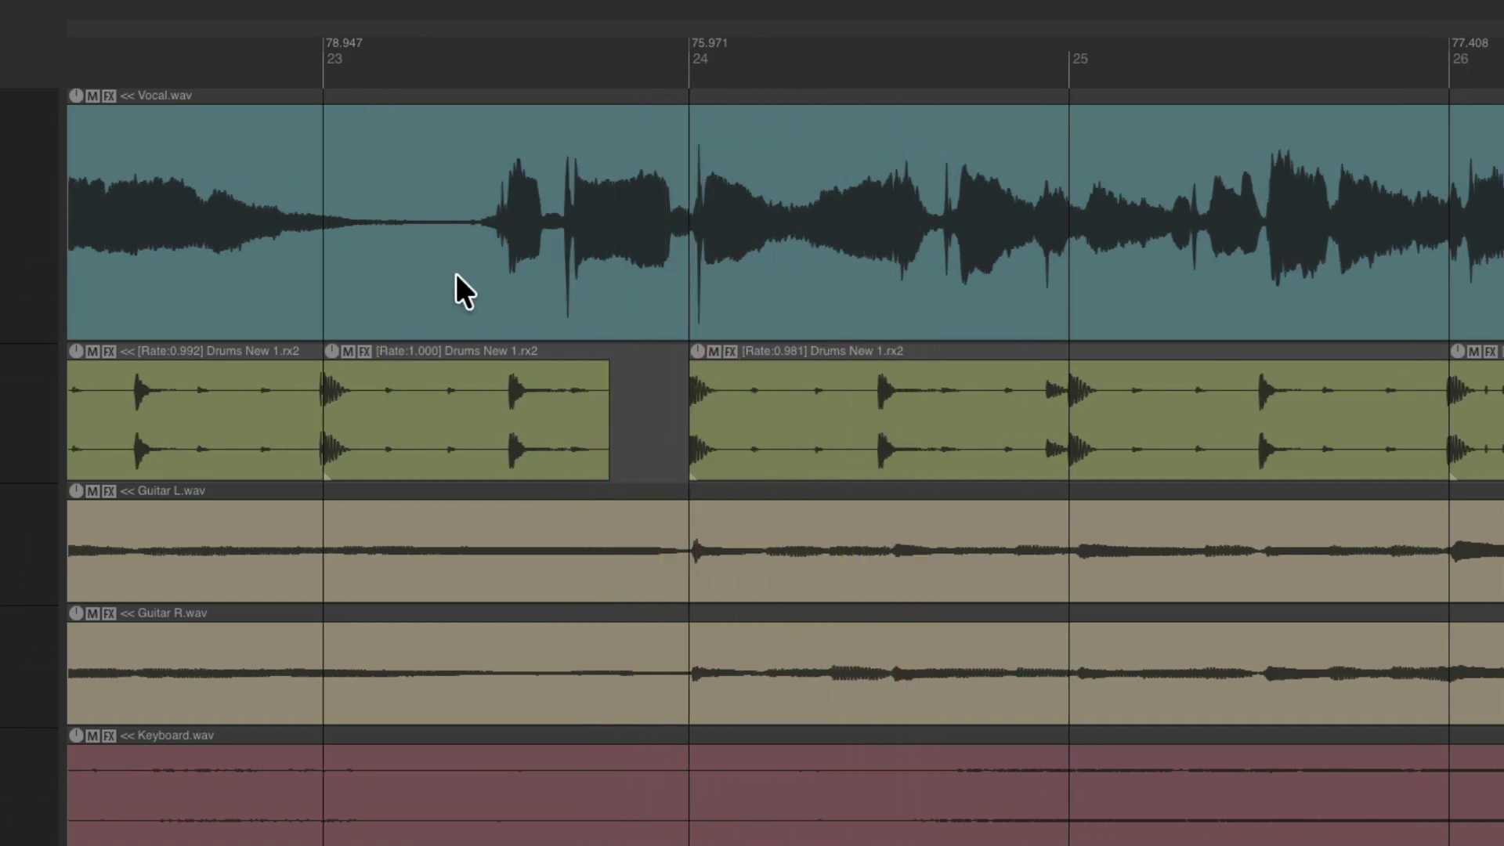
pyautogui.press('space')
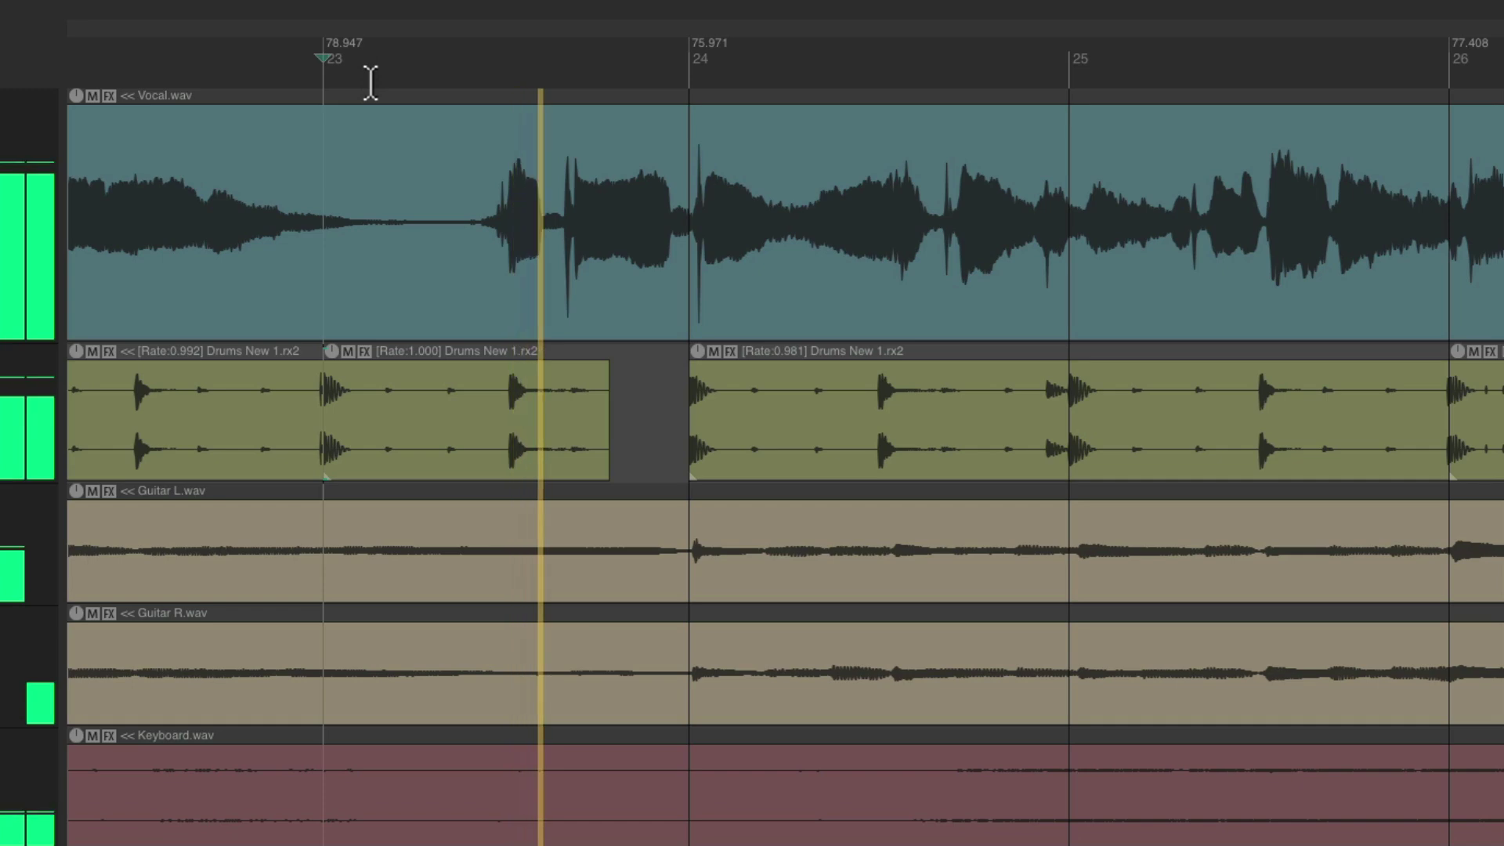
pyautogui.hscroll(3, 469, 138)
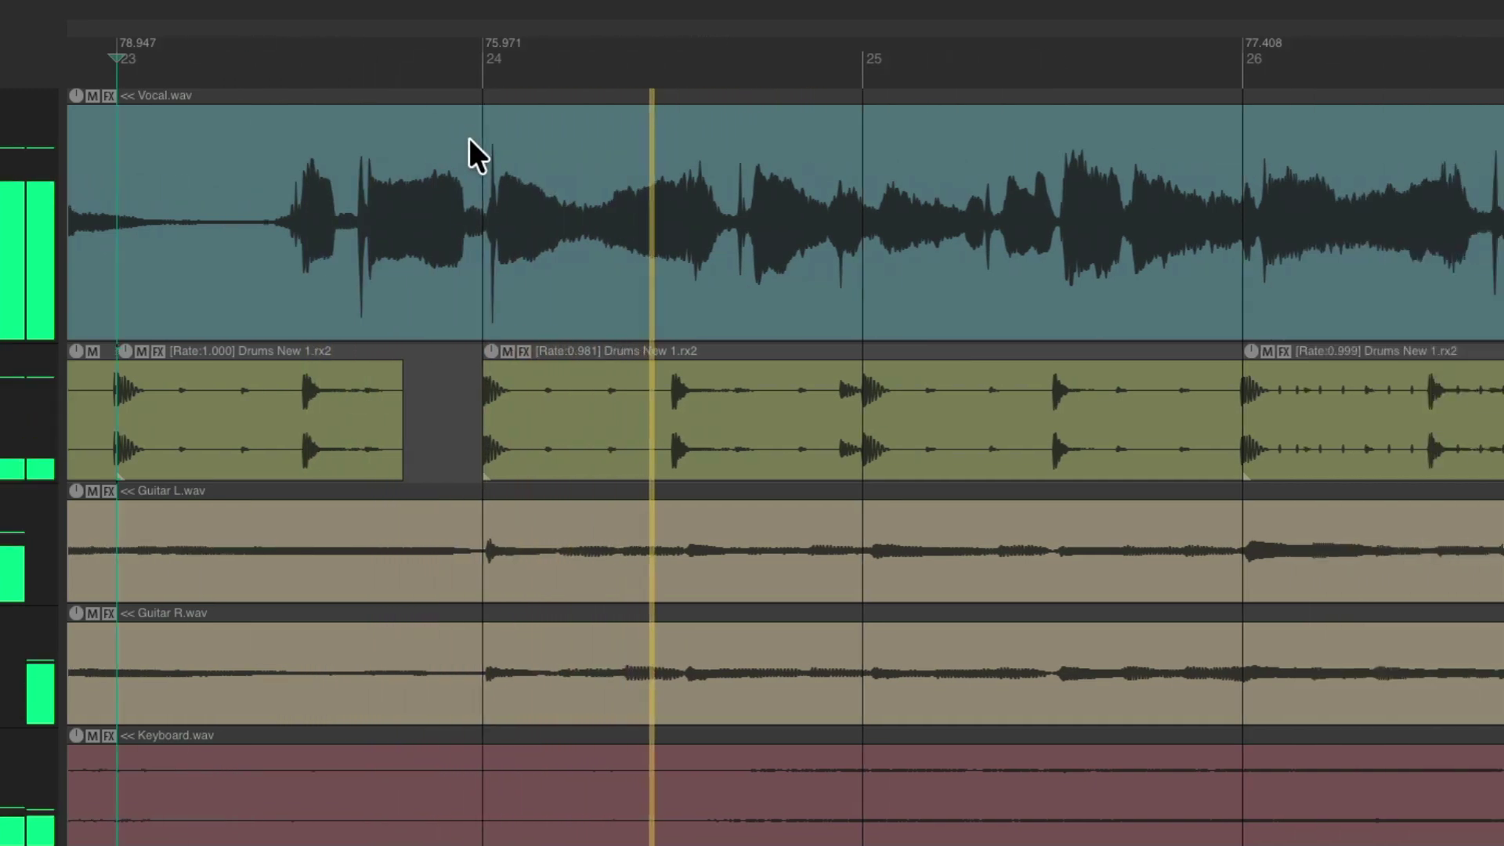
pyautogui.press('space')
# Step: Shift the tempo marker at measure 24 slightly later onto the guitar attack, and replay from the middle of measure 23
pyautogui.scroll(3, 477, 309)
pyautogui.moveTo(500, 43); pyautogui.dragTo(510, 47)
pyautogui.scroll(-3, 510, 47)
pyautogui.click(344, 60)
pyautogui.press('space')
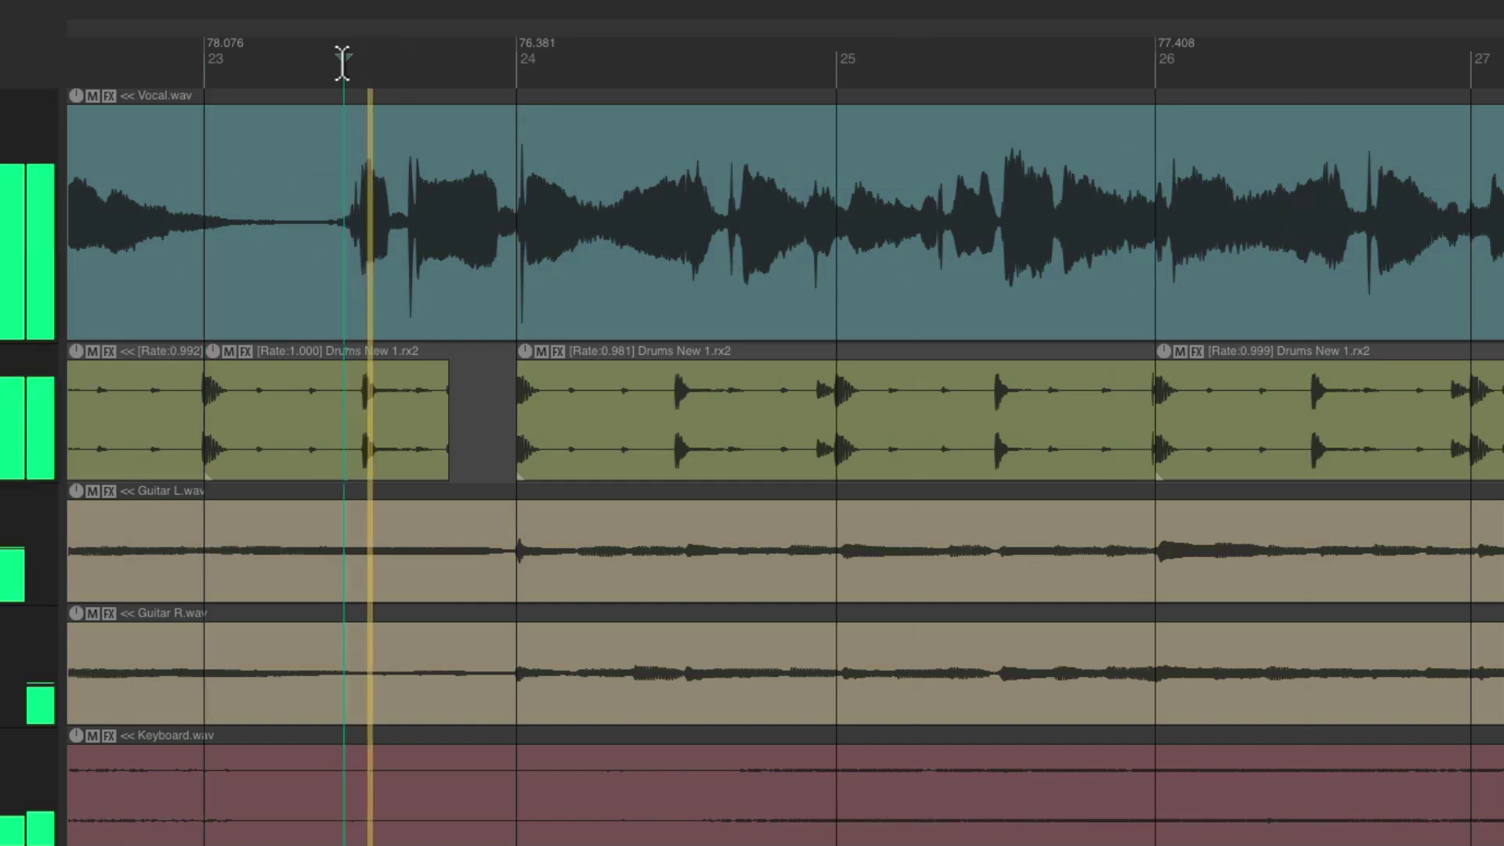
pyautogui.hscroll(3, 450, 153)
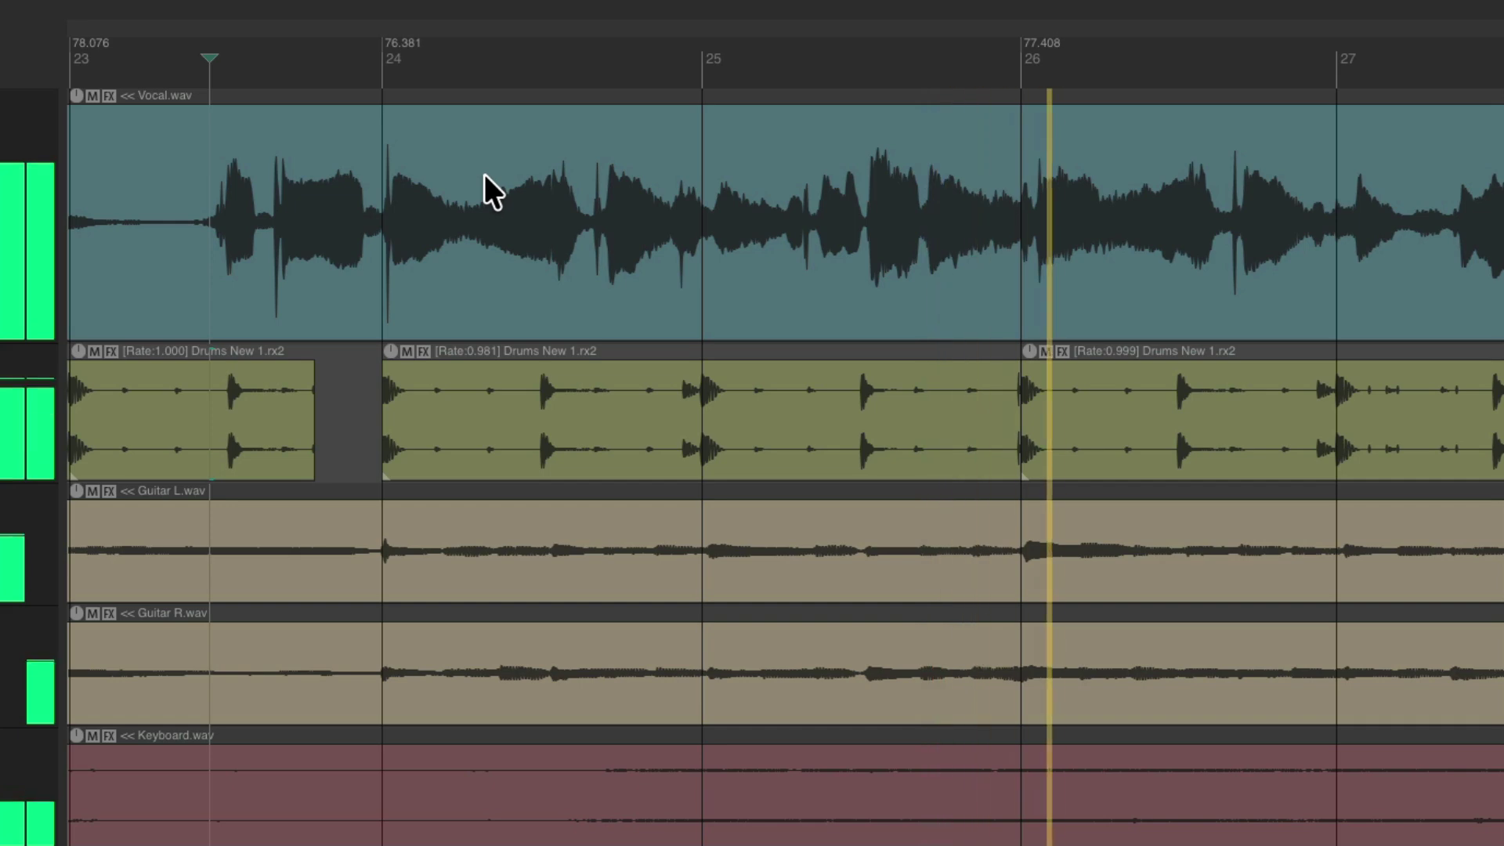
# Step: Shift the tempo markers at measures 26 and 28 slightly later so they line up with the guitar attacks
pyautogui.hscroll(10, 484, 173)
pyautogui.hscroll(4, 486, 176)
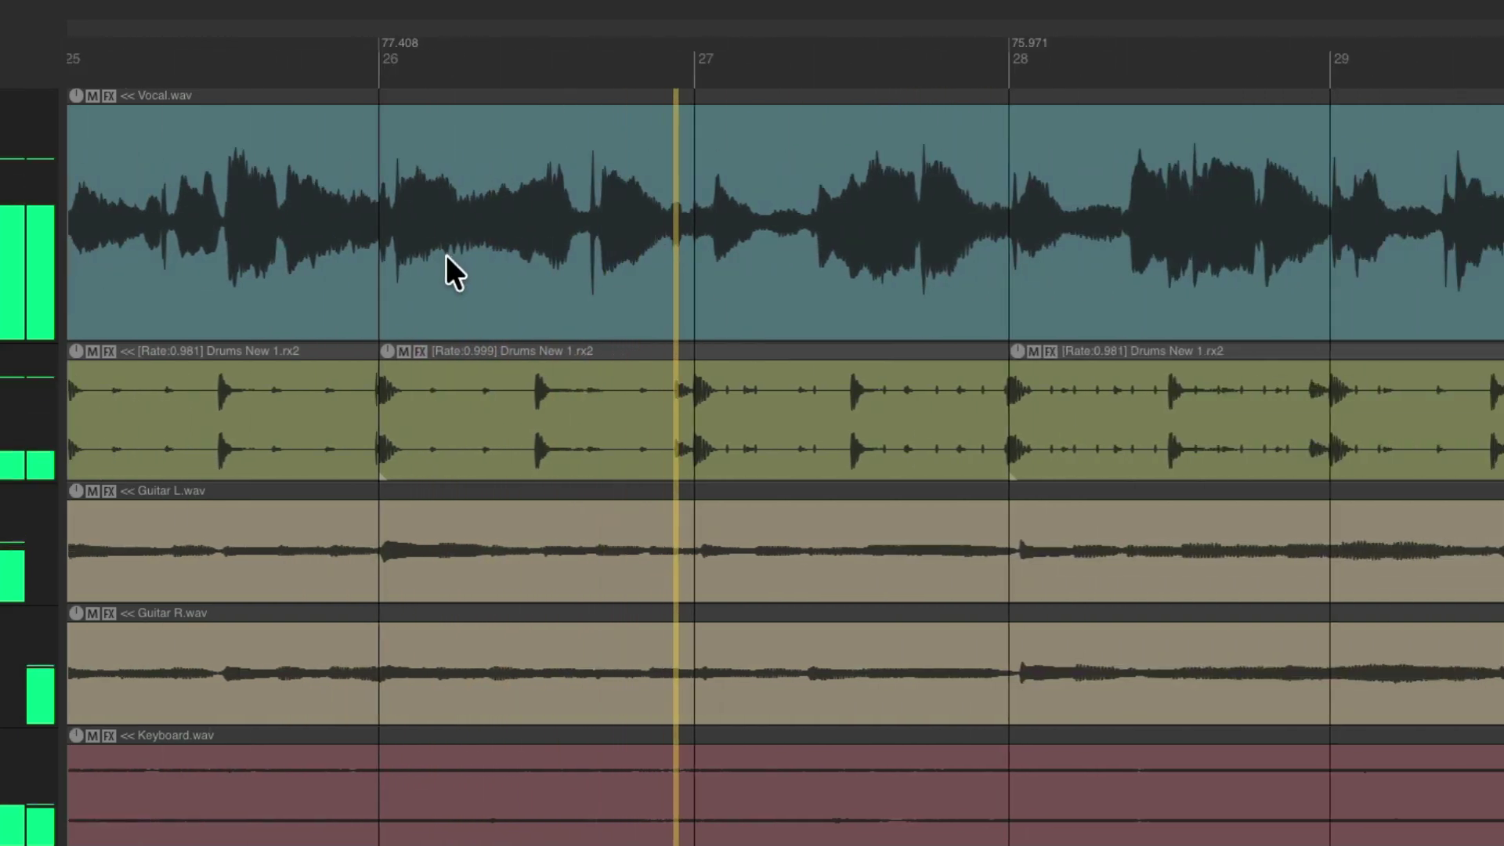
pyautogui.press('space')
pyautogui.scroll(5, 364, 346)
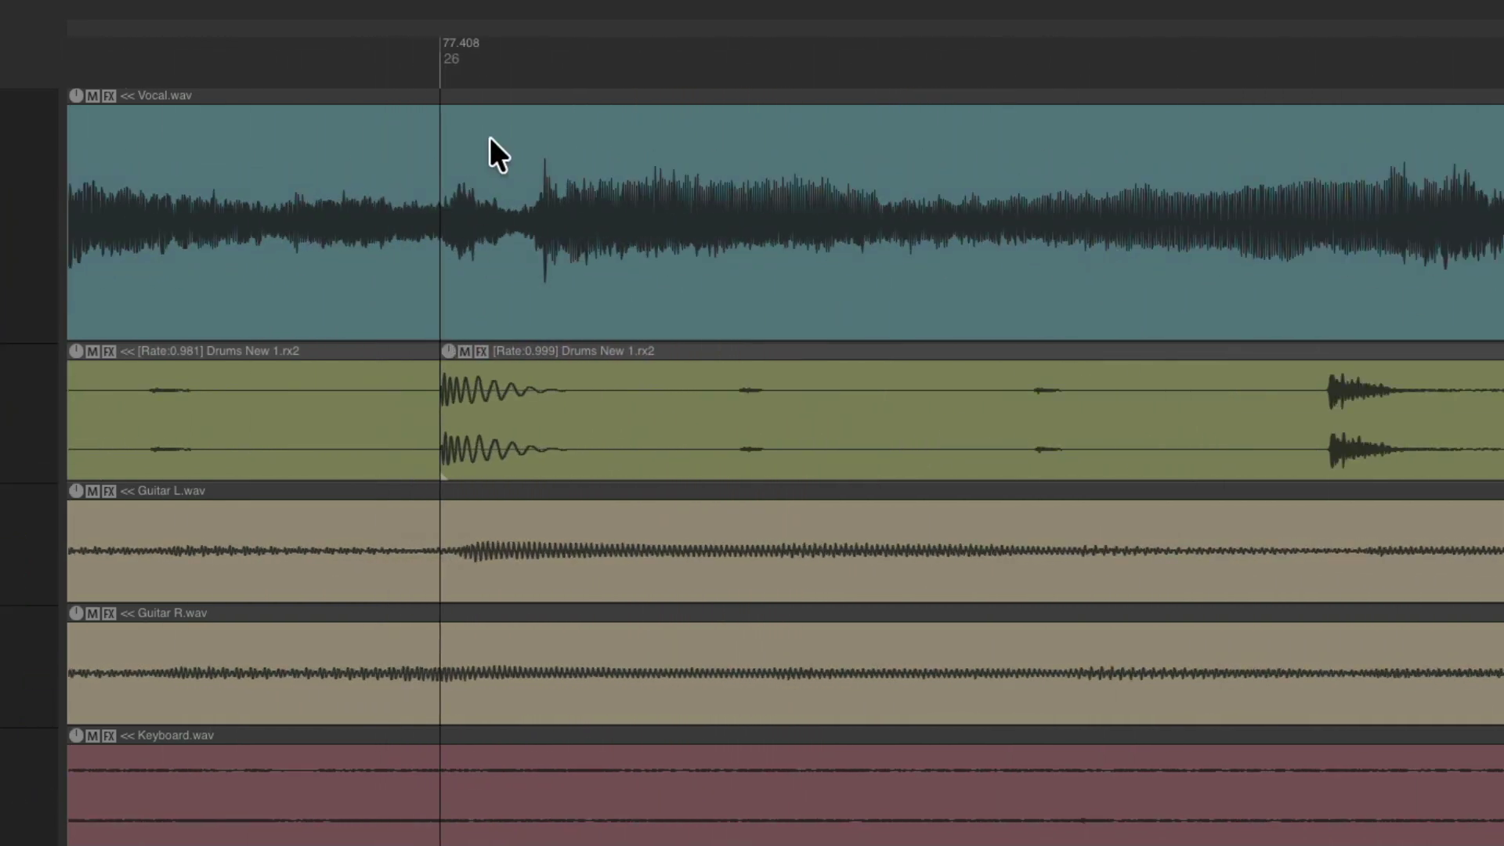
pyautogui.scroll(-5, 514, 160)
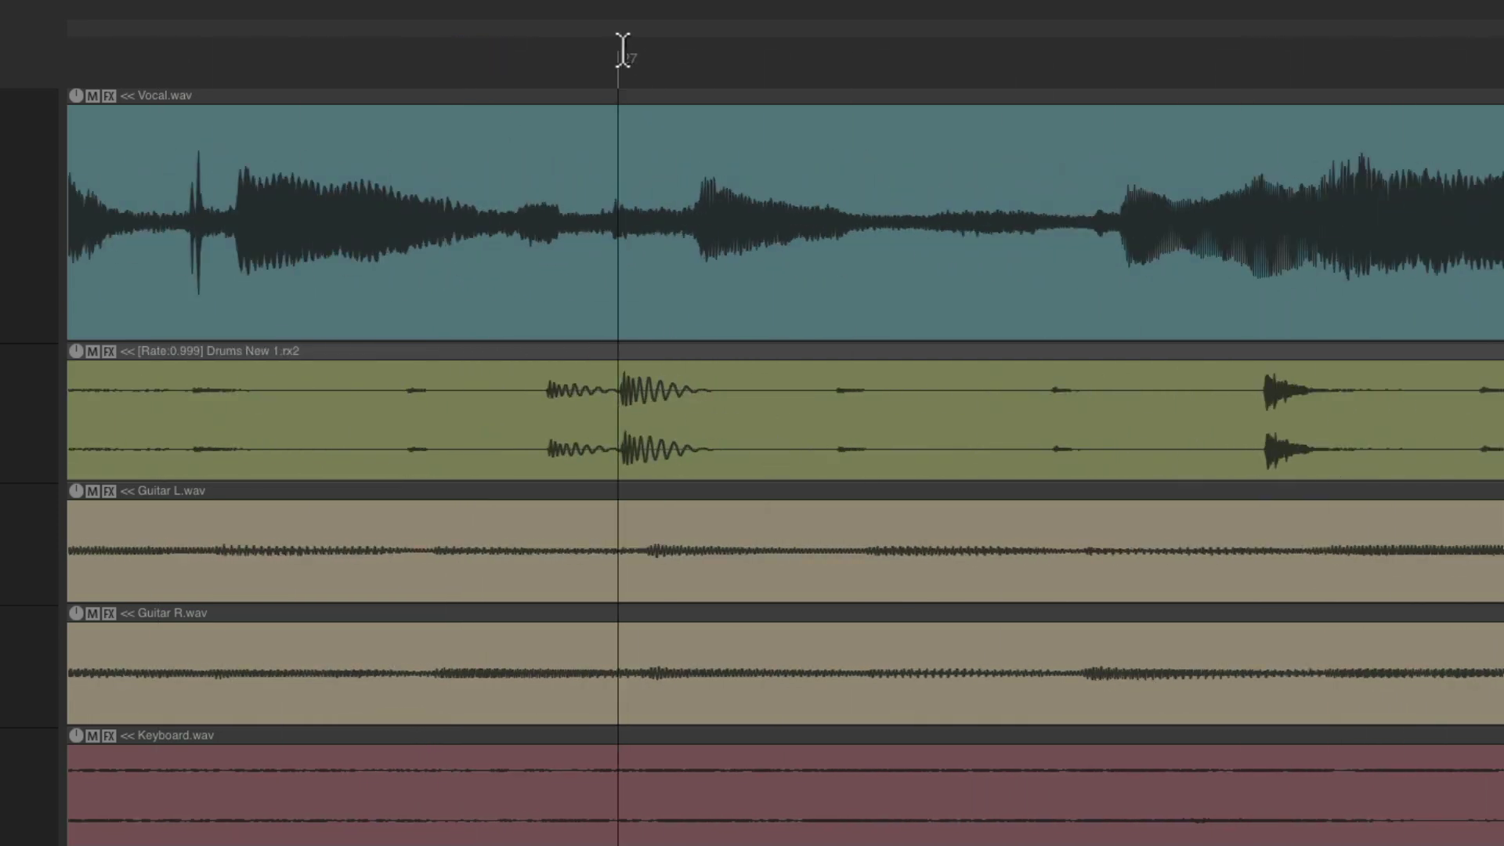
pyautogui.scroll(3, 592, 246)
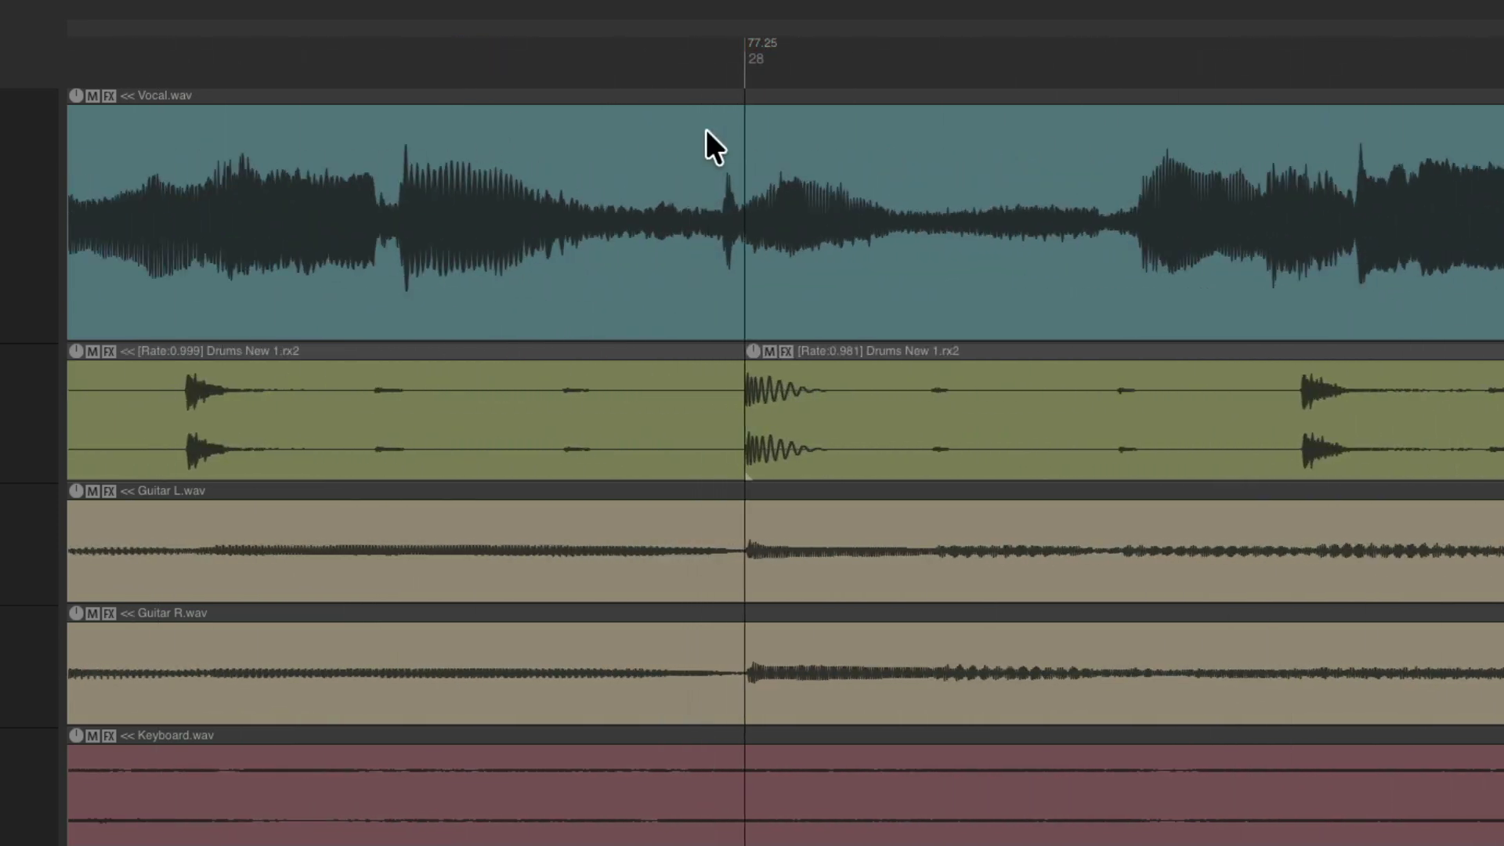
# Step: Play from just before measure 26 through measure 34 to check the drum loop against the adjusted tempo map
pyautogui.scroll(-4, 708, 144)
pyautogui.click(213, 56)
pyautogui.press('space')
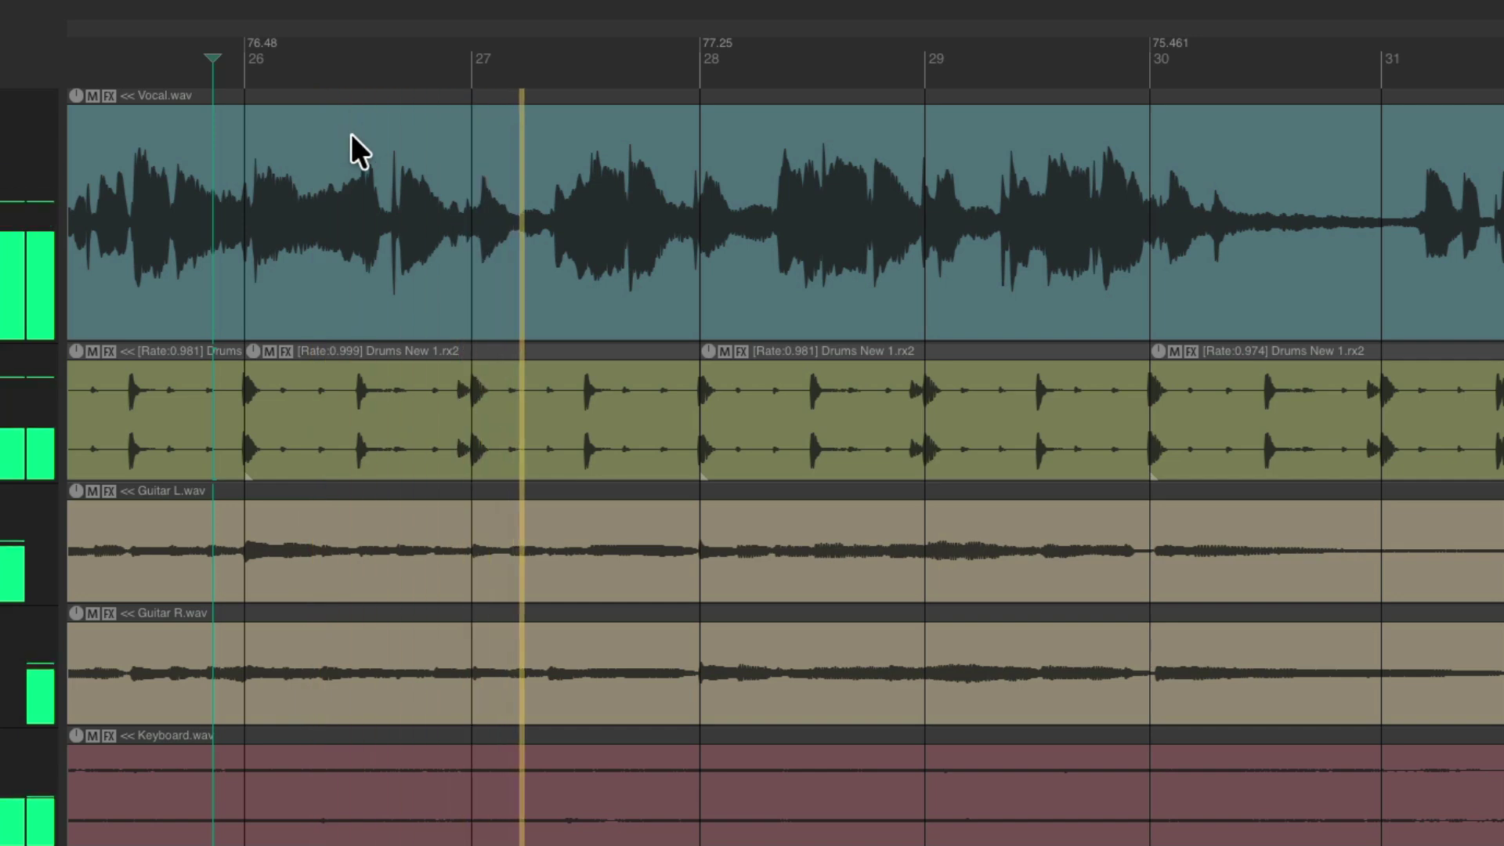
pyautogui.scroll(1, 635, 248)
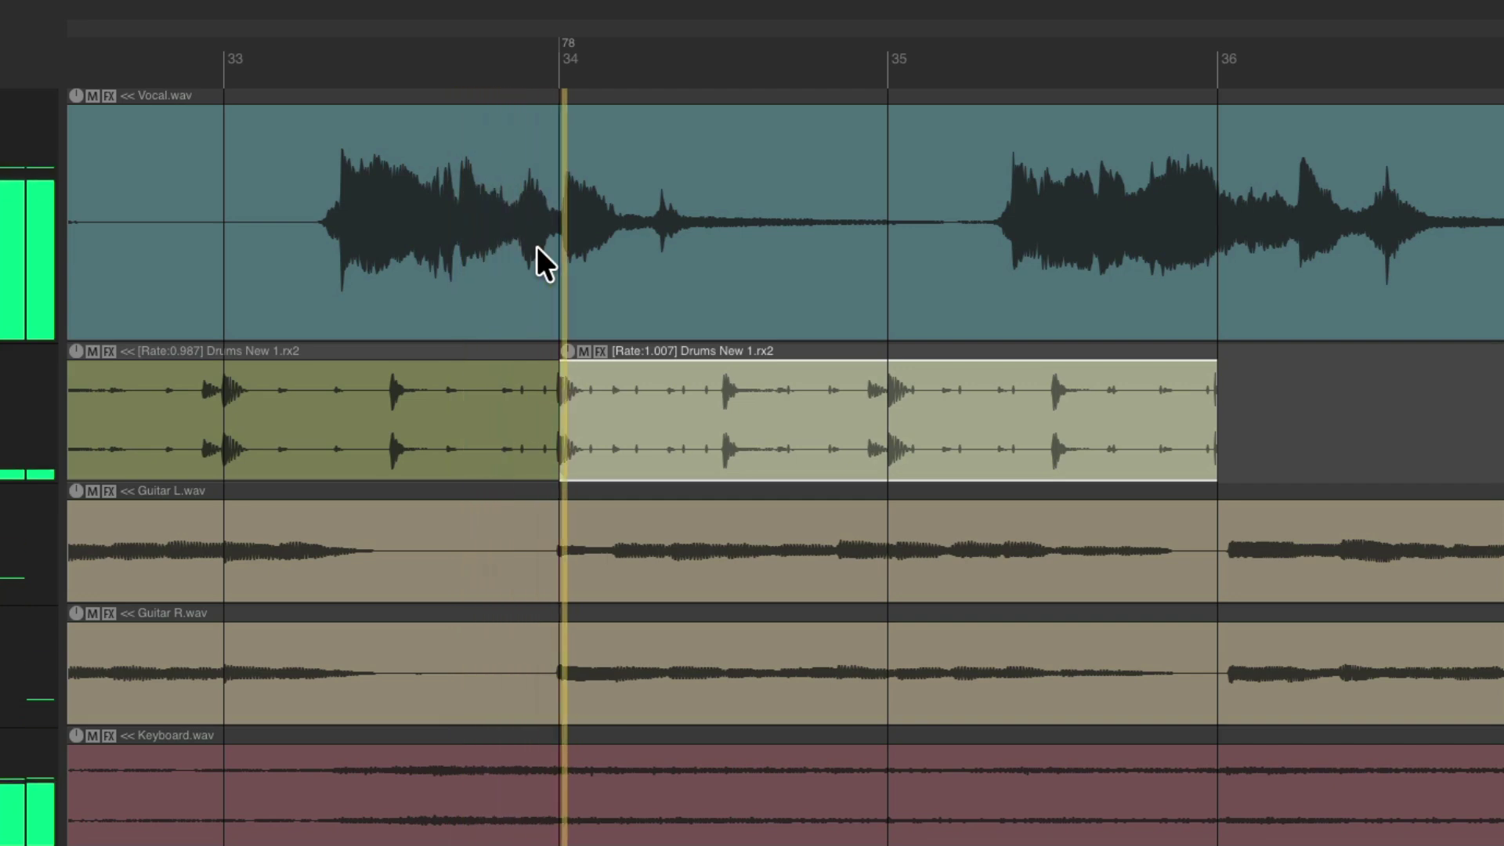
pyautogui.press('space')
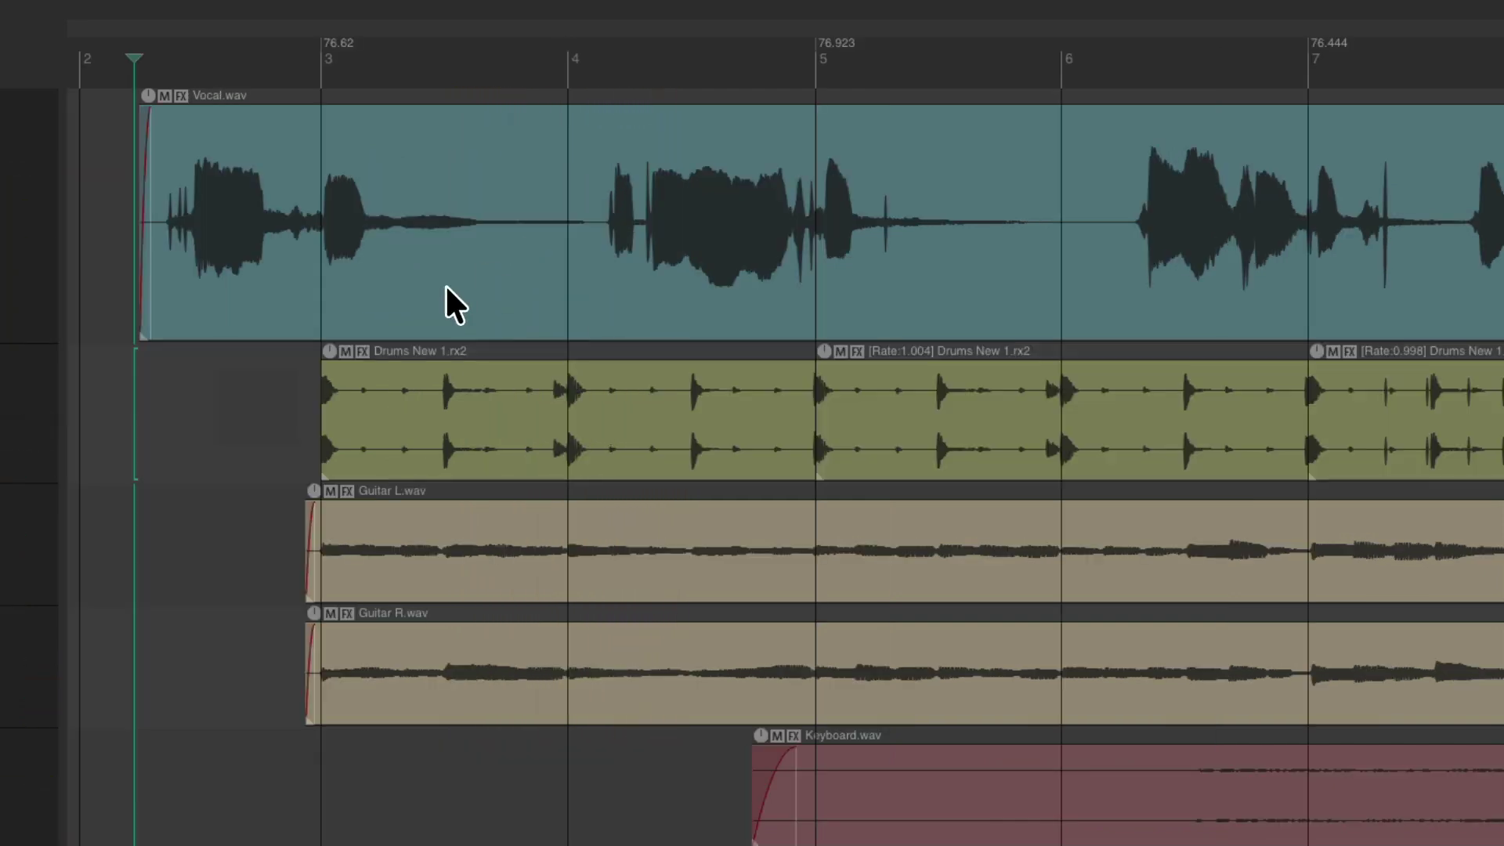
# Step: Play the song from just before the first vocal, muting the drum track around measure 10 and unmuting it for comparison
pyautogui.press('space')
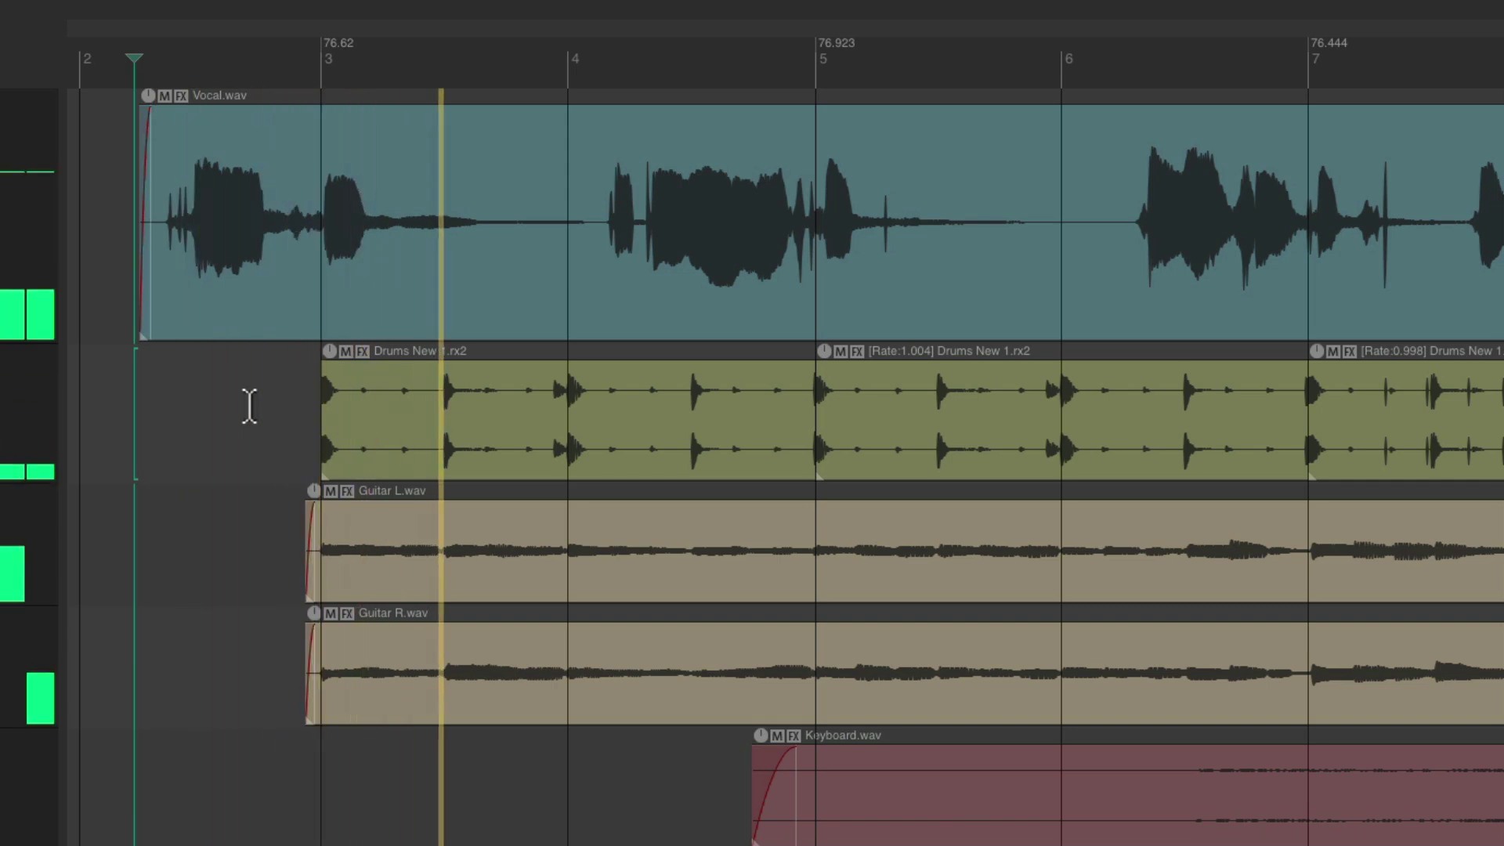
pyautogui.press('h')
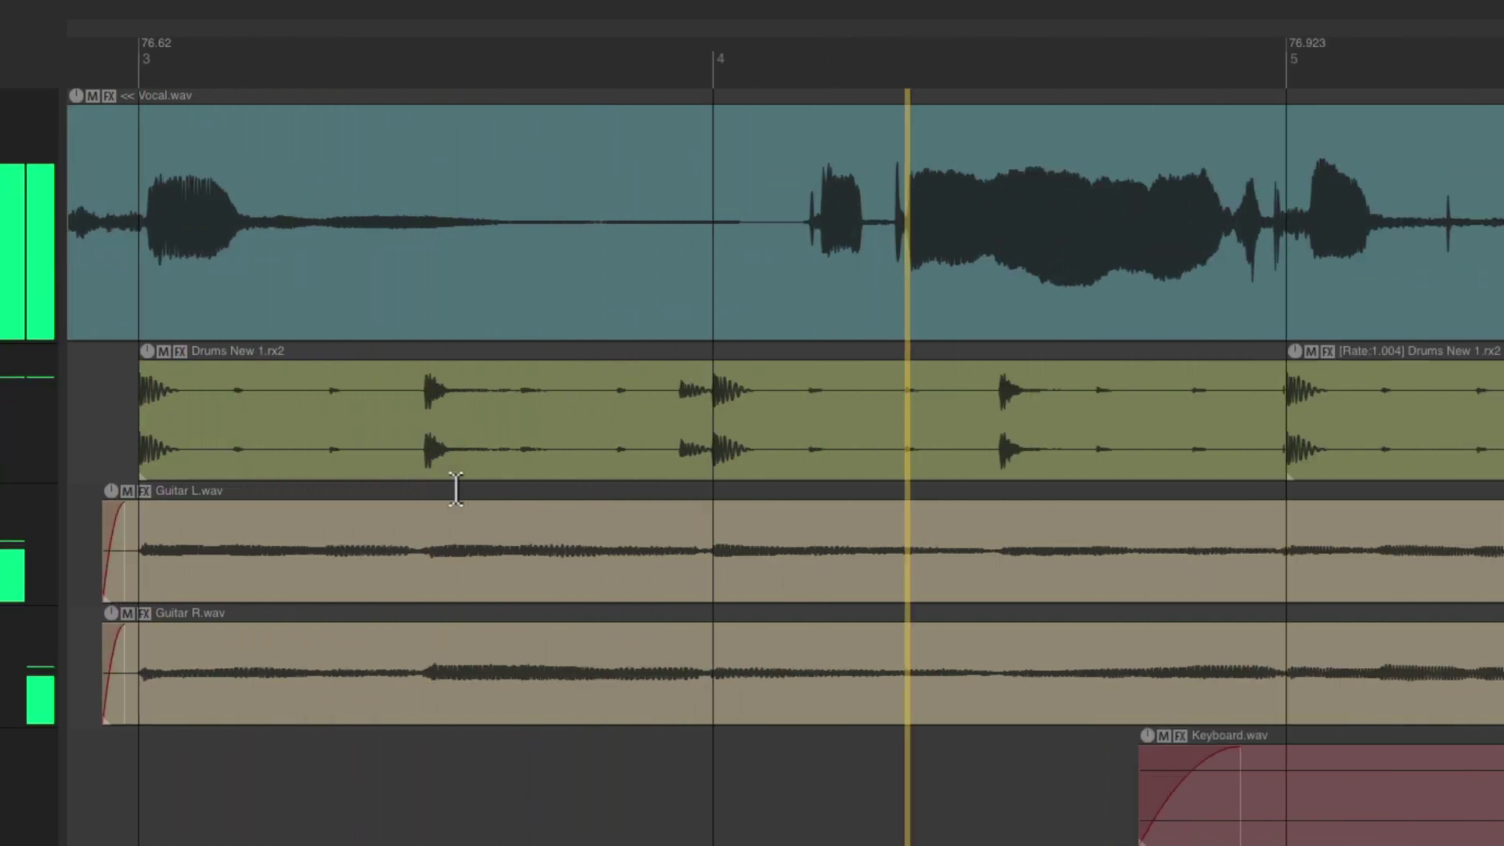
pyautogui.scroll(-2, 456, 489)
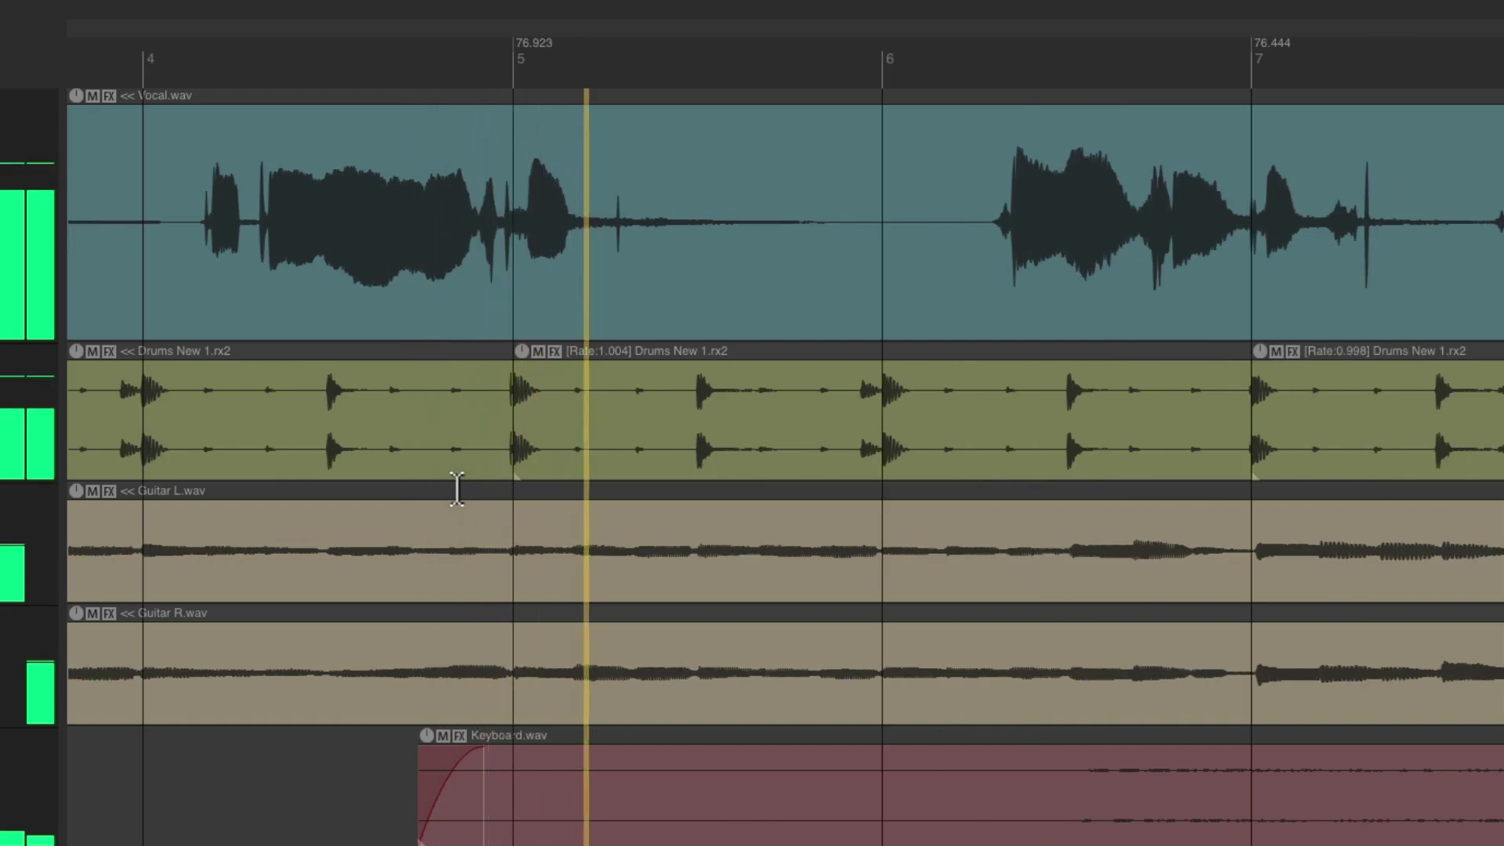
pyautogui.scroll(-1, 456, 490)
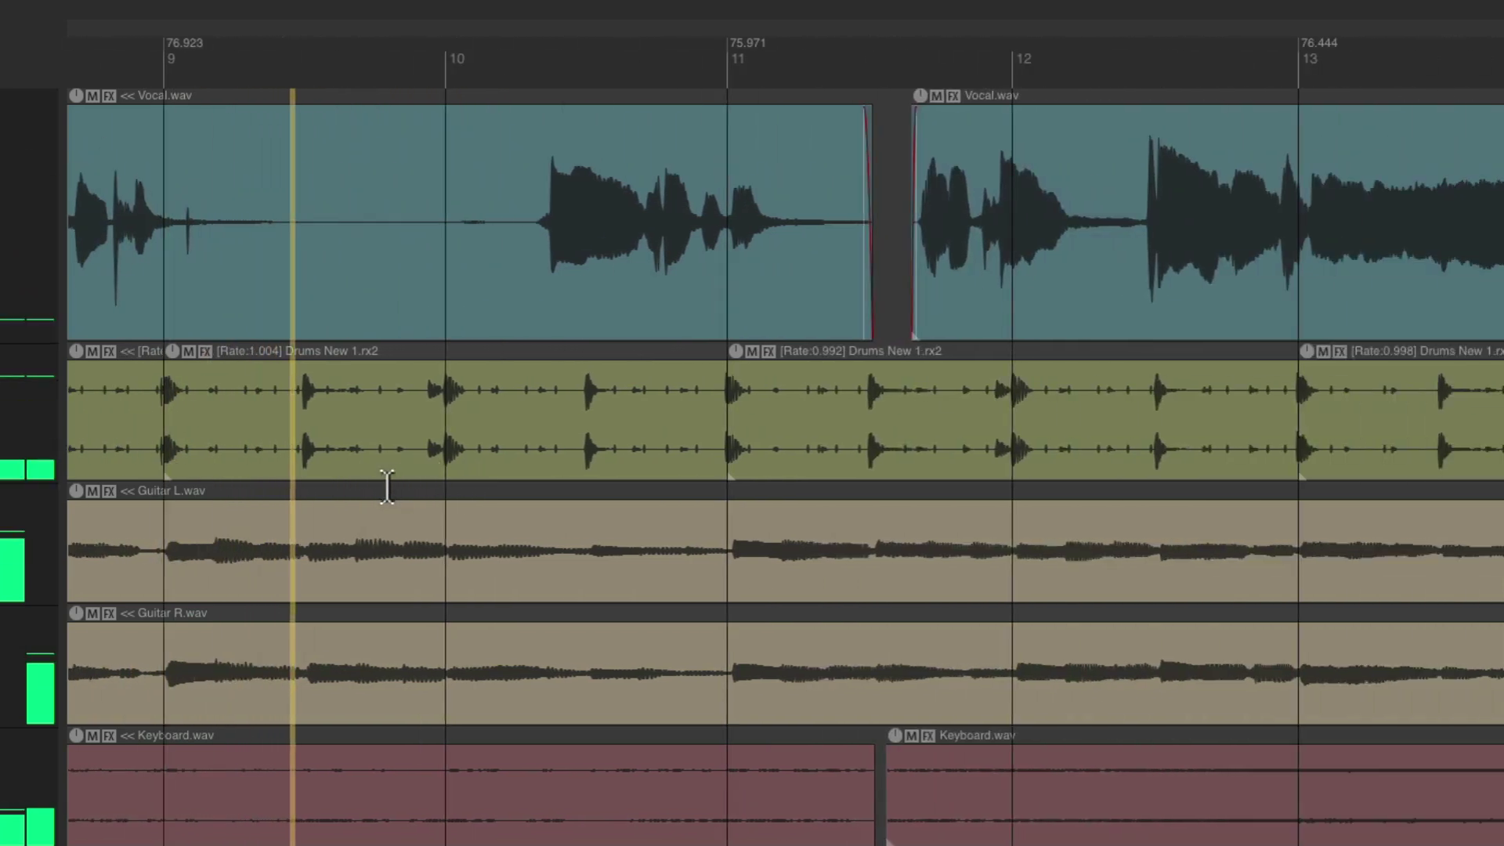
pyautogui.click(29, 376)
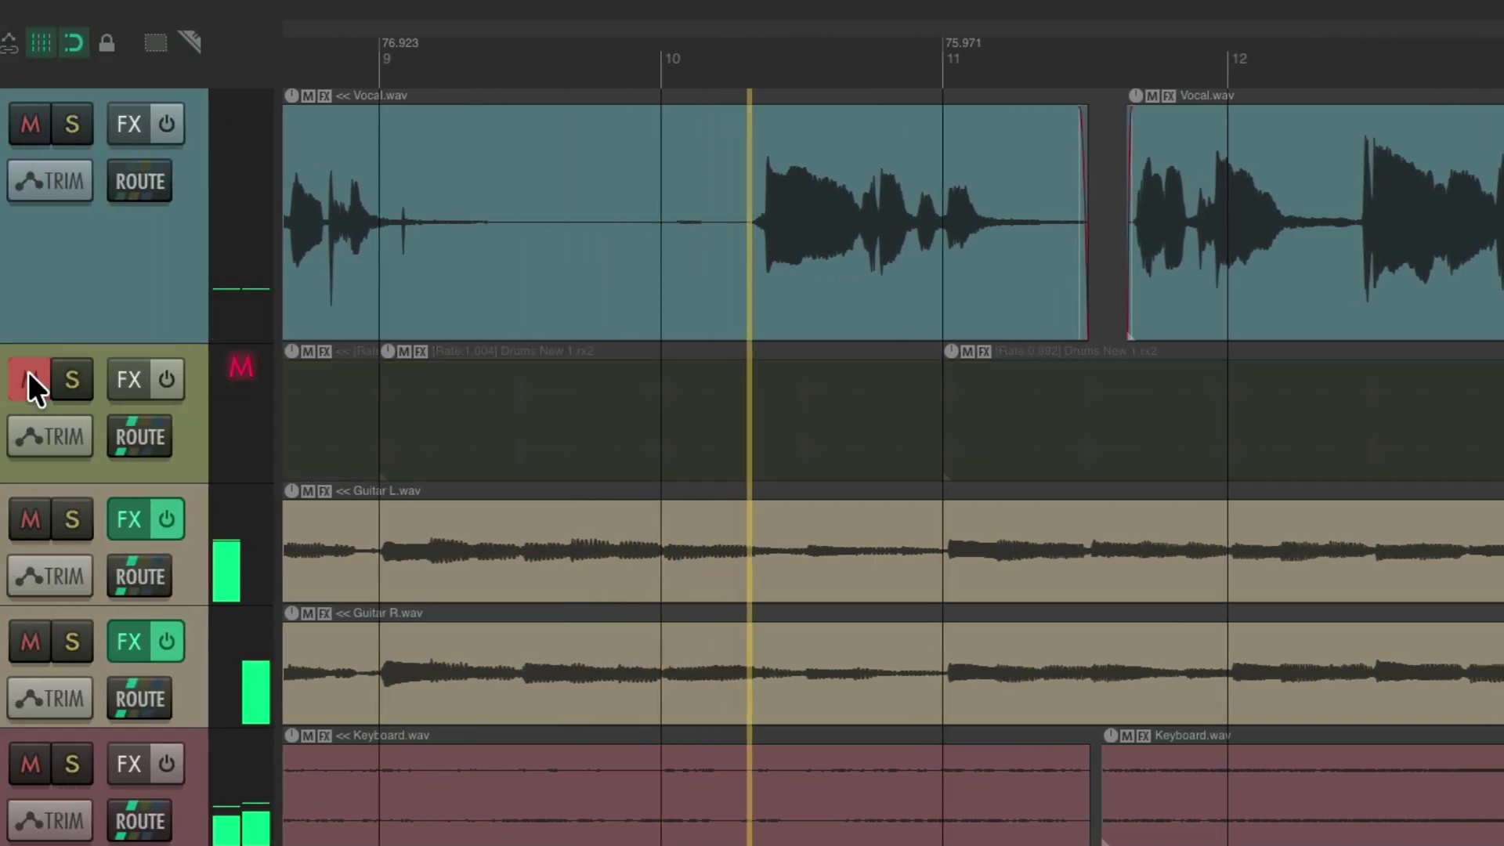
pyautogui.click(29, 372)
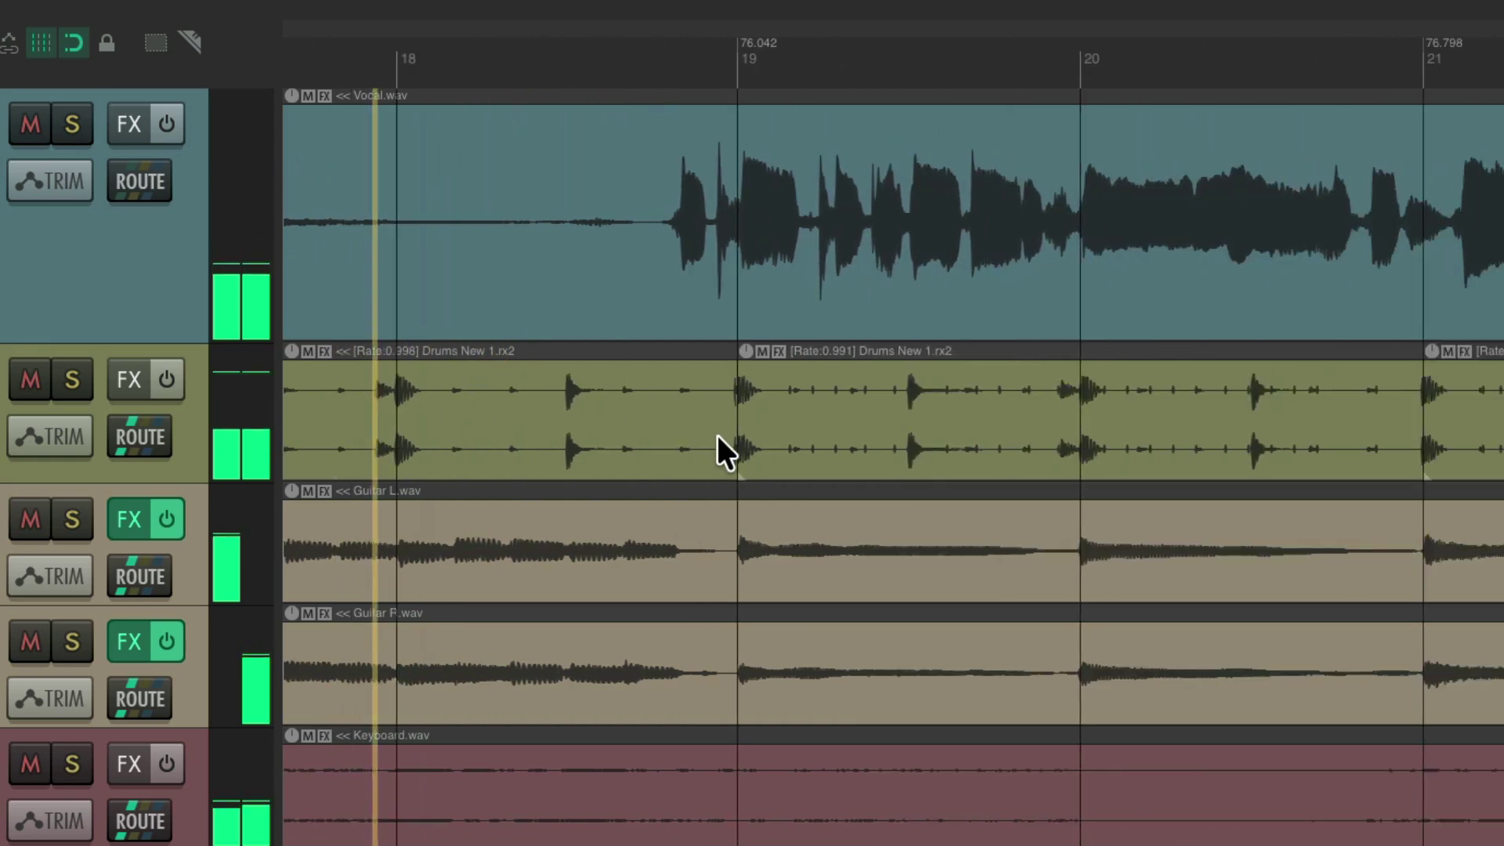
# Step: Keep comparing the song with and without the drum track from about measure 23, leaving it unmuted and stopping playback around measure 36
pyautogui.click(34, 382)
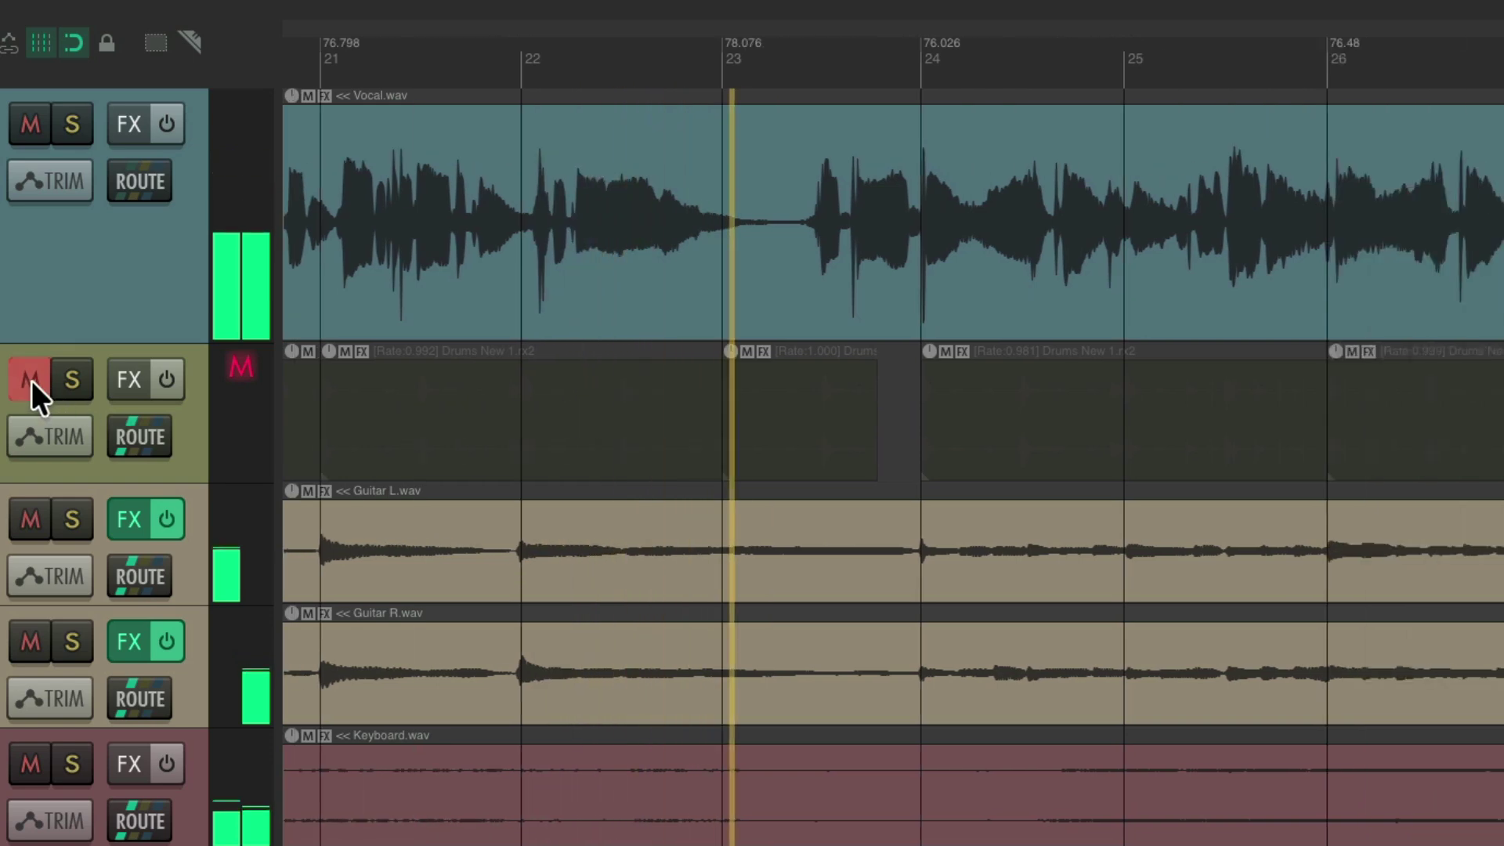
pyautogui.click(30, 379)
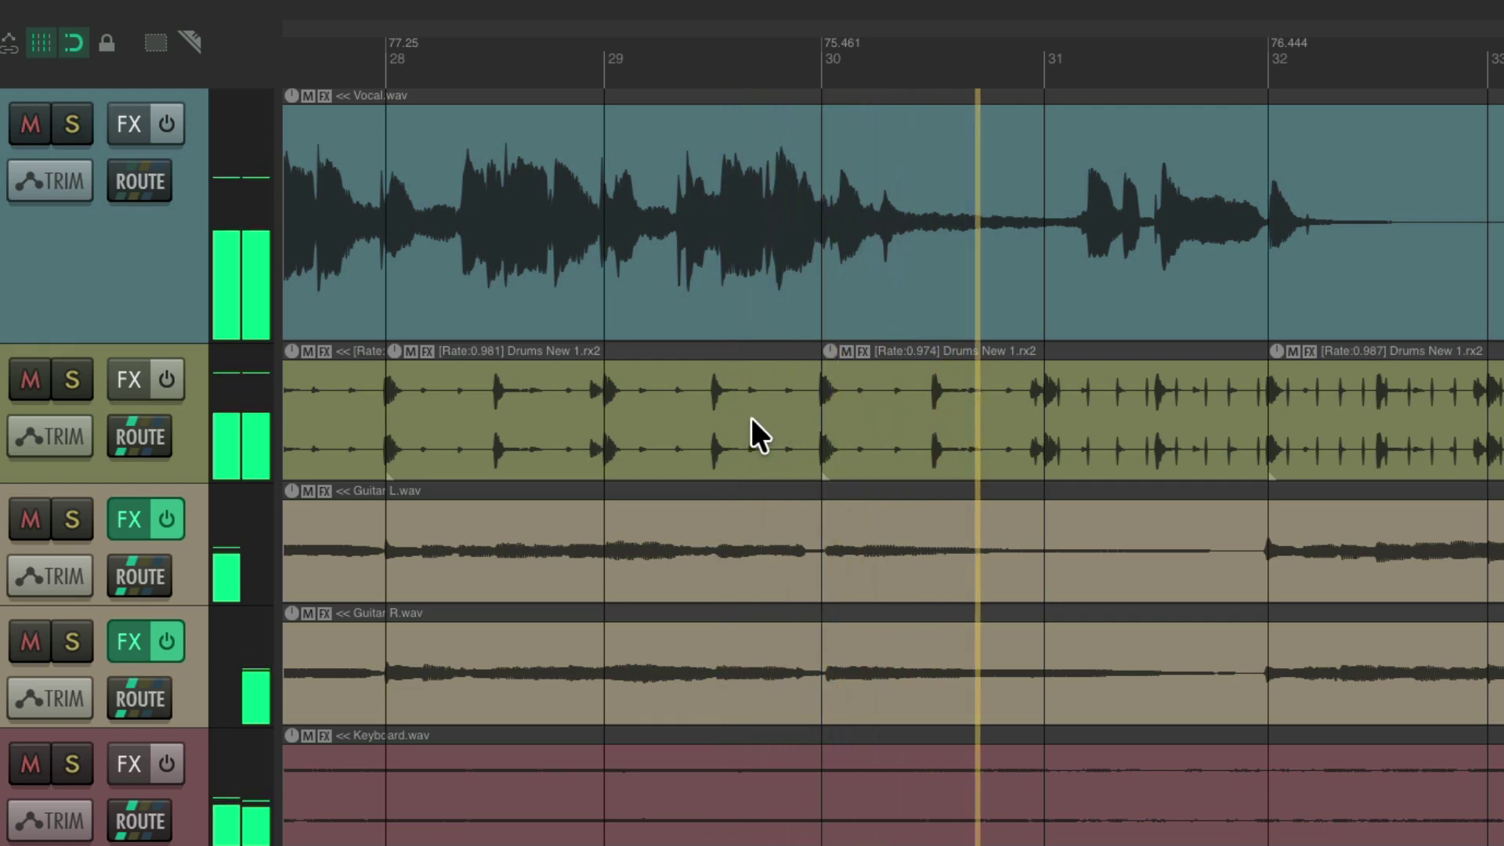
pyautogui.click(30, 379)
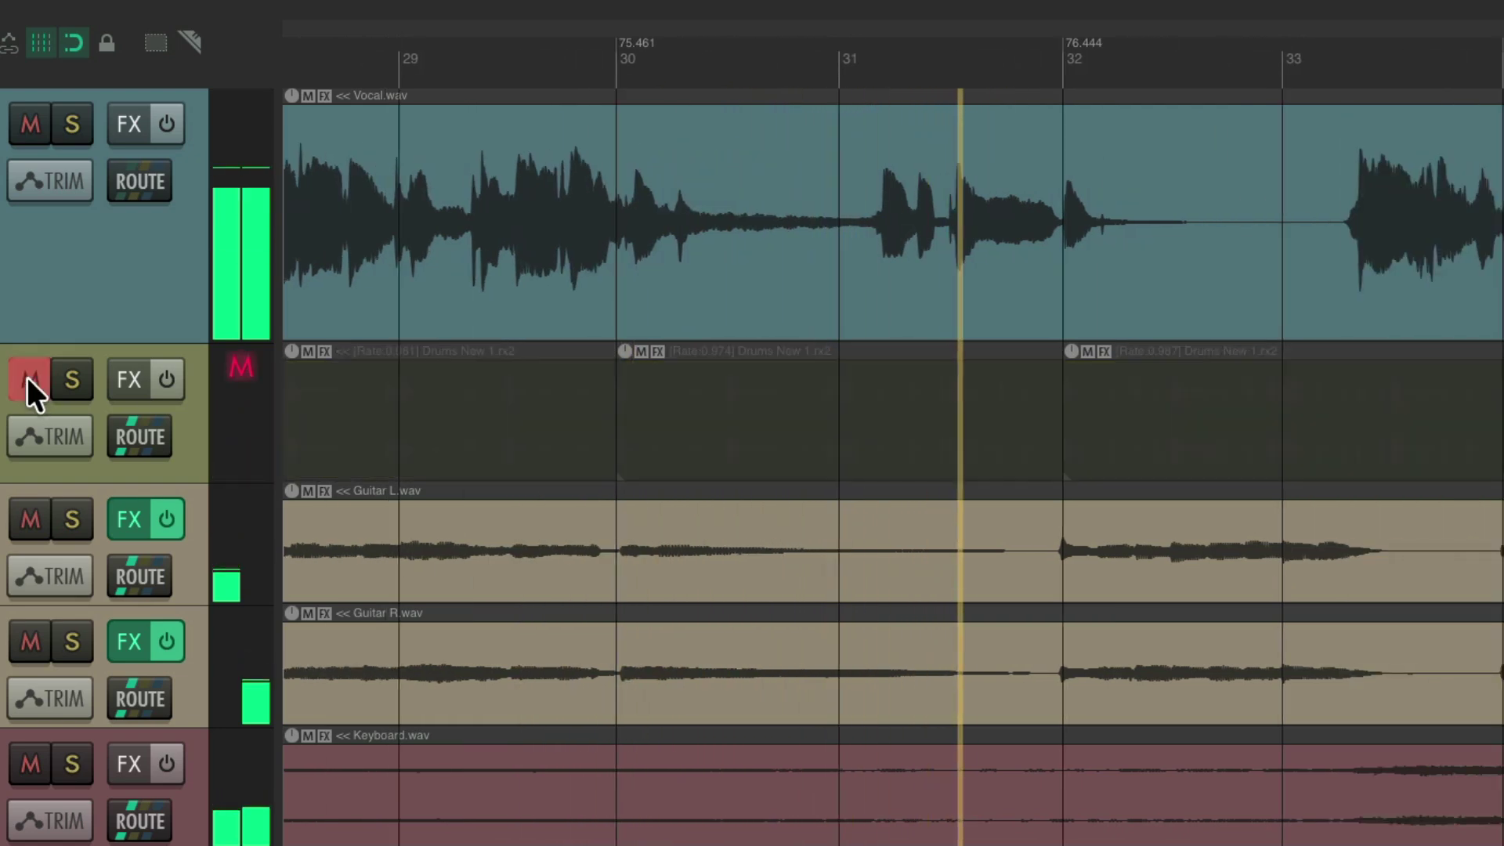
pyautogui.click(27, 378)
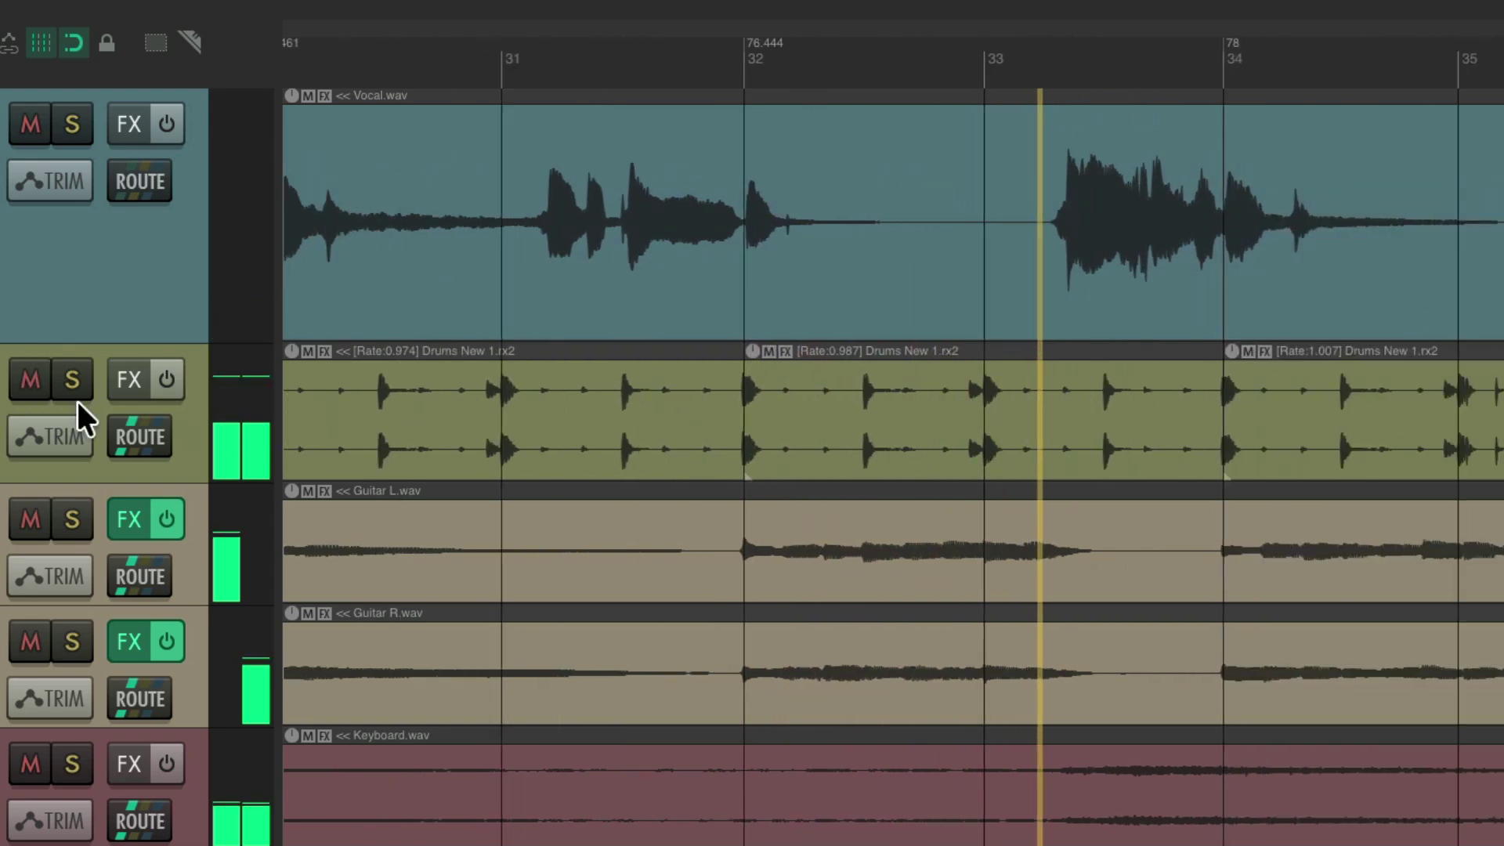
pyautogui.click(30, 382)
pyautogui.click(30, 382)
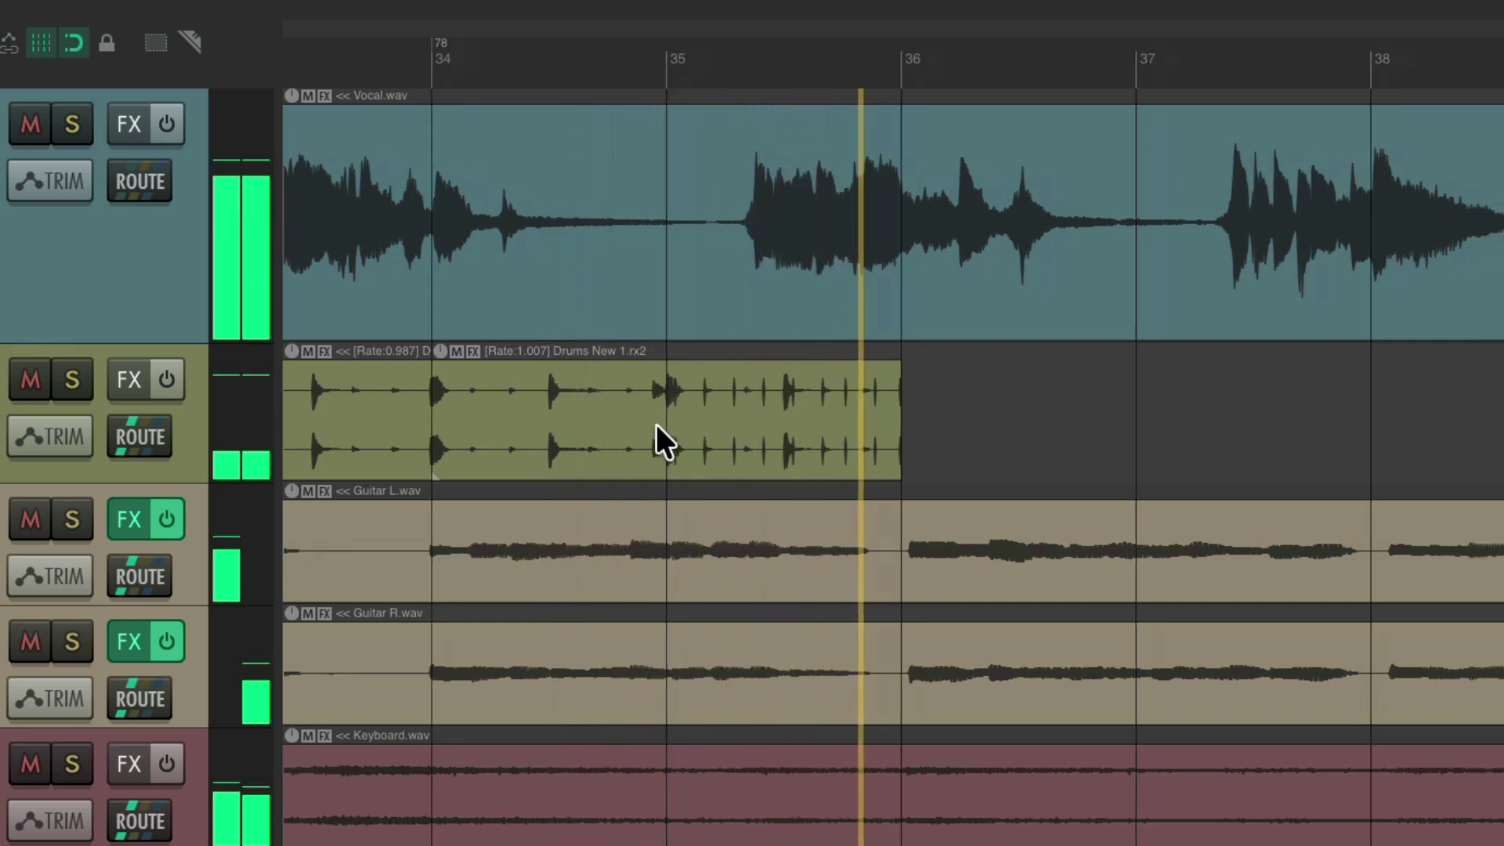
pyautogui.press('space')
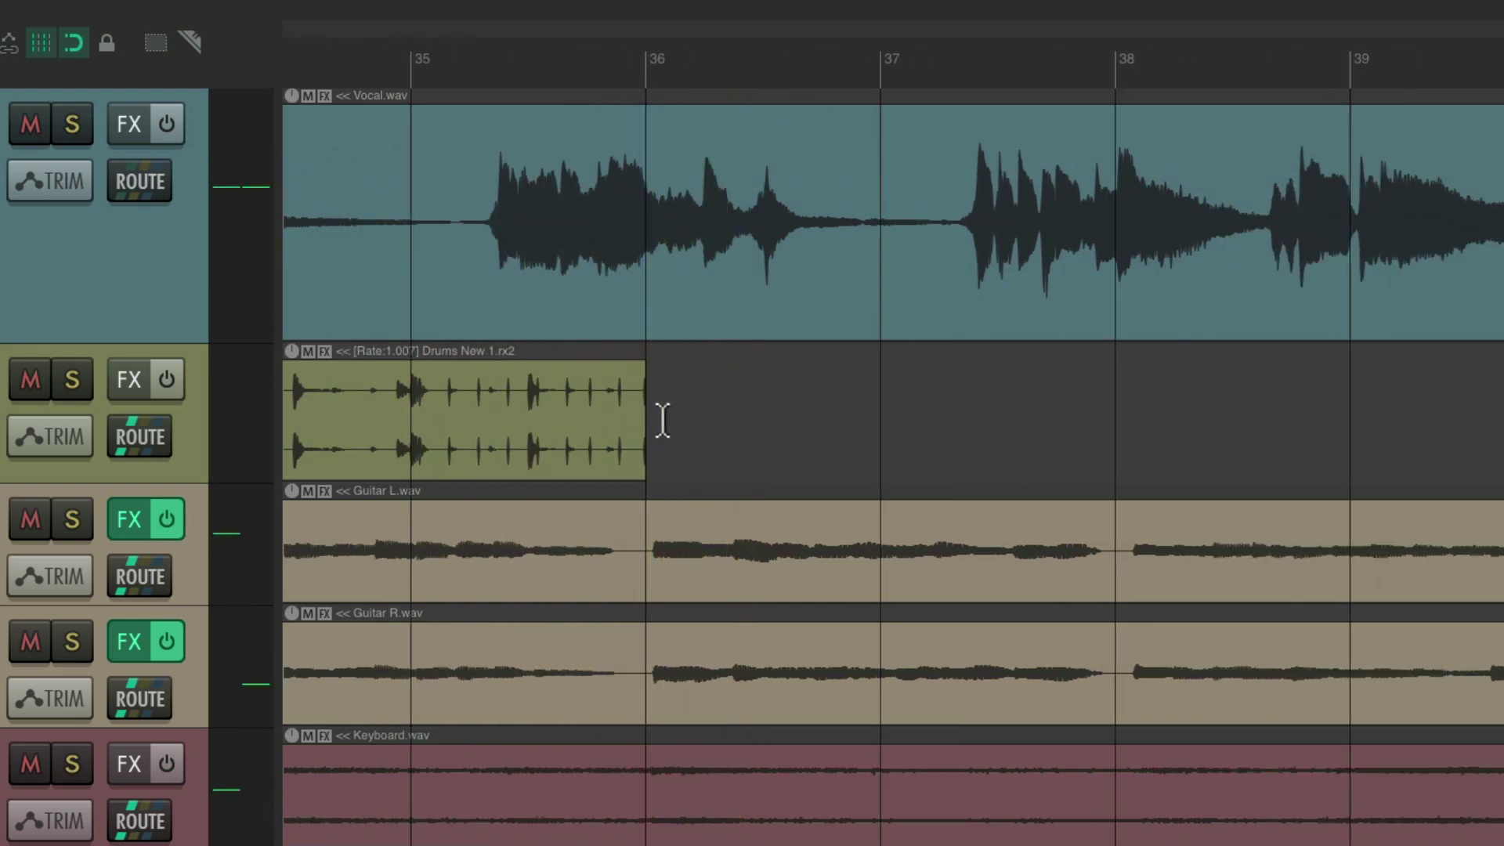